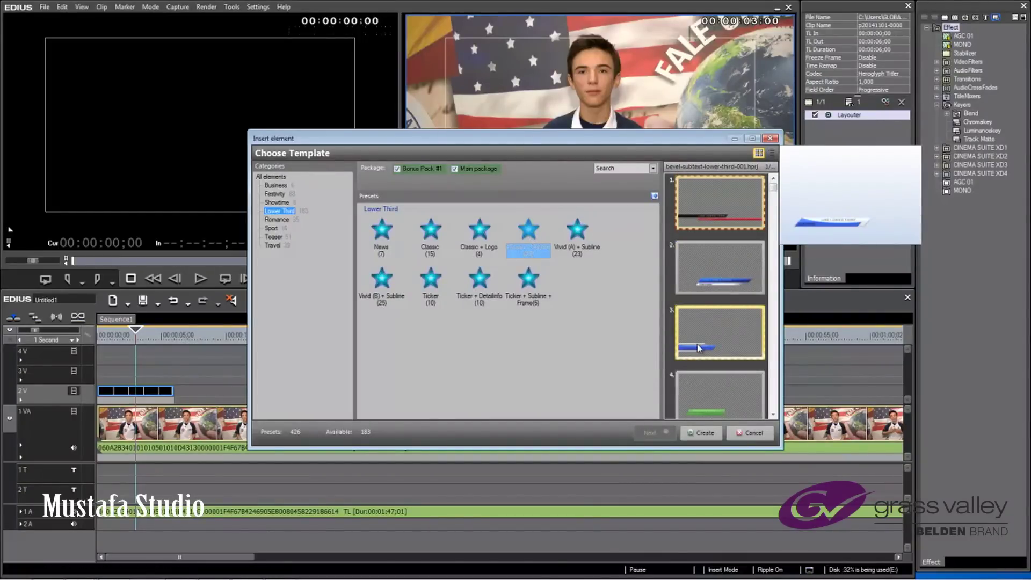
# Create a title from the third Classic + Subline lower-third preset and insert it with its default settings
pyautogui.click(702, 433)
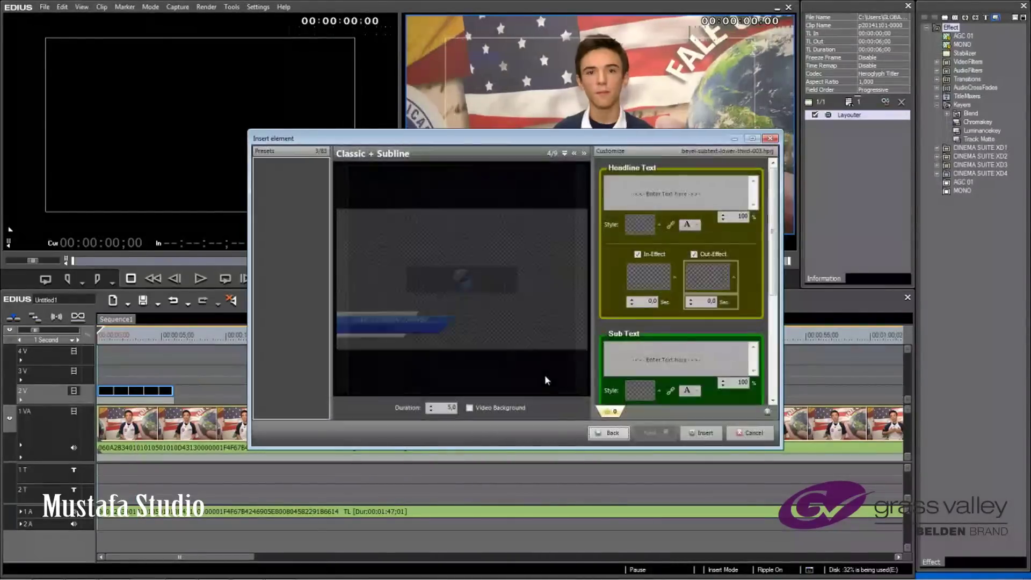
pyautogui.click(705, 434)
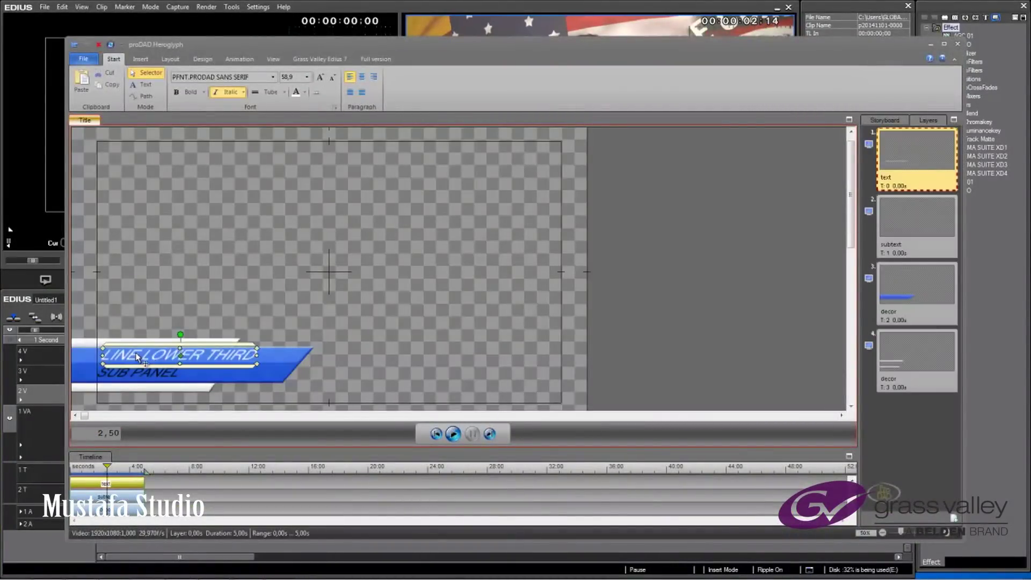
# Replace the lower third's headline text with "EDIUS 7.4" and save the title project under the proposed file name
pyautogui.doubleClick(137, 356)
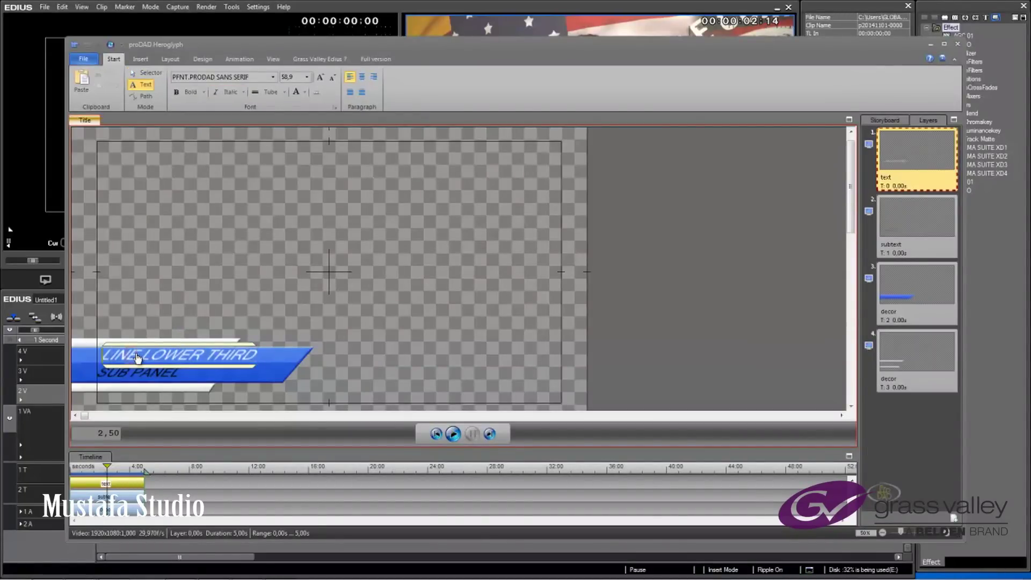
pyautogui.write('EDIUS 7.4')
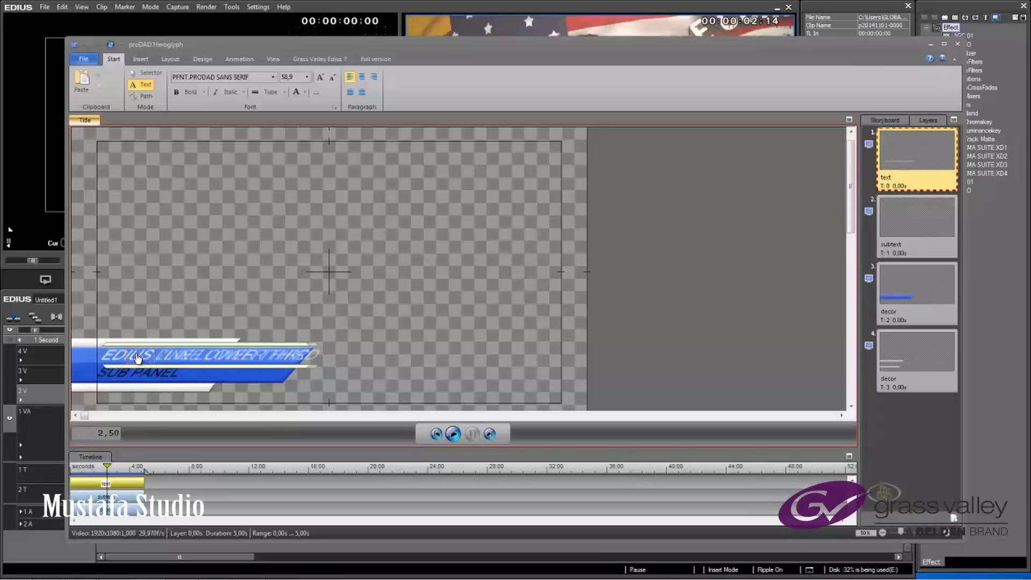
pyautogui.hotkey('shift', 'End')
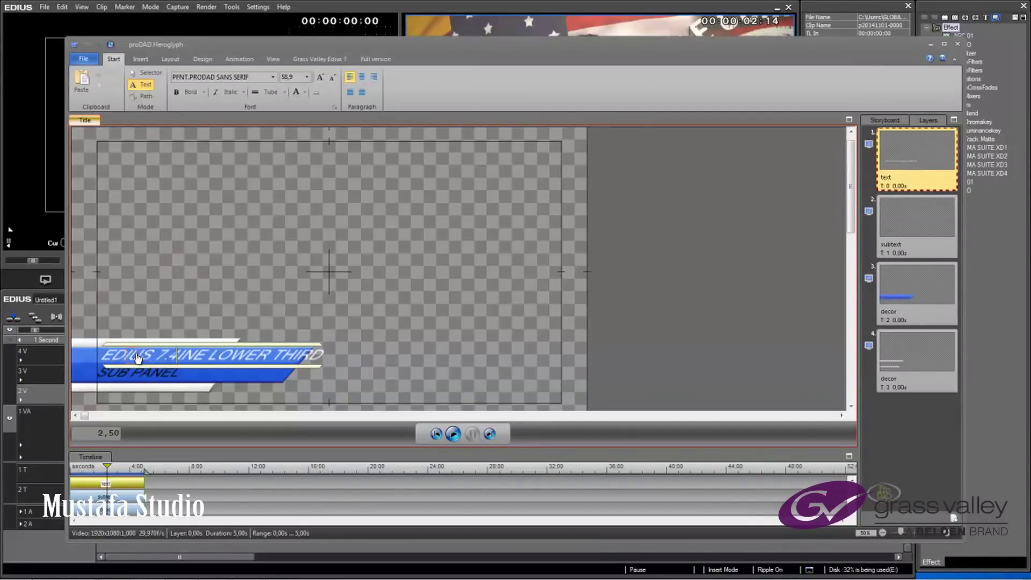
pyautogui.press('Delete')
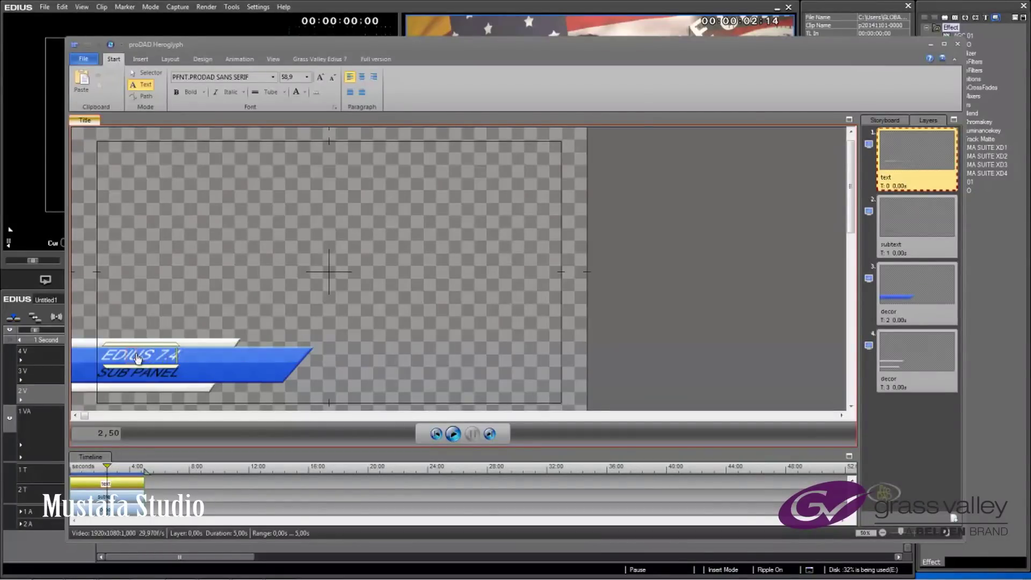
pyautogui.click(112, 45)
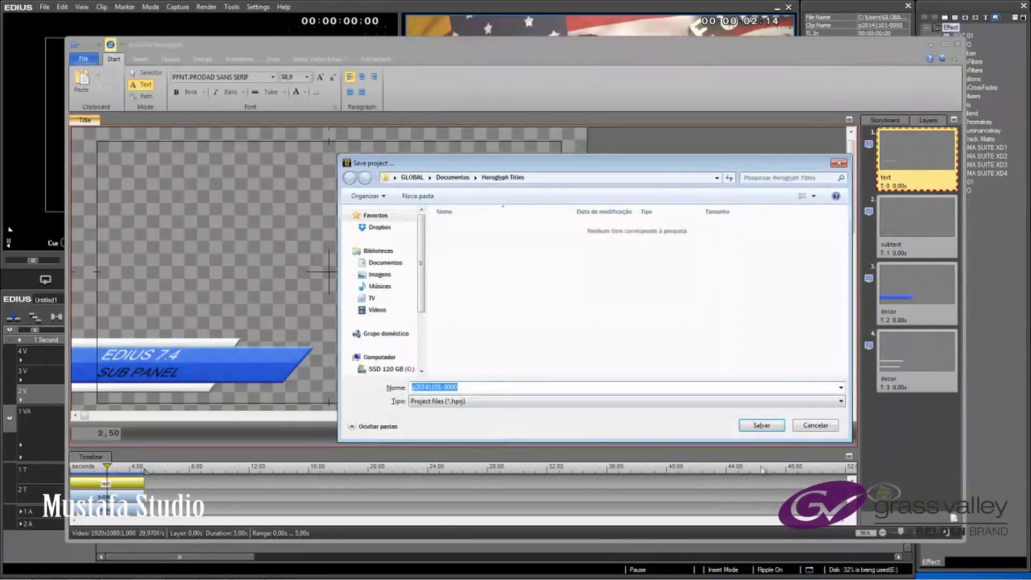
pyautogui.click(766, 426)
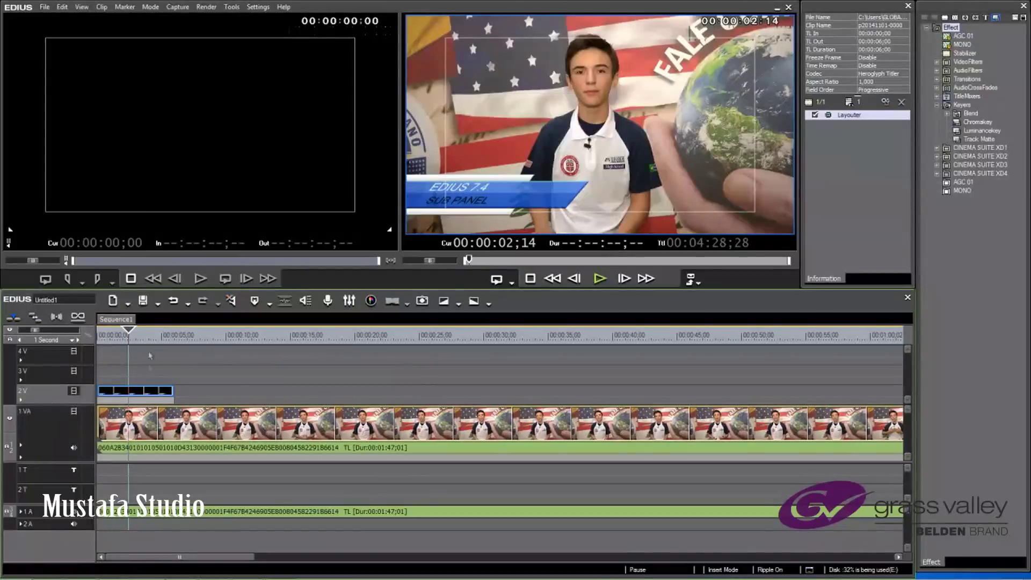
# Move the title clip on track 2V to start at about 00:00:04;12 and play it over the video
pyautogui.moveTo(153, 392); pyautogui.dragTo(202, 398)
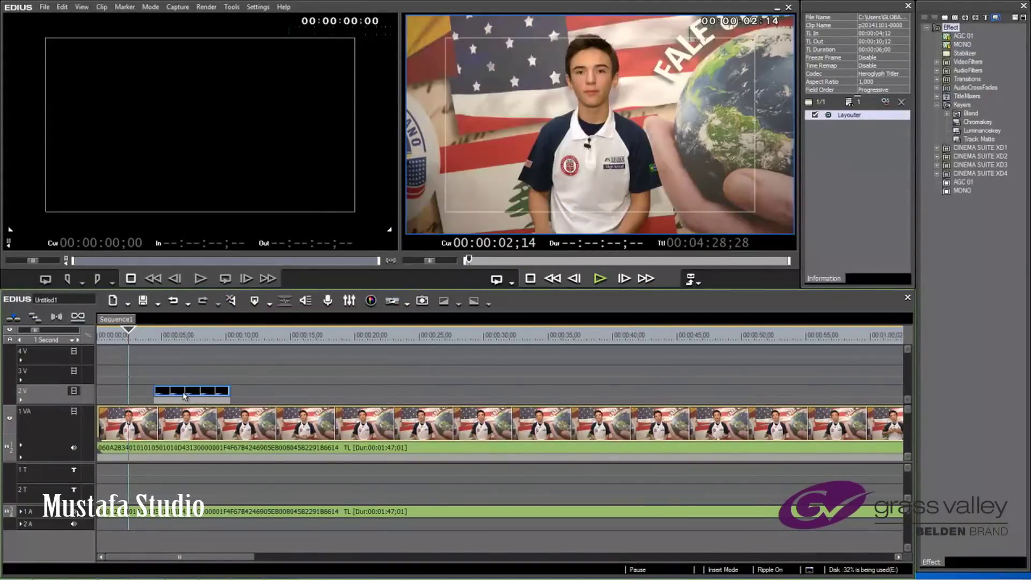
pyautogui.press('space')
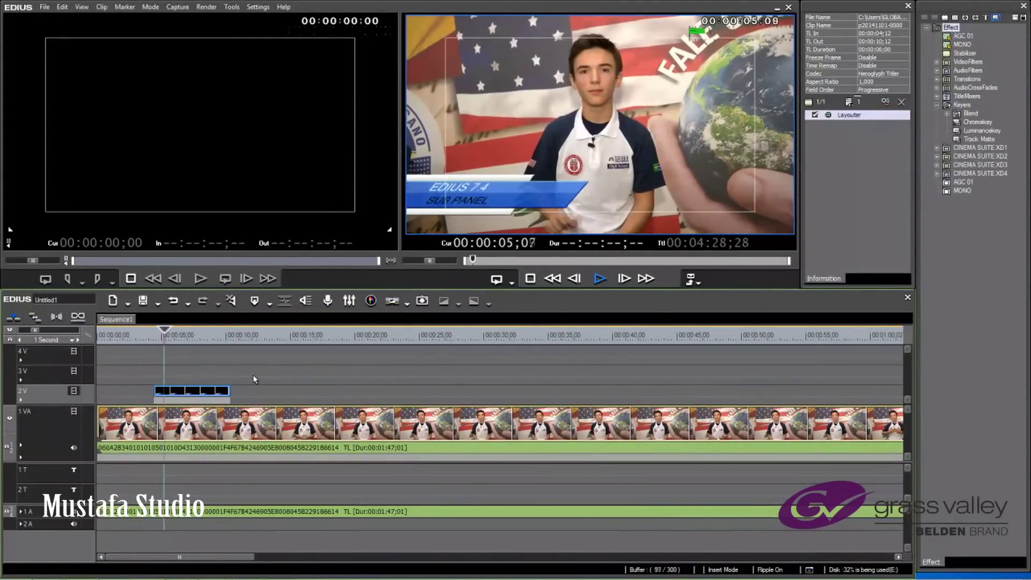
pyautogui.press('space')
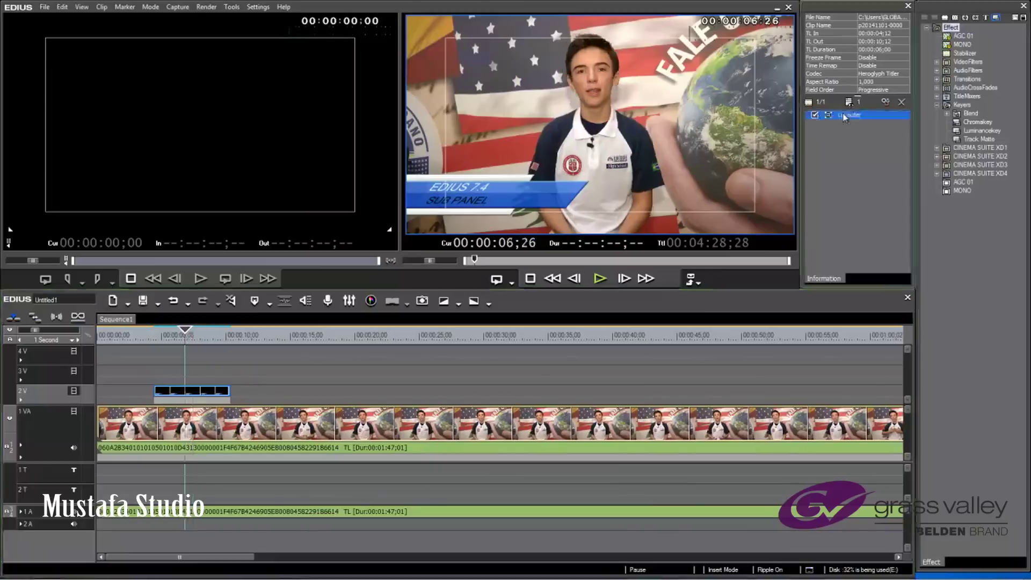
# Shift the title in Layouter to about X 9.4 %, Y 4.1 %, and play the clip from just before its start
pyautogui.press('F7')
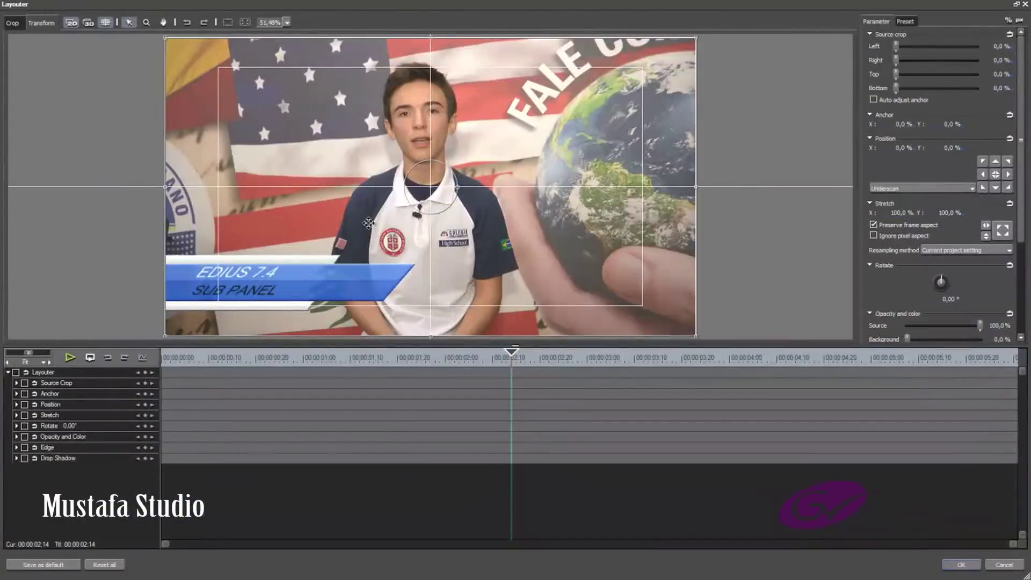
pyautogui.moveTo(404, 230); pyautogui.dragTo(416, 232)
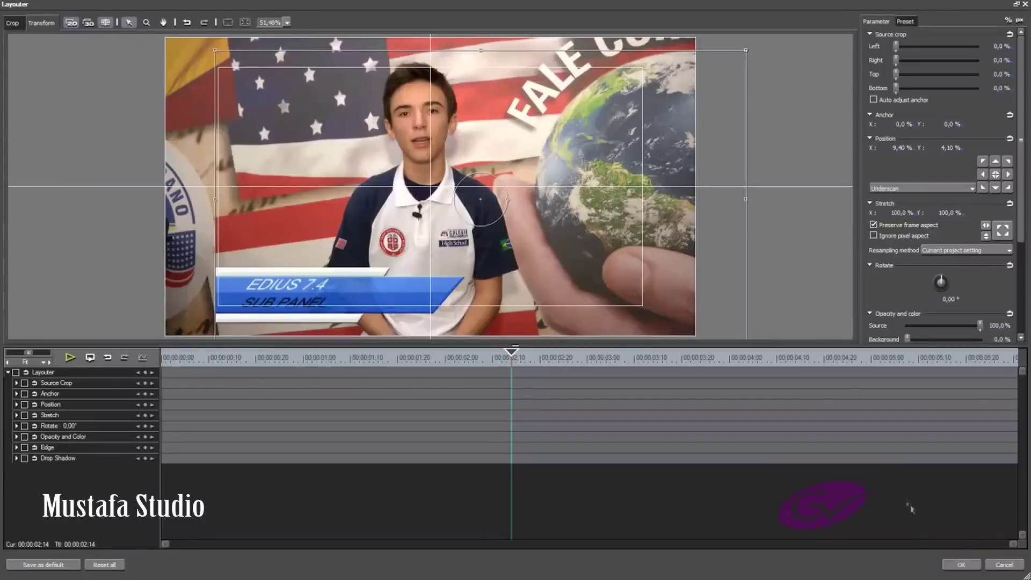
pyautogui.click(962, 565)
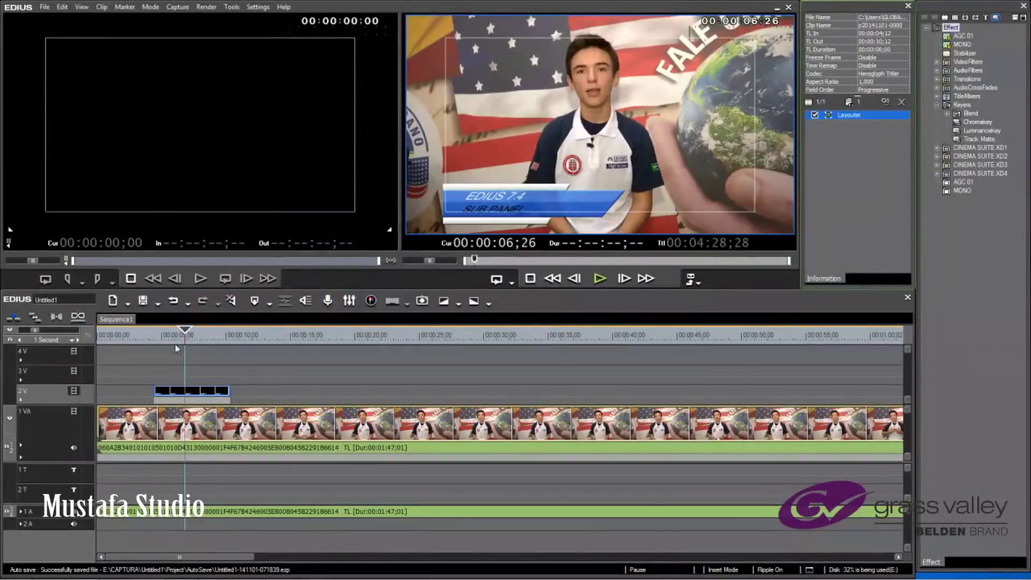
pyautogui.moveTo(185, 337); pyautogui.dragTo(145, 338)
pyautogui.press('space')
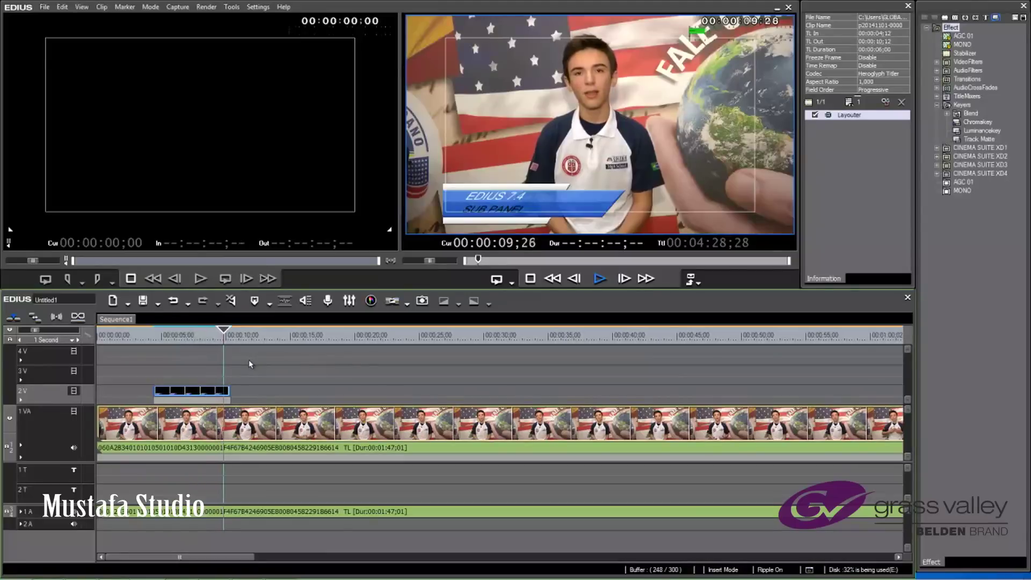
# Create a new VisTitle clip on track 2V at about 00:00:10;25, just after the first title
pyautogui.click(236, 335)
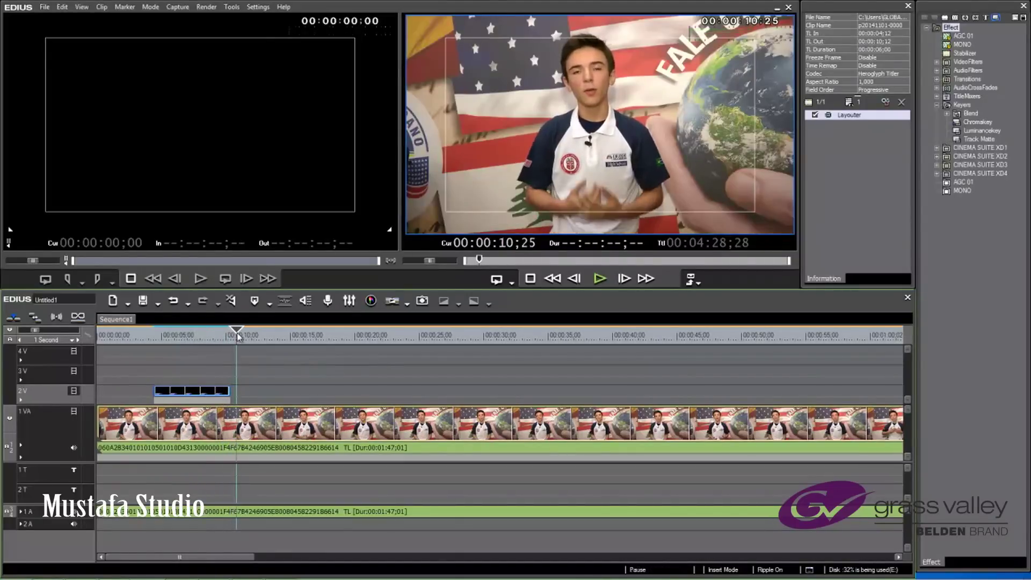
pyautogui.rightClick(254, 385)
pyautogui.moveTo(333, 392)
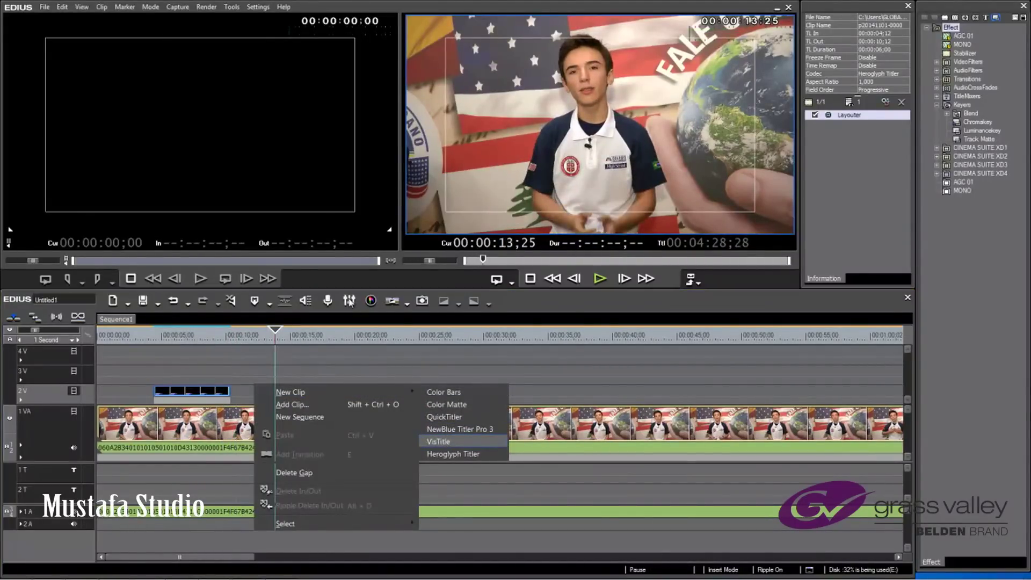
pyautogui.press('Return')
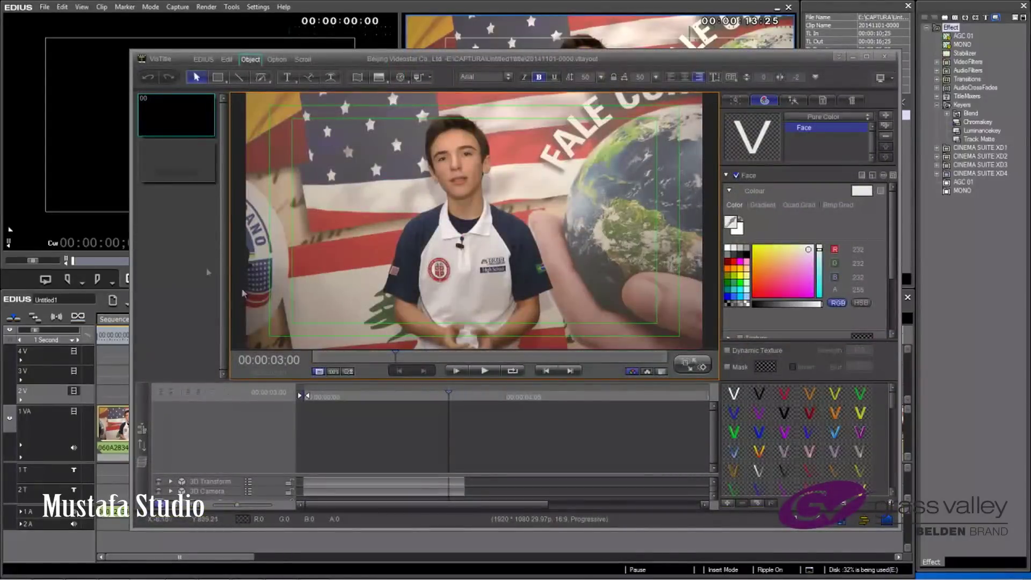
# Apply the 045_Blue layout template from the HD2 library to the new title
pyautogui.click(142, 428)
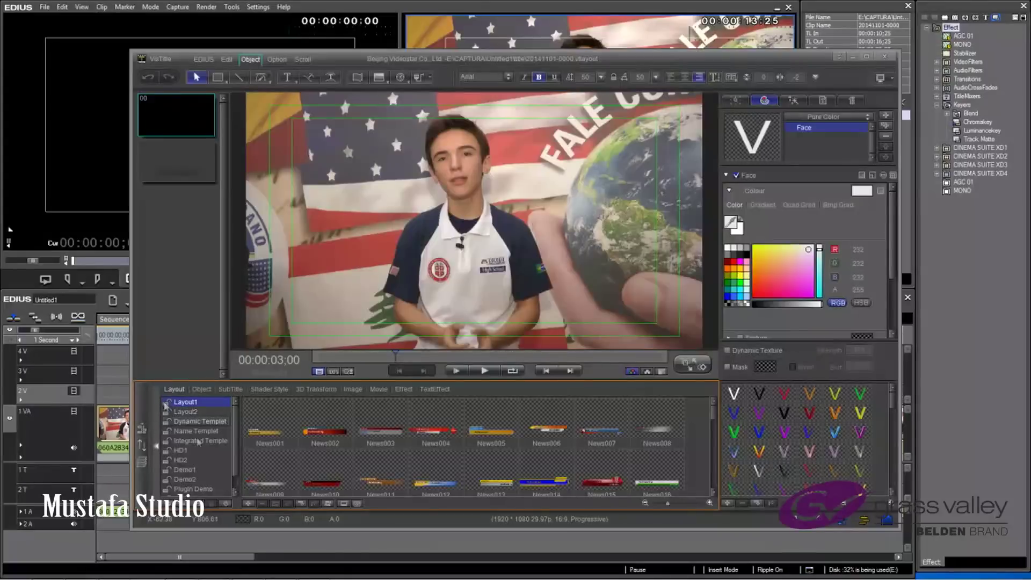
pyautogui.click(180, 459)
pyautogui.scroll(-5, 385, 476)
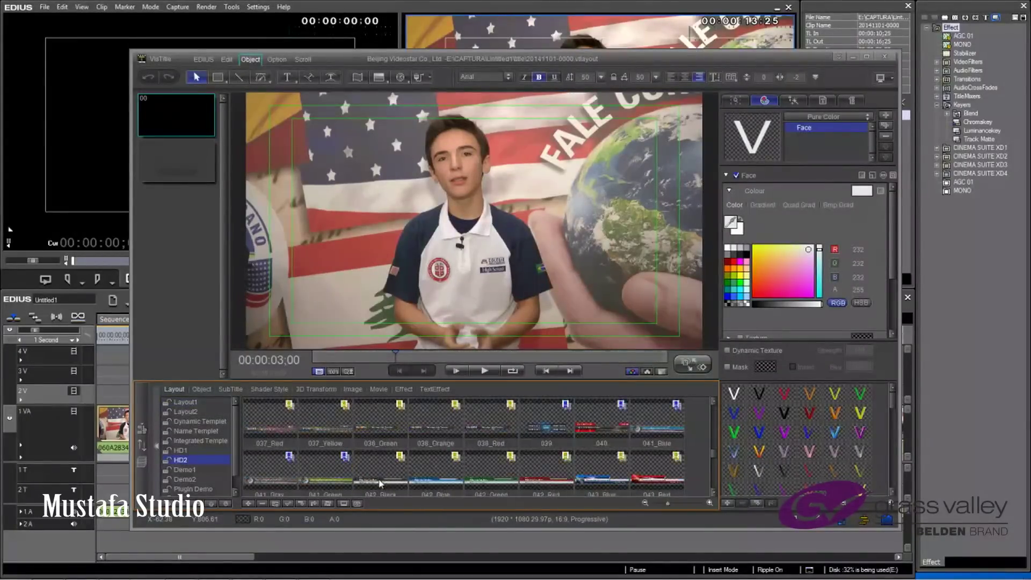
pyautogui.scroll(-1, 380, 483)
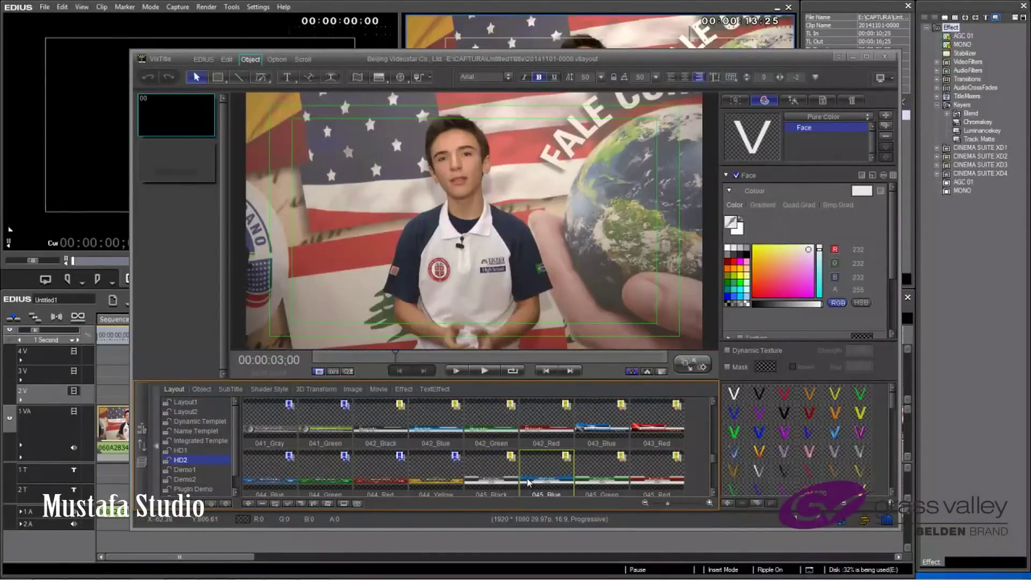
pyautogui.doubleClick(528, 482)
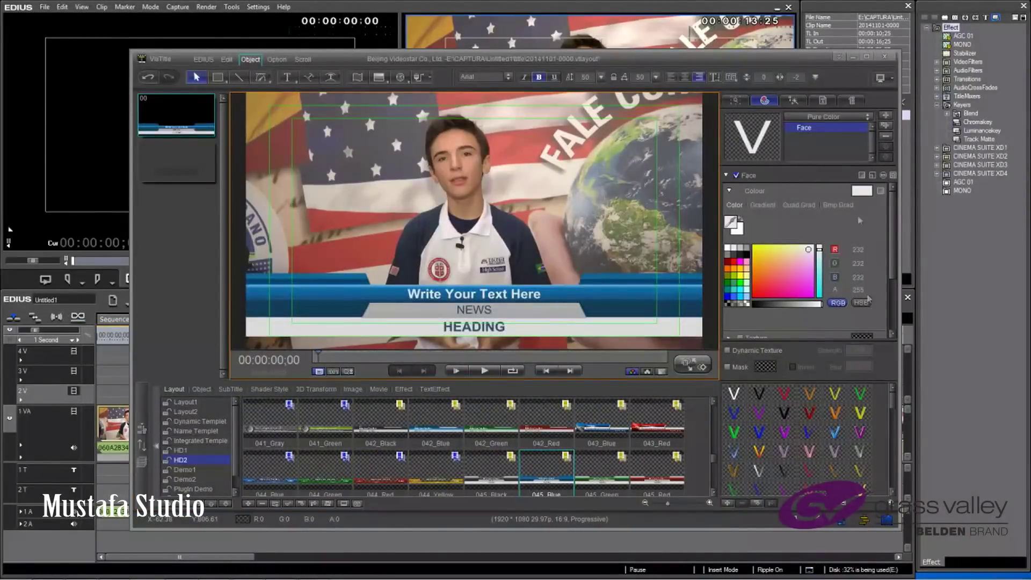
# Replace the layout's "Write Your Text Here" line with "EDIUS 7.4"
pyautogui.click(823, 100)
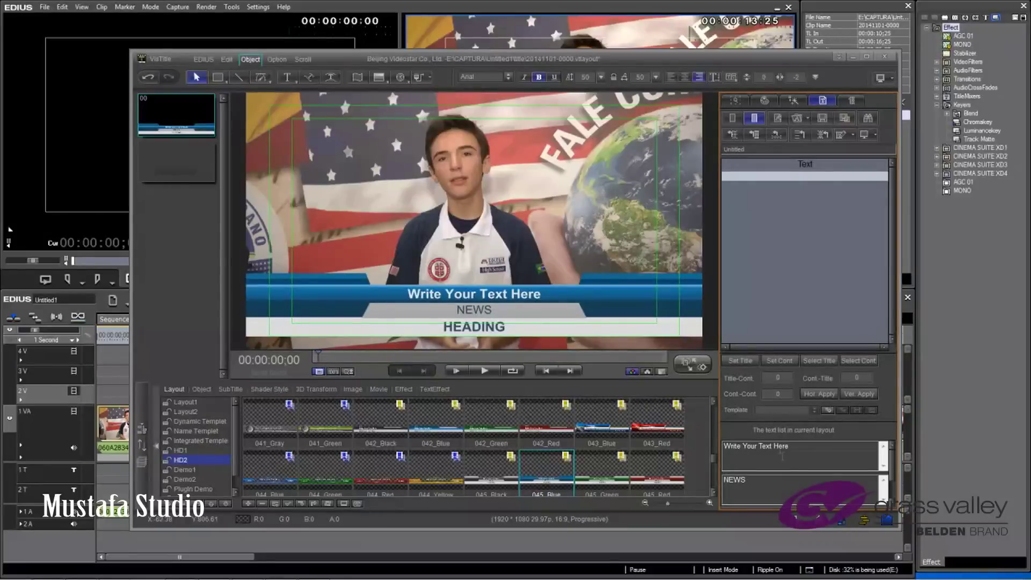
pyautogui.moveTo(799, 453); pyautogui.dragTo(687, 442)
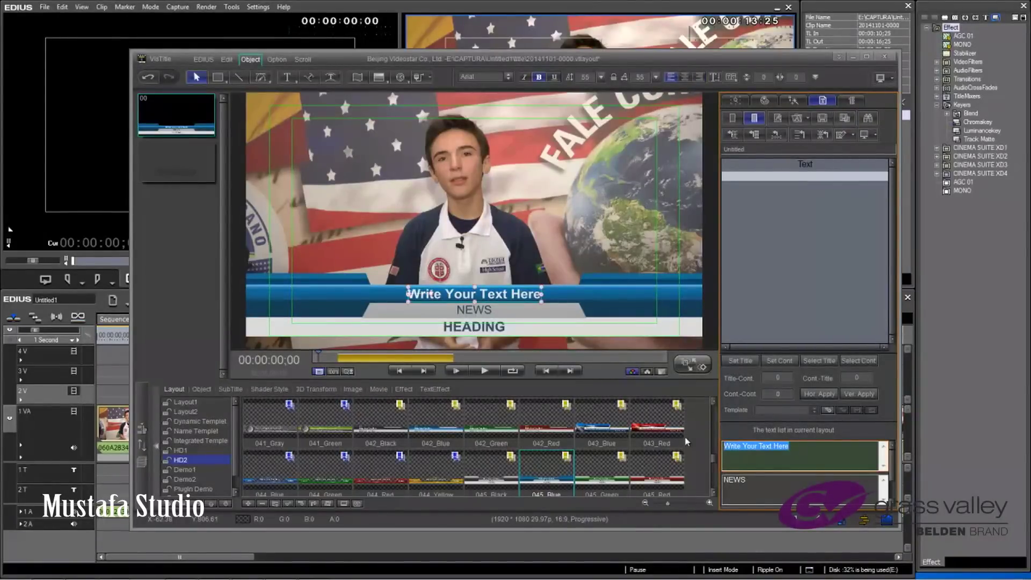
pyautogui.write('EDIUS ')
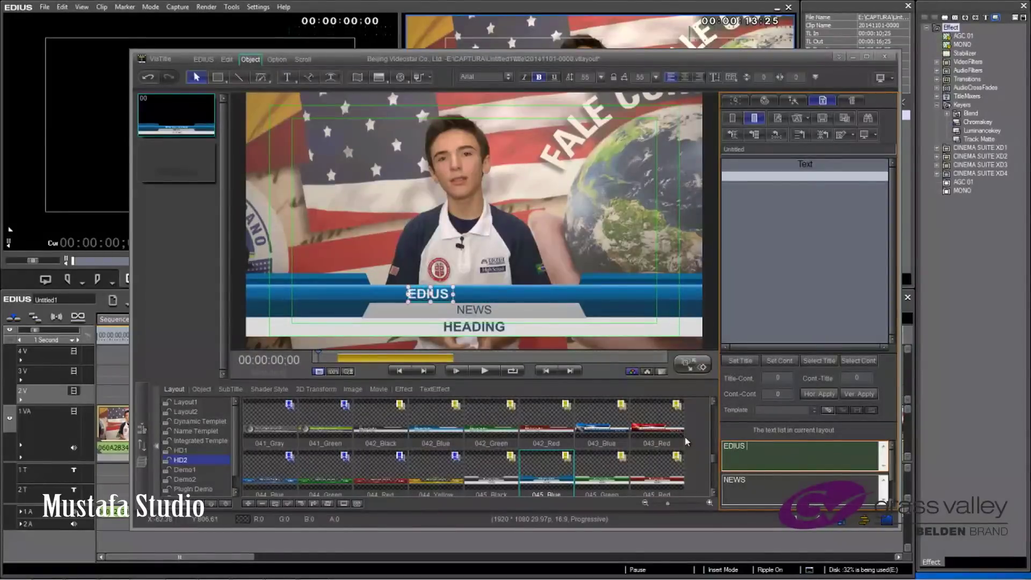
pyautogui.write('7.4')
# Replace the layout's "HEADING" line with "GRASS VALLEY & BELDEN"
pyautogui.click(766, 479)
pyautogui.scroll(-2, 892, 463)
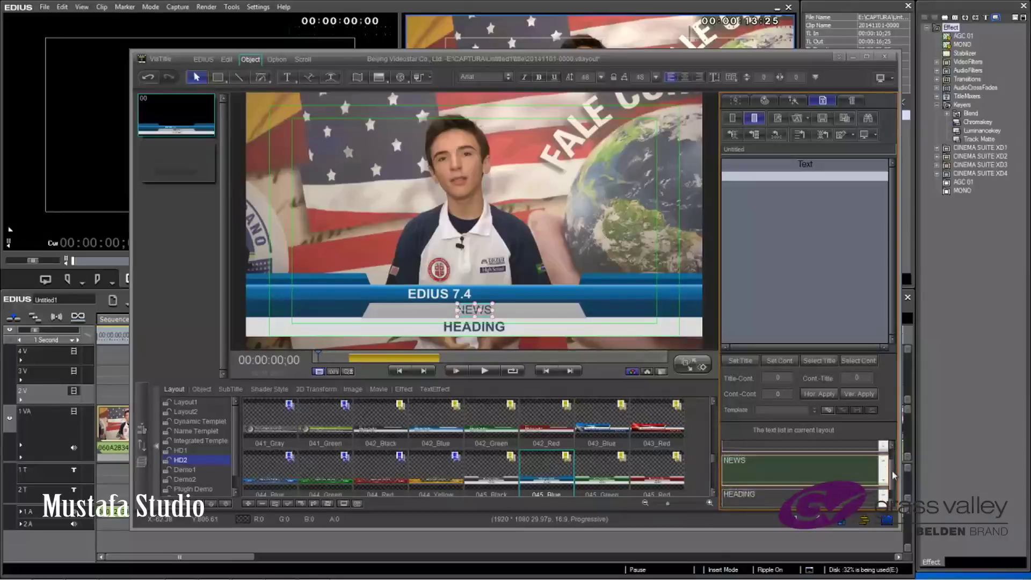
pyautogui.doubleClick(739, 481)
pyautogui.write('GRAS')
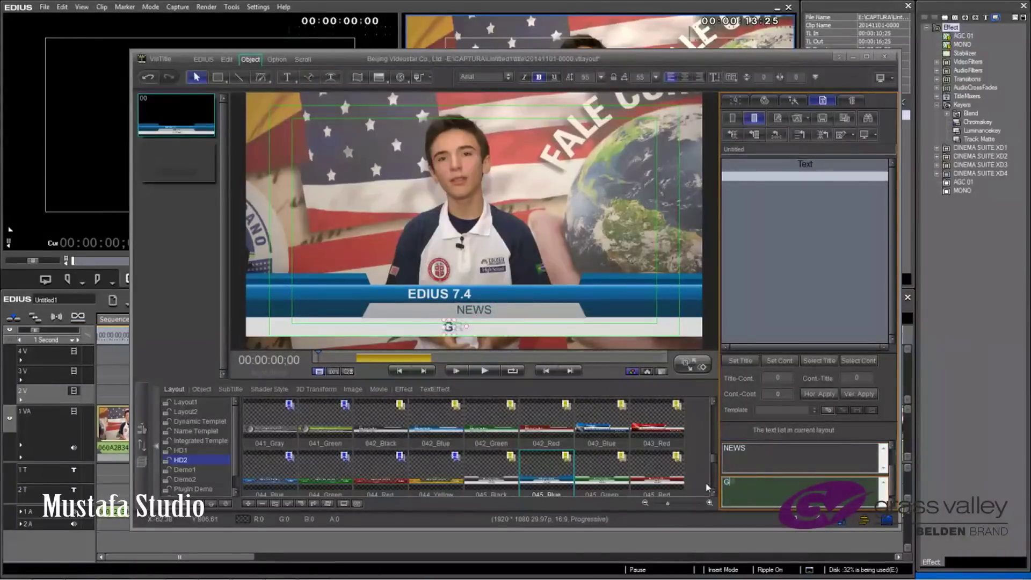
pyautogui.write('S VALL')
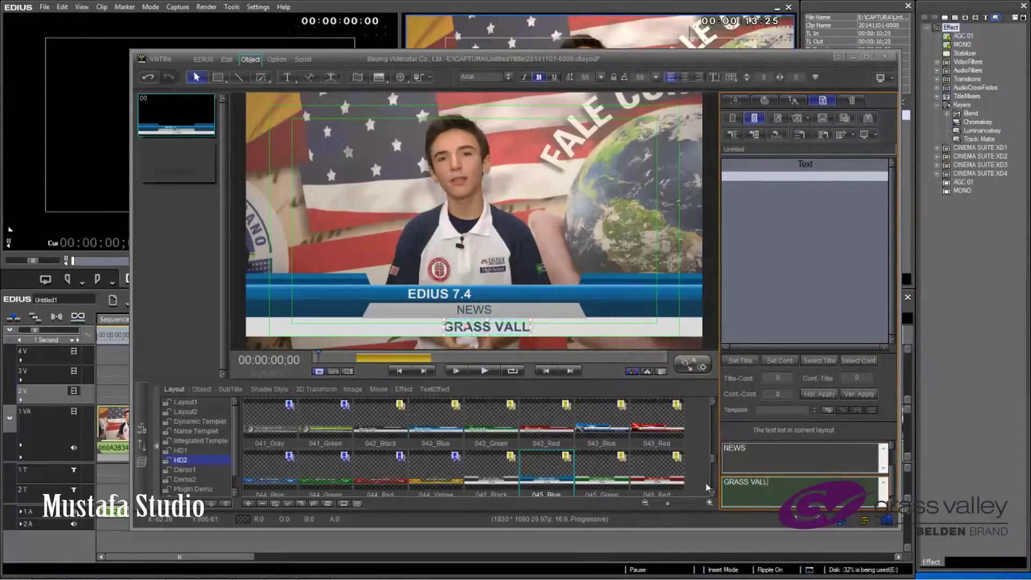
pyautogui.write('EY & BELDEN')
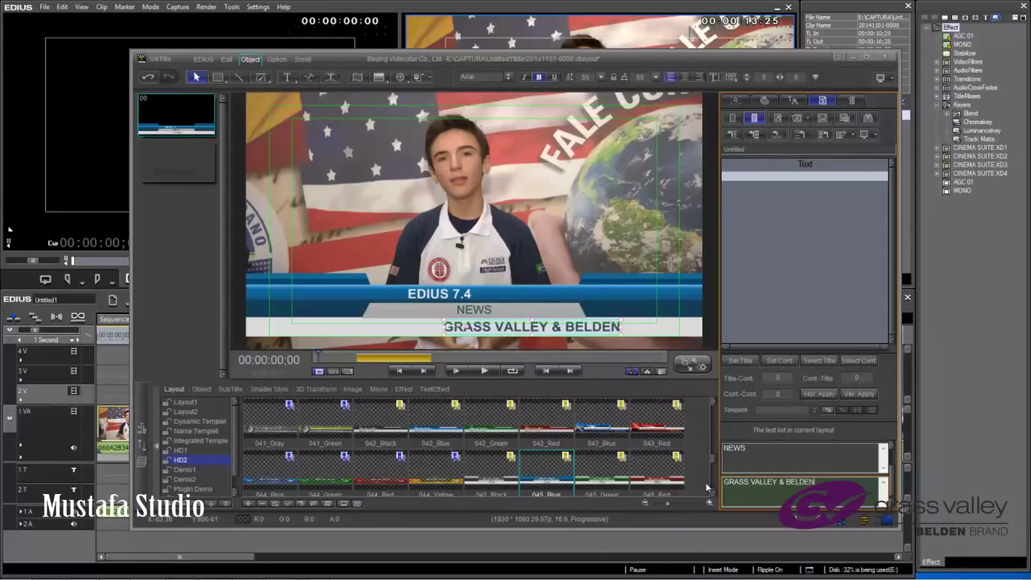
# Centre the "GRASS VALLEY & BELDEN" and "EDIUS 7.4" lines horizontally on their bars in the lower third
pyautogui.moveTo(618, 327); pyautogui.dragTo(513, 326)
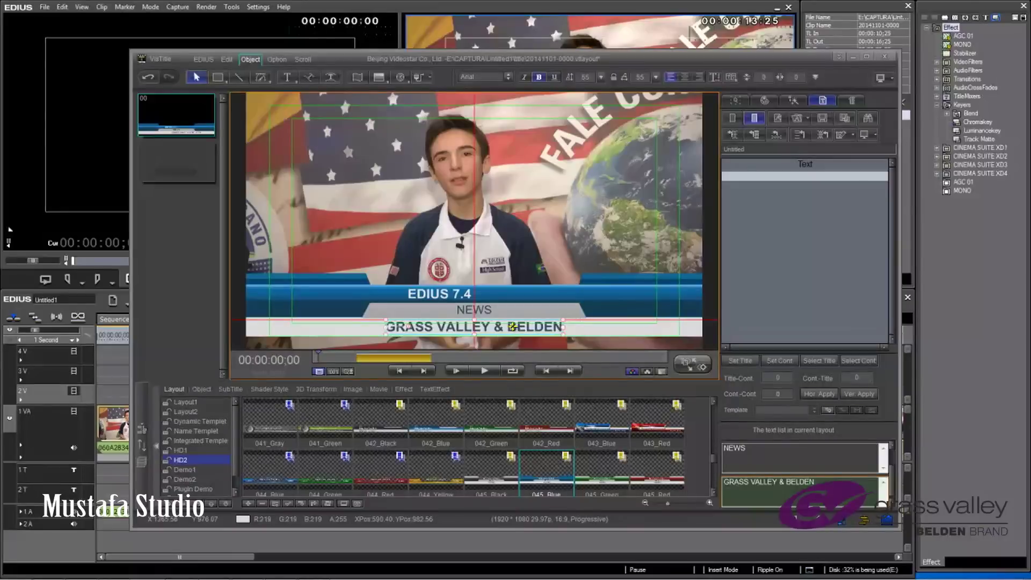
pyautogui.click(444, 290)
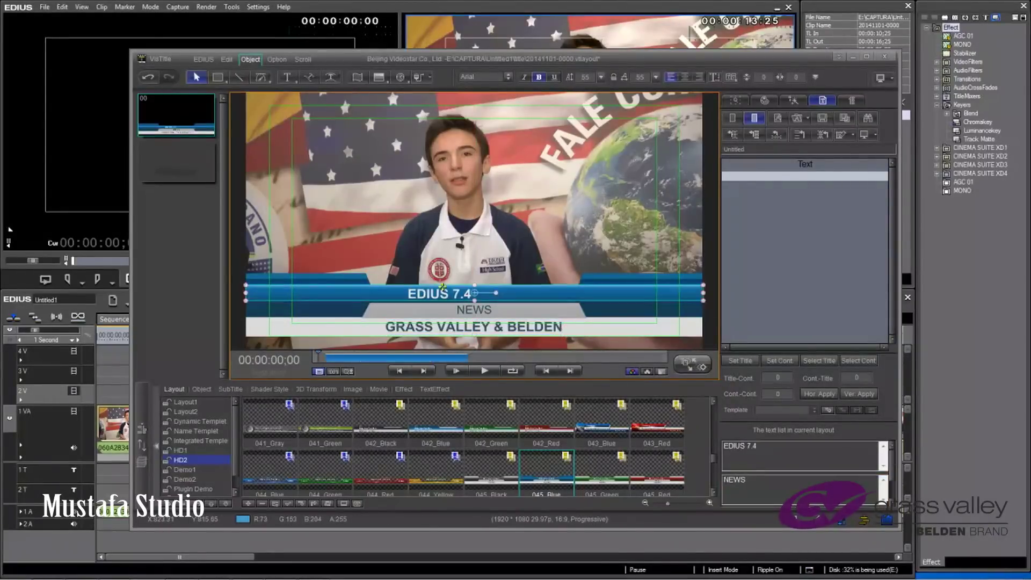
pyautogui.doubleClick(443, 292)
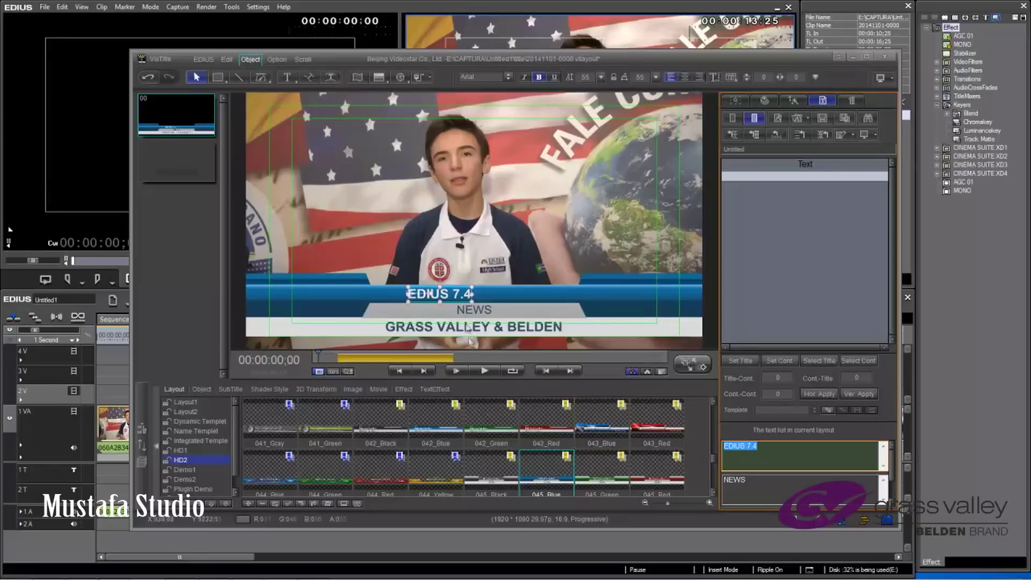
pyautogui.moveTo(445, 294); pyautogui.dragTo(481, 292)
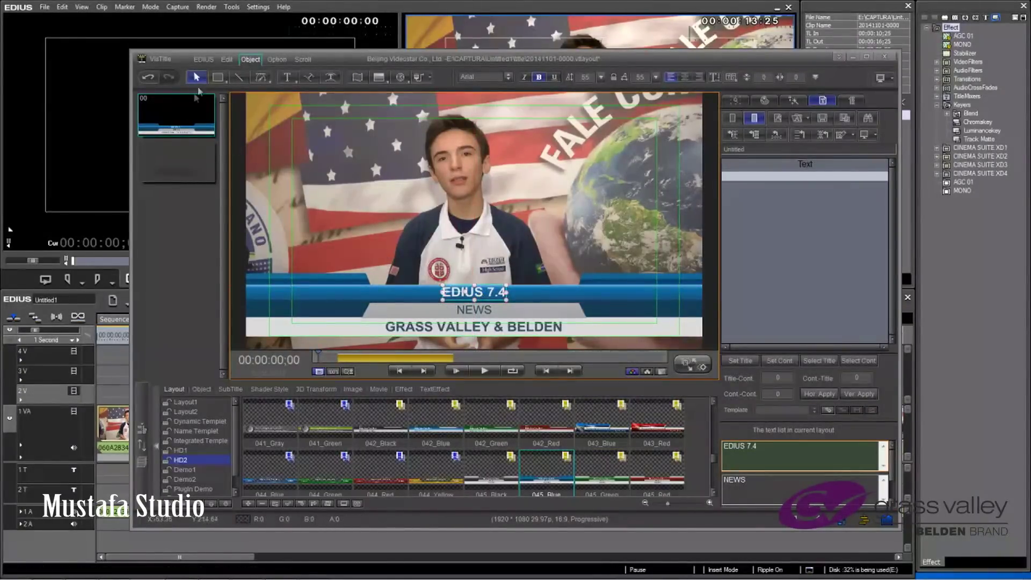
# Save the finished title as a VisTitle layout file under the proposed name and send it to the EDIUS timeline
pyautogui.click(205, 59)
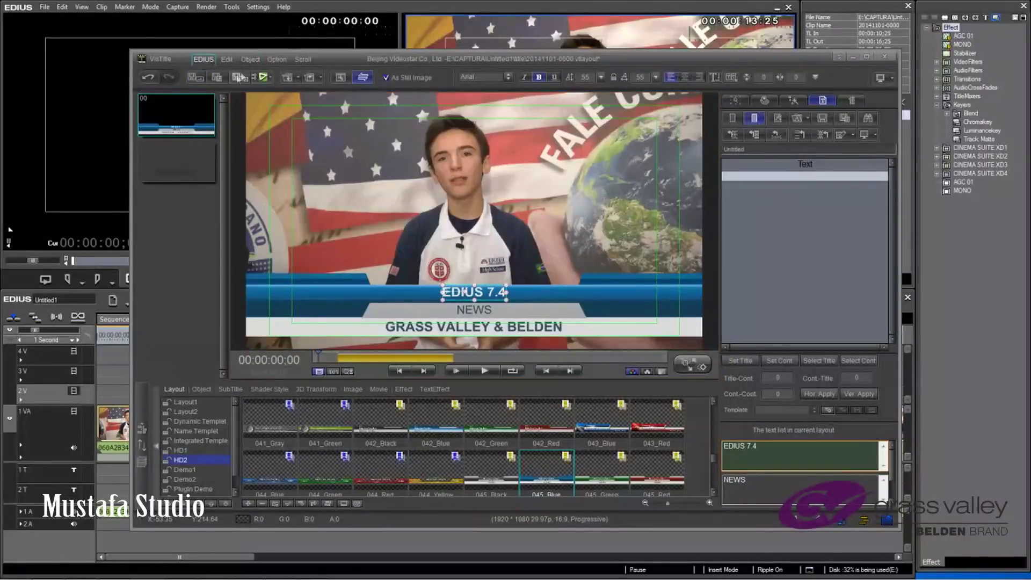
pyautogui.click(263, 80)
pyautogui.click(556, 325)
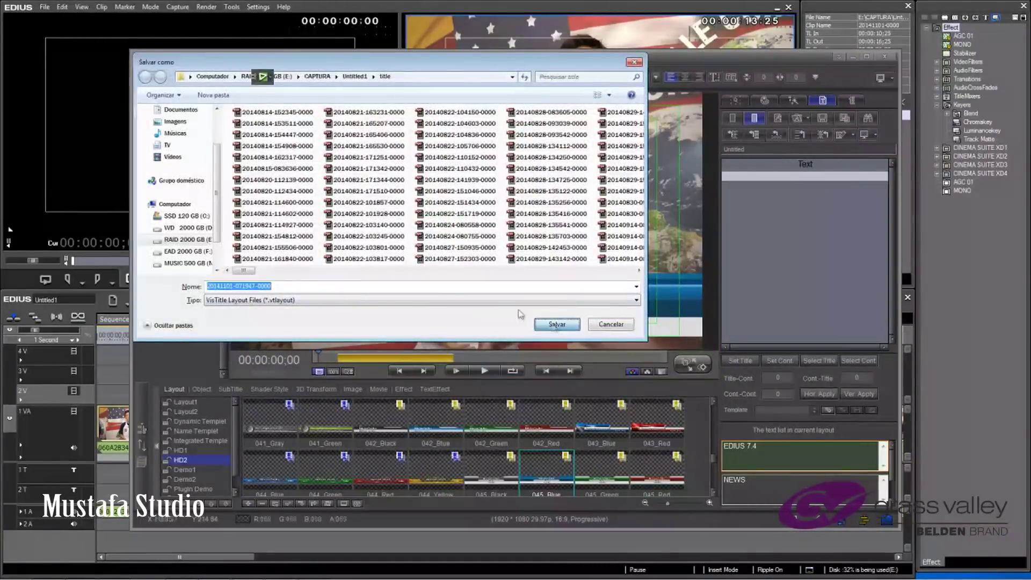
# Close the VisTitle editor and lengthen the title clip on track 3V to about 8 seconds 12 frames
pyautogui.click(885, 56)
pyautogui.click(461, 325)
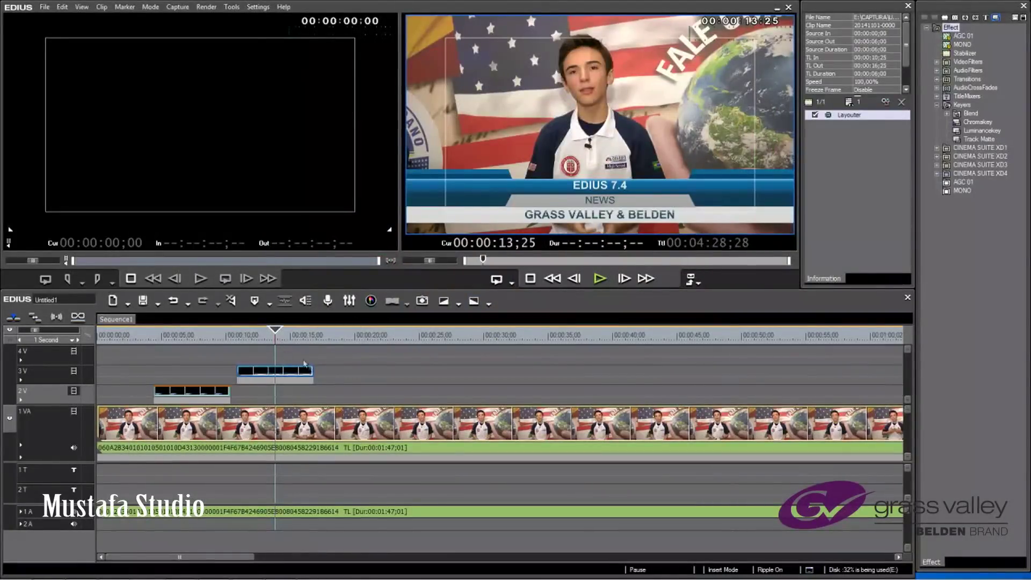
pyautogui.moveTo(312, 371); pyautogui.dragTo(342, 371)
# Play the timeline from just before the 3V title through its end to check the lower third
pyautogui.click(211, 336)
pyautogui.press('space')
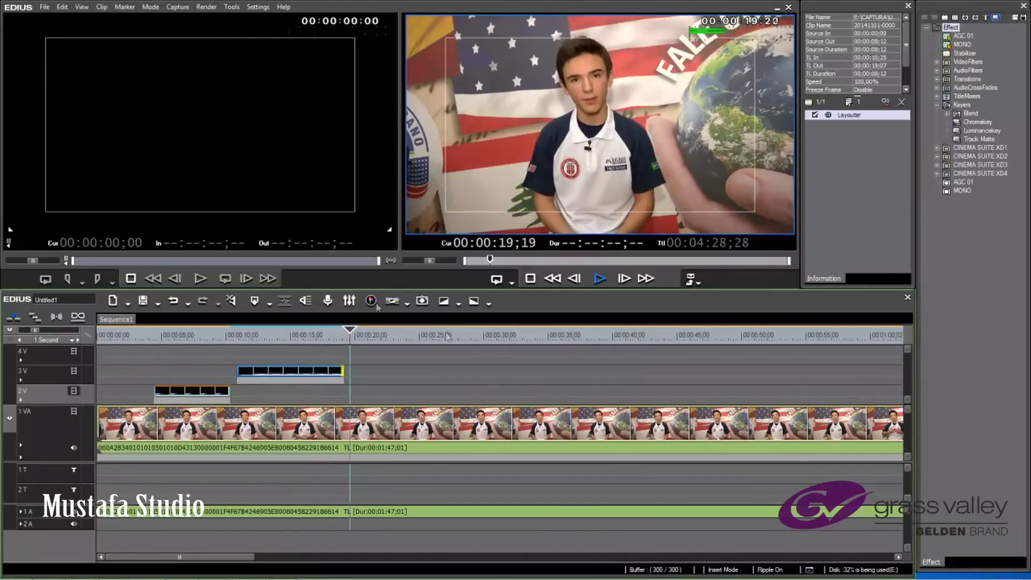
pyautogui.press('space')
# Create a NewBlue Titler Pro 3 clip on track 2V at 00:00:19;24, just after the VisTitle clip
pyautogui.click(399, 428)
pyautogui.rightClick(367, 391)
pyautogui.moveTo(480, 404)
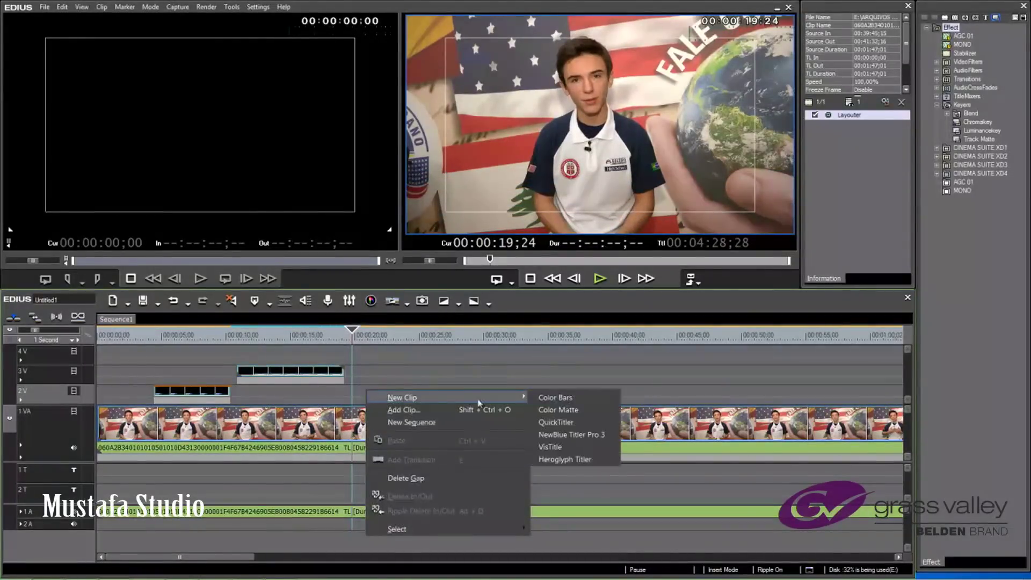
pyautogui.click(569, 434)
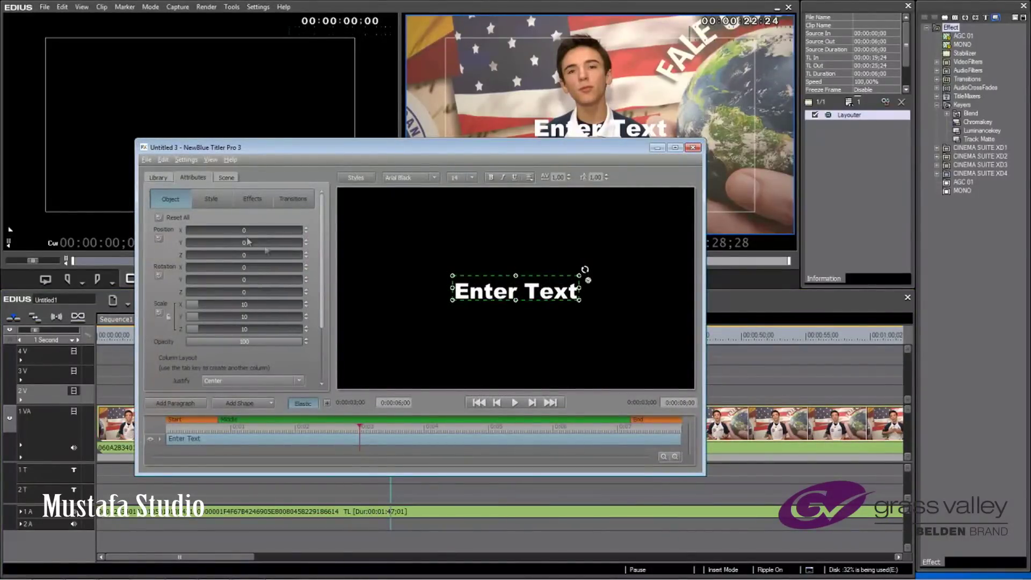
# Load the Rounded Bar project template from the titler's library
pyautogui.click(157, 178)
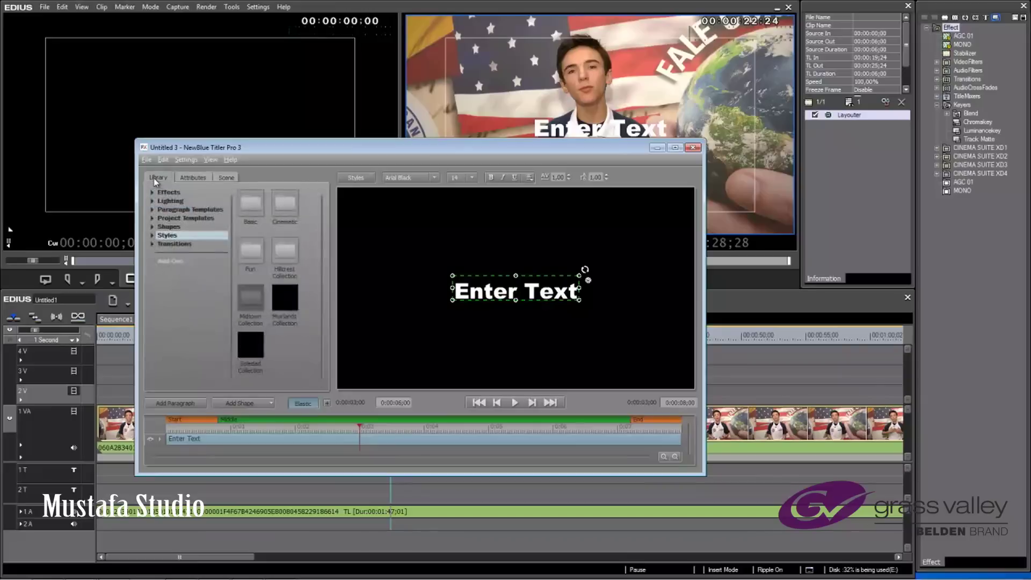
pyautogui.click(154, 218)
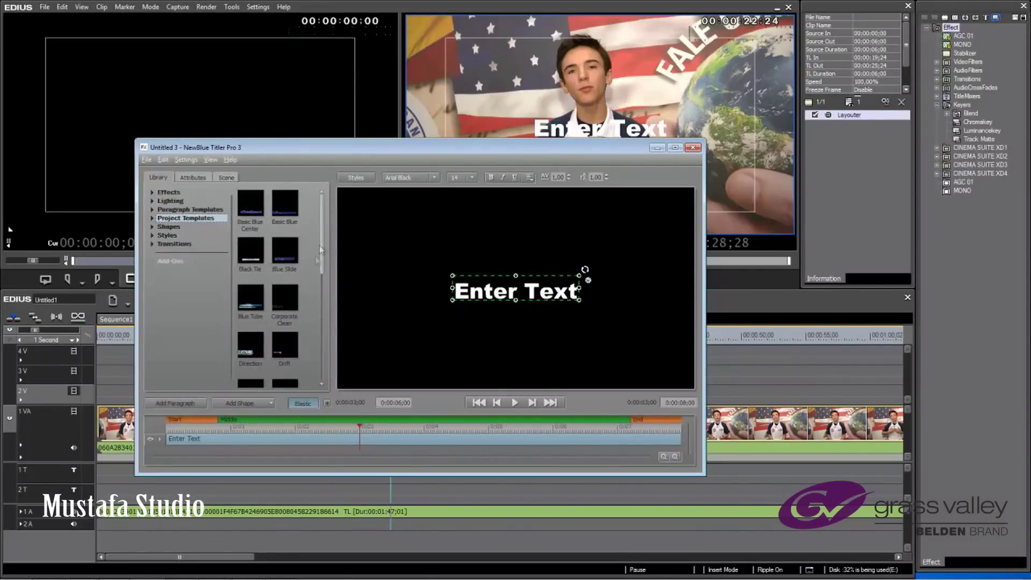
pyautogui.moveTo(321, 257); pyautogui.dragTo(322, 361)
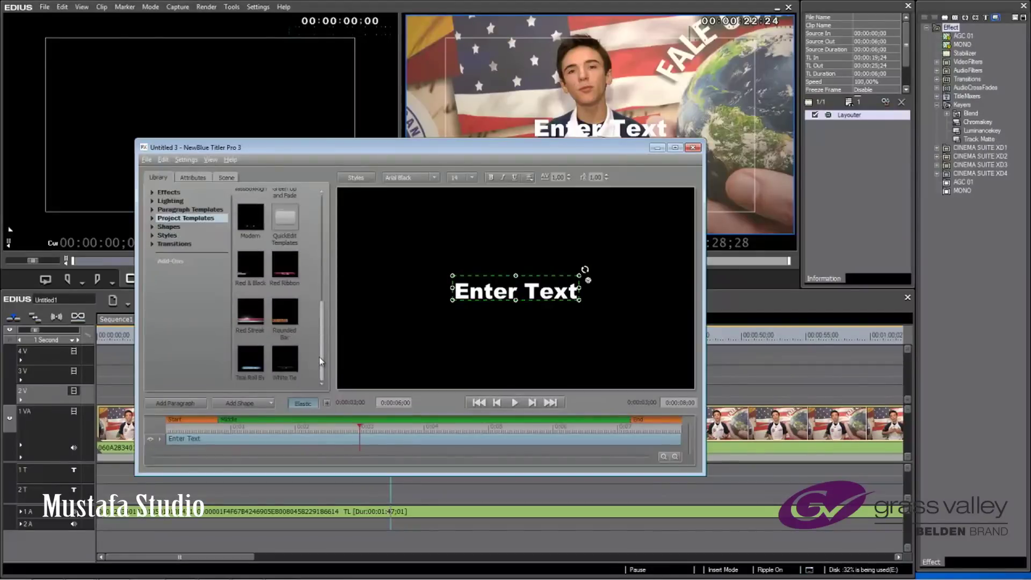
pyautogui.doubleClick(288, 337)
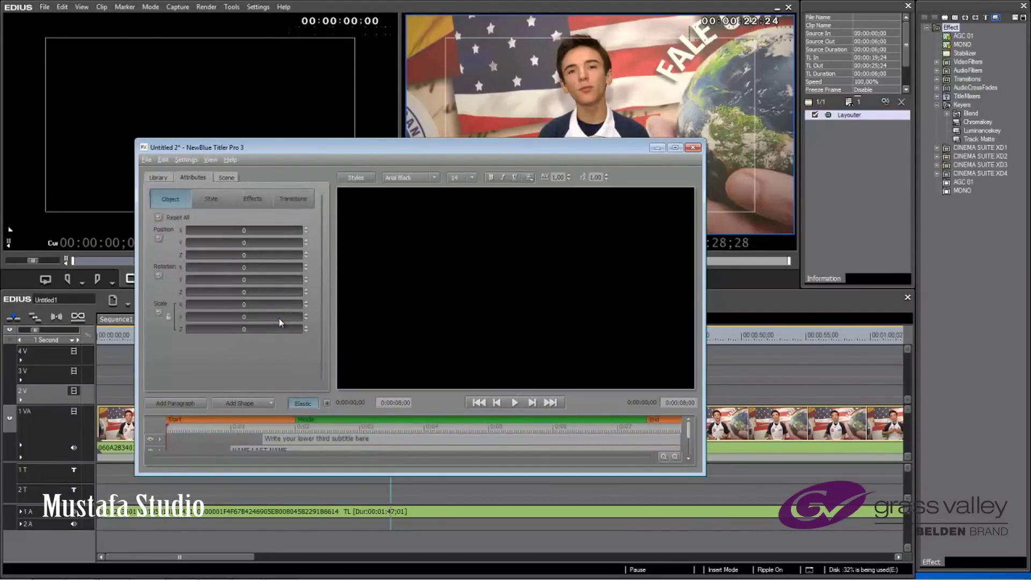
# Turn on the safe margins and preview the title animation, stopping at about 3 seconds with both text lines shown
pyautogui.click(204, 161)
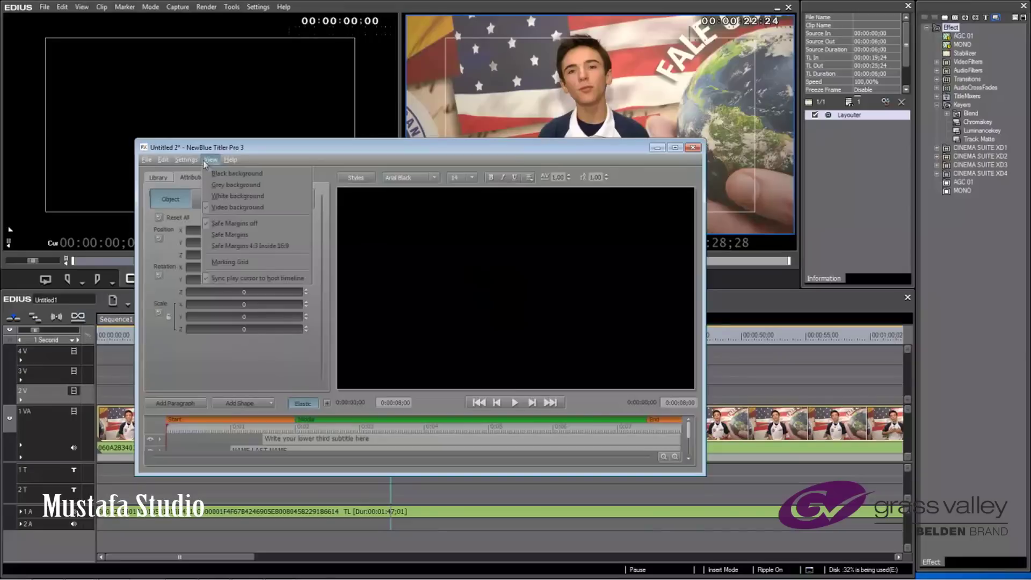
pyautogui.click(220, 235)
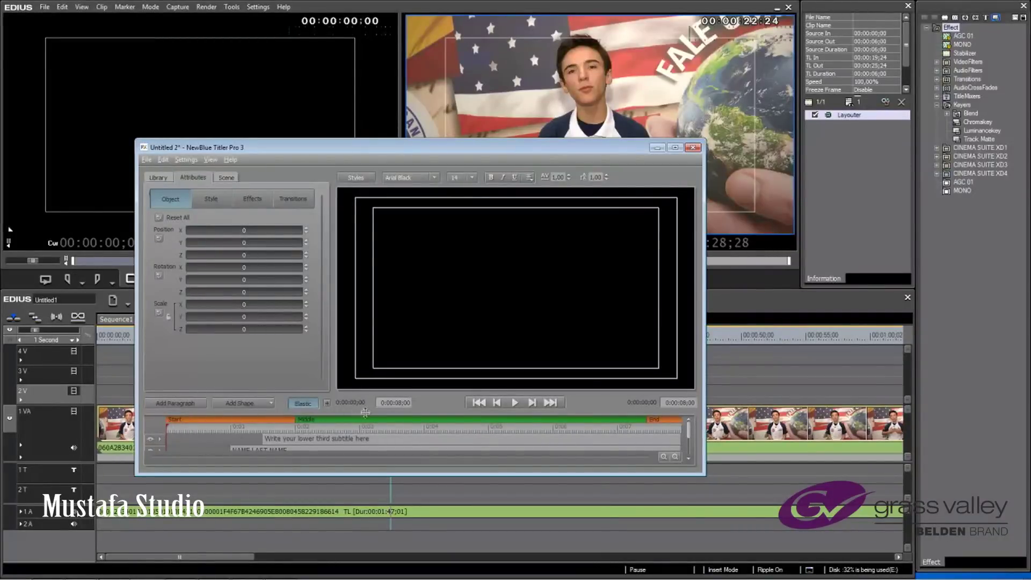
pyautogui.click(515, 403)
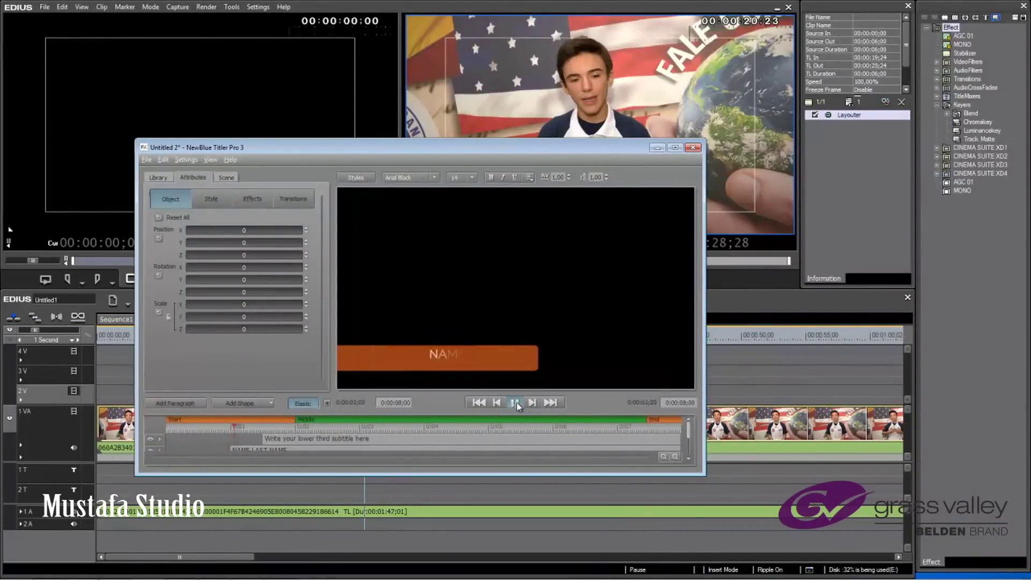
pyautogui.click(513, 404)
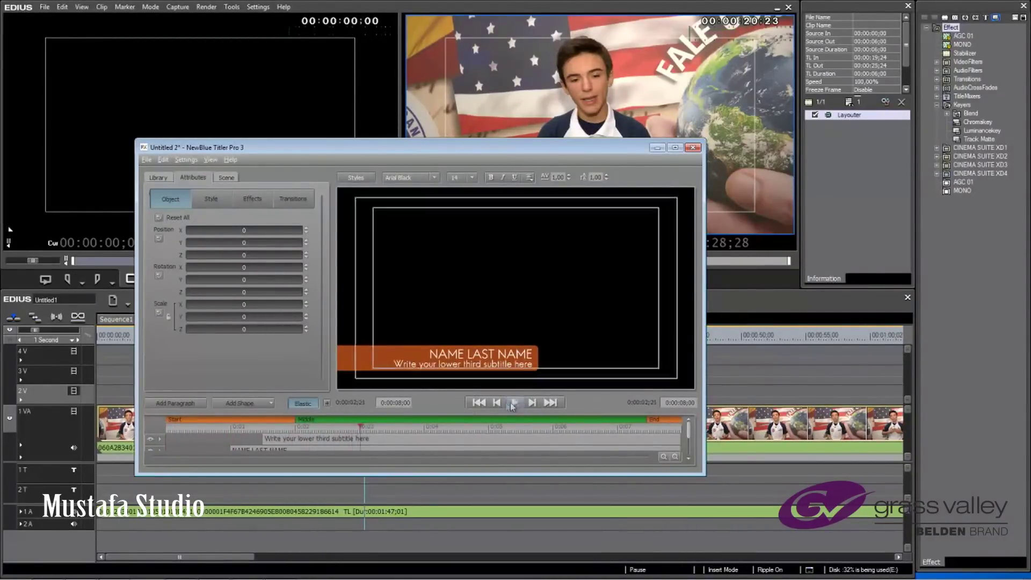
# Replace the "Write your lower third subtitle here" line with "GRASS VALLEY & BELDEN"
pyautogui.click(330, 438)
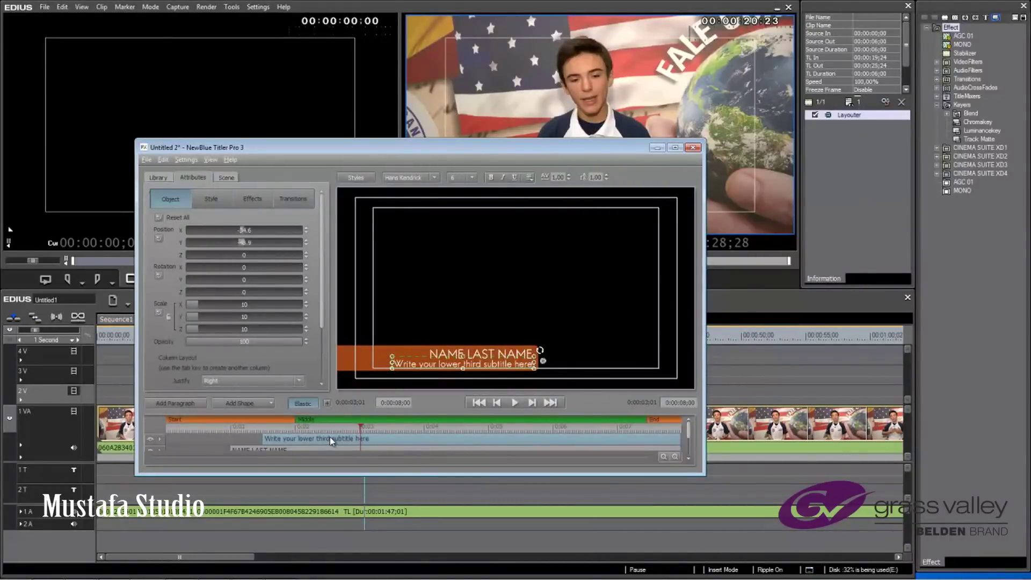
pyautogui.rightClick(330, 437)
pyautogui.click(368, 440)
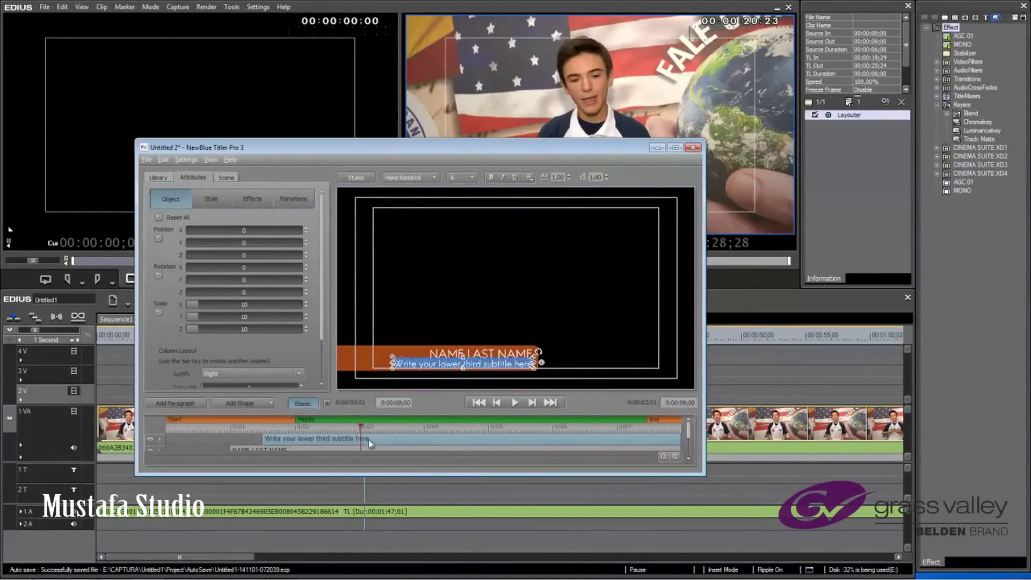
pyautogui.click(415, 364)
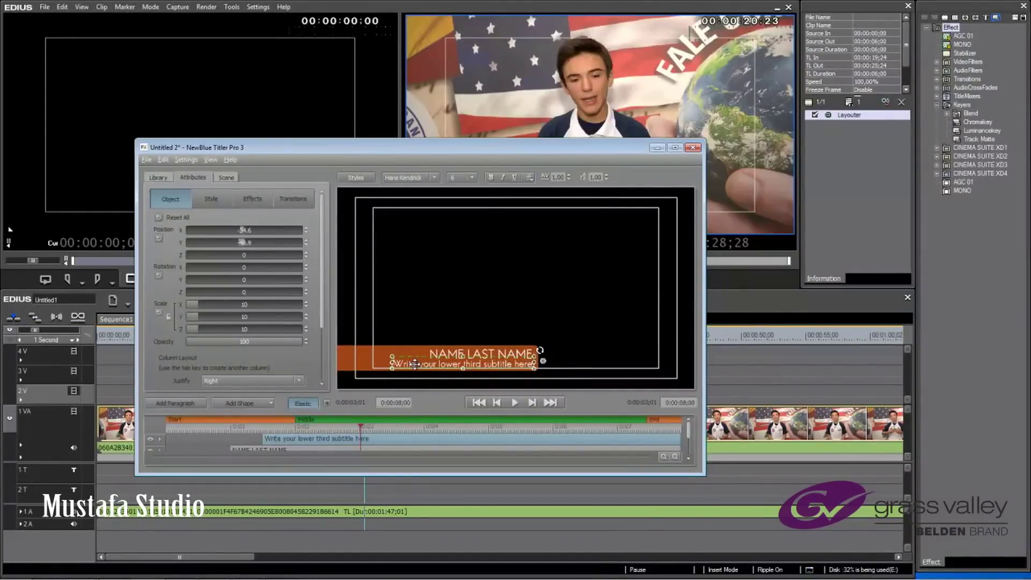
pyautogui.write('GRASS ')
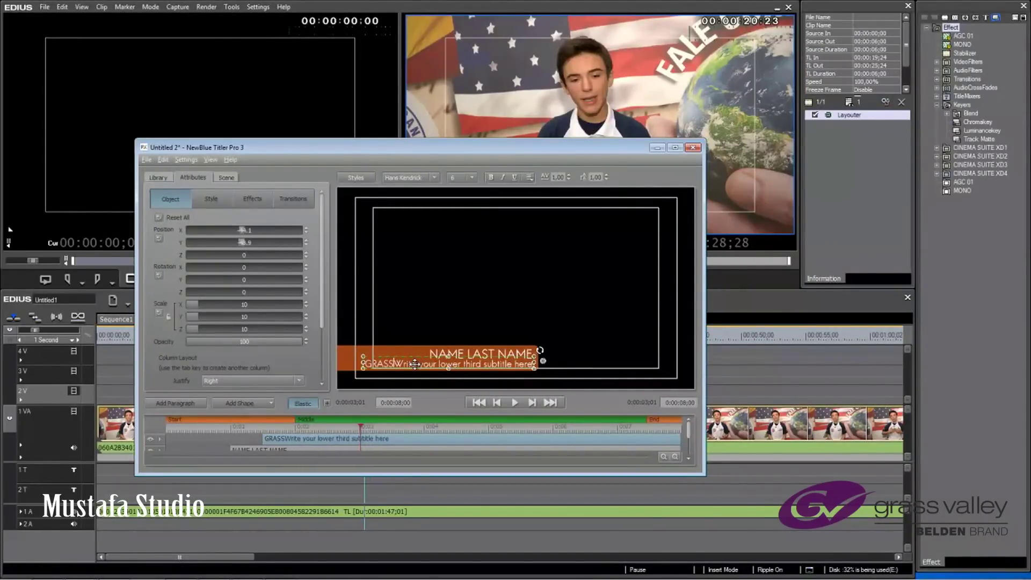
pyautogui.write('VALLE')
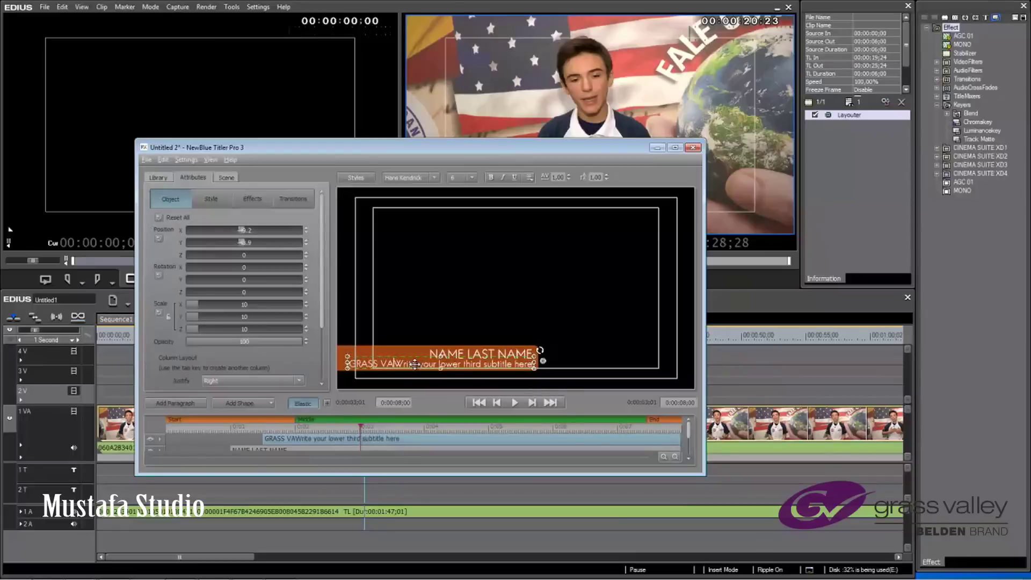
pyautogui.write('Y & BE')
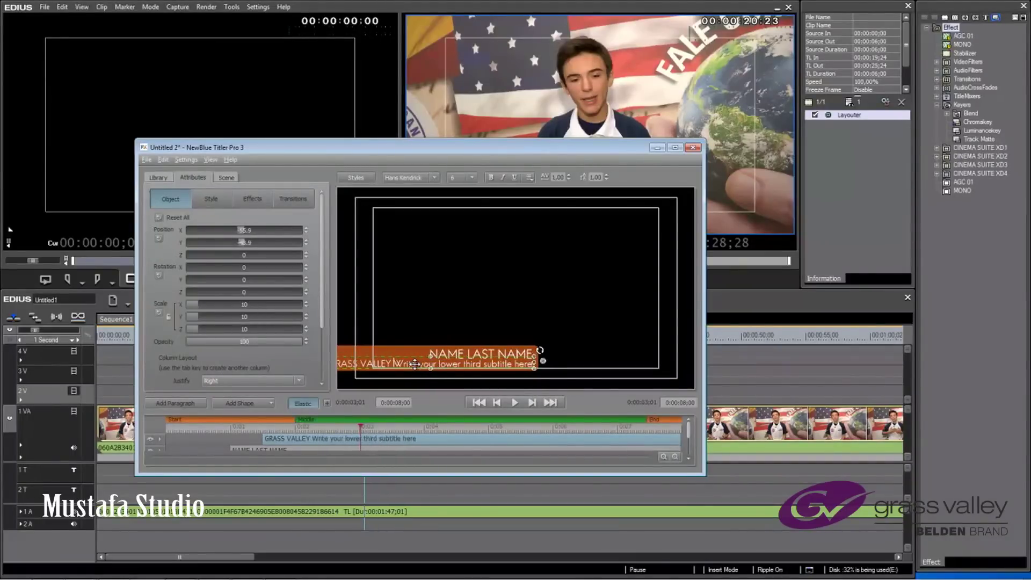
pyautogui.write('LDEN')
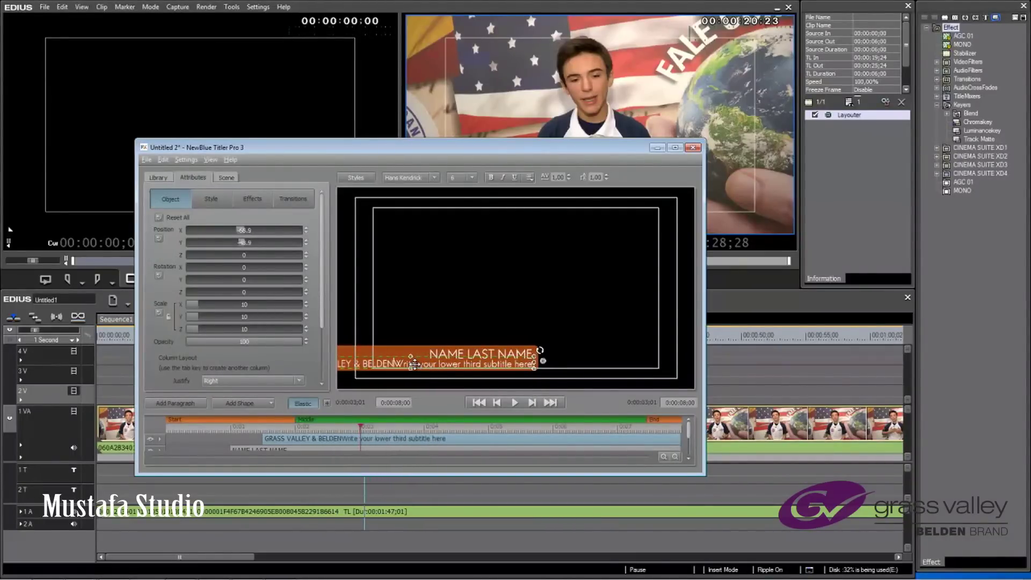
pyautogui.press('Delete')
pyautogui.press('Delete')
pyautogui.press('Delete')
pyautogui.press('Delete')
pyautogui.press('Delete')
pyautogui.press('Delete')
pyautogui.press('Delete')
pyautogui.press('Delete')
pyautogui.press('Delete')
pyautogui.press('Delete')
pyautogui.press('Delete')
pyautogui.press('Delete')
pyautogui.press('Delete')
pyautogui.press('Delete')
pyautogui.press('Delete')
pyautogui.press('Delete')
pyautogui.press('Delete')
pyautogui.press('Delete')
pyautogui.press('Delete')
pyautogui.press('Delete')
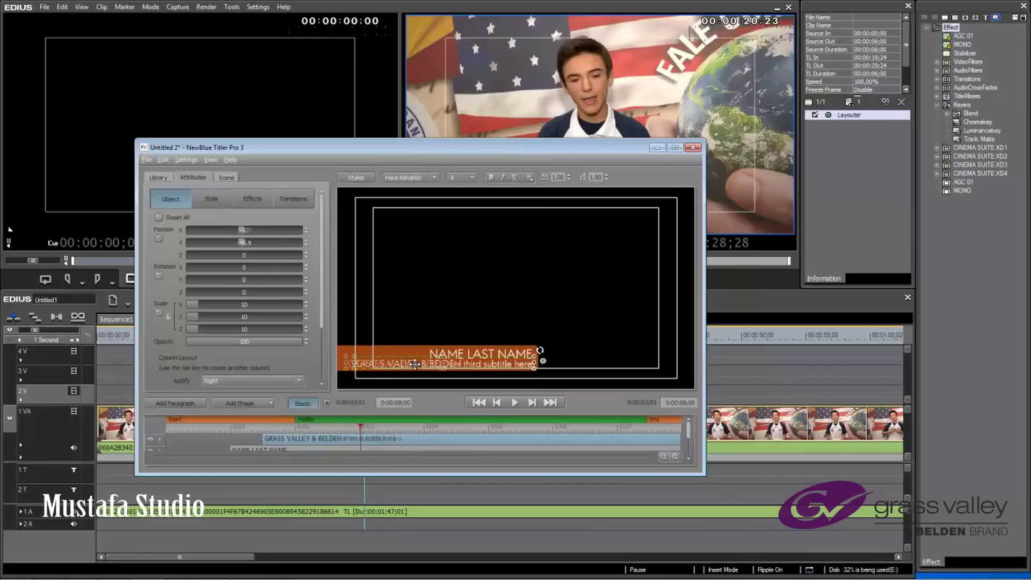
pyautogui.press('Delete')
pyautogui.press('Delete')
pyautogui.press('Delete')
pyautogui.press('Delete')
pyautogui.press('Delete')
pyautogui.press('Delete')
pyautogui.press('Delete')
pyautogui.press('Delete')
pyautogui.press('Delete')
pyautogui.press('Delete')
pyautogui.press('Delete')
pyautogui.press('Delete')
pyautogui.press('Delete')
pyautogui.press('Delete')
pyautogui.press('Delete')
pyautogui.press('Delete')
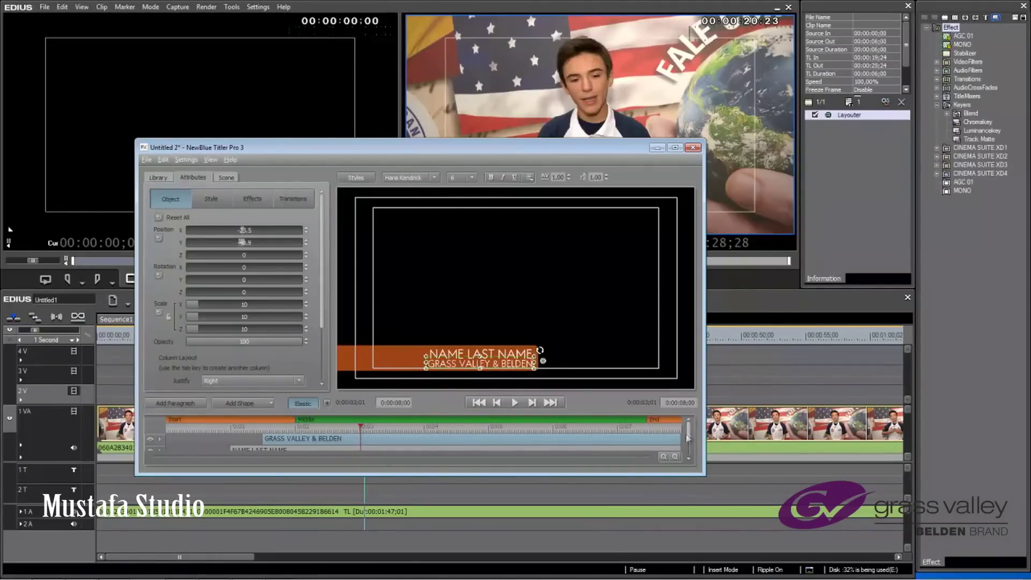
# Maximise the titler window and replace the "NAME LAST NAME" line with "EDIUS 7.4"
pyautogui.moveTo(693, 433); pyautogui.dragTo(691, 441)
pyautogui.click(411, 446)
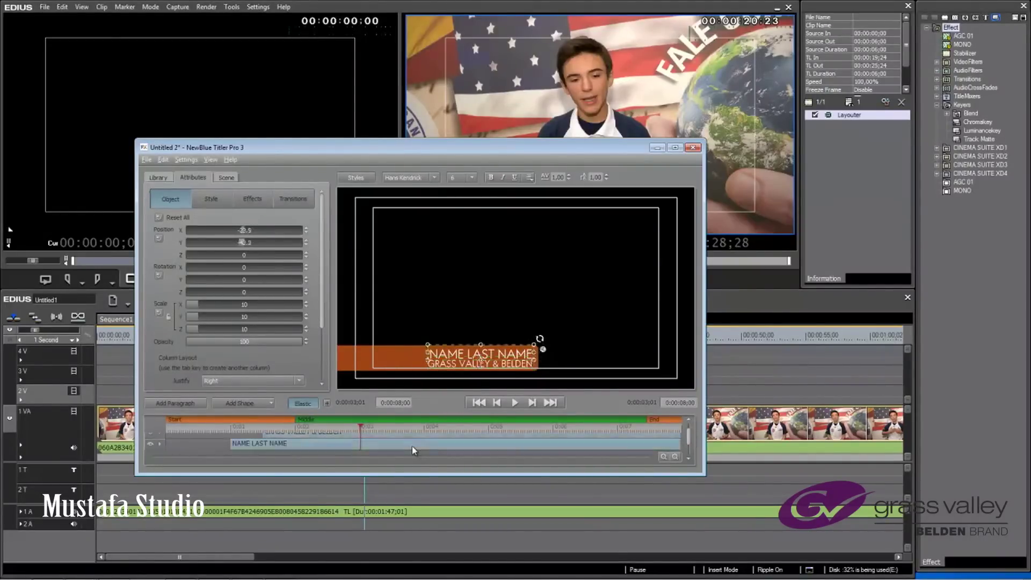
pyautogui.click(463, 355)
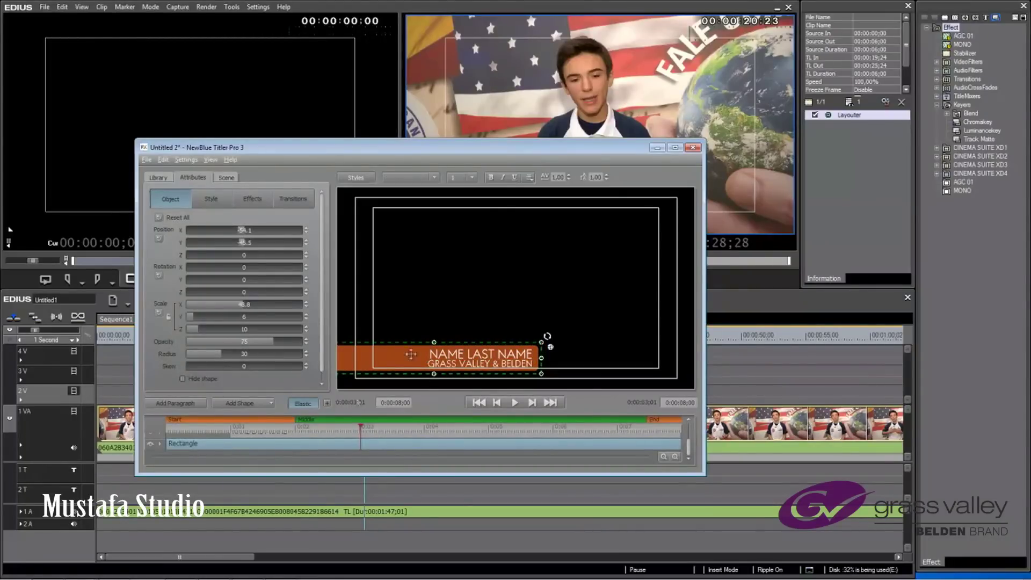
pyautogui.click(675, 148)
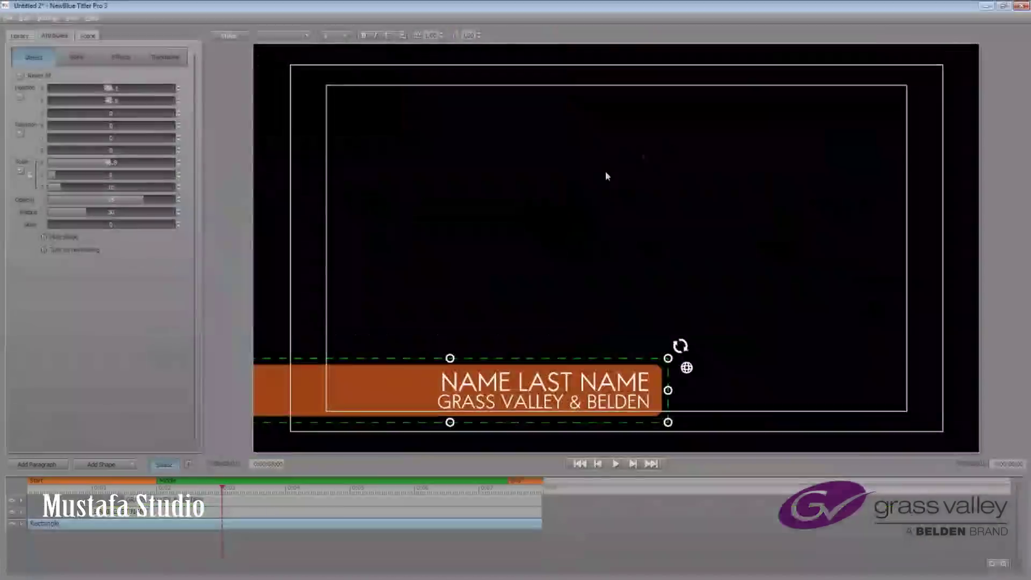
pyautogui.click(304, 511)
pyautogui.rightClick(304, 511)
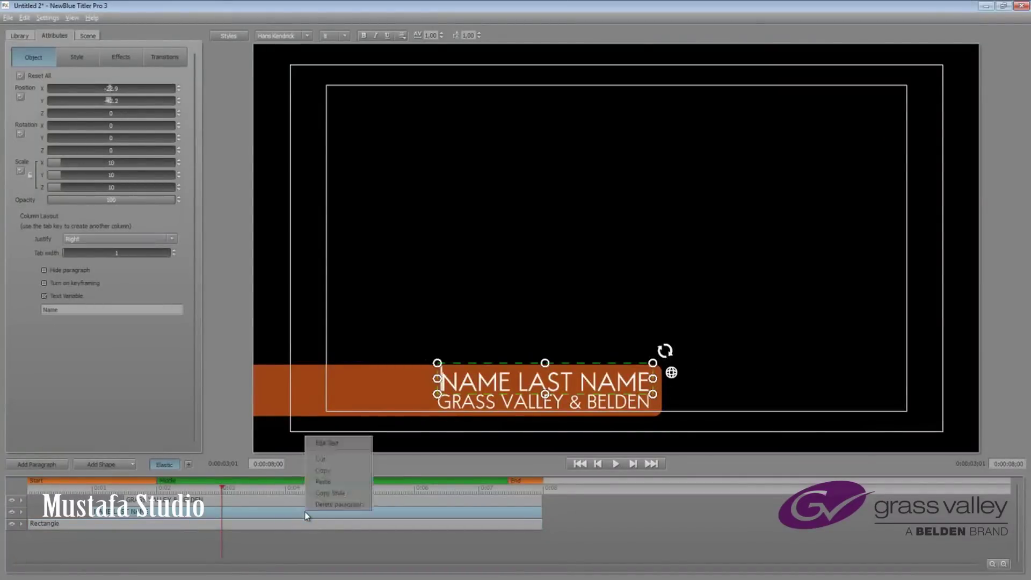
pyautogui.click(337, 443)
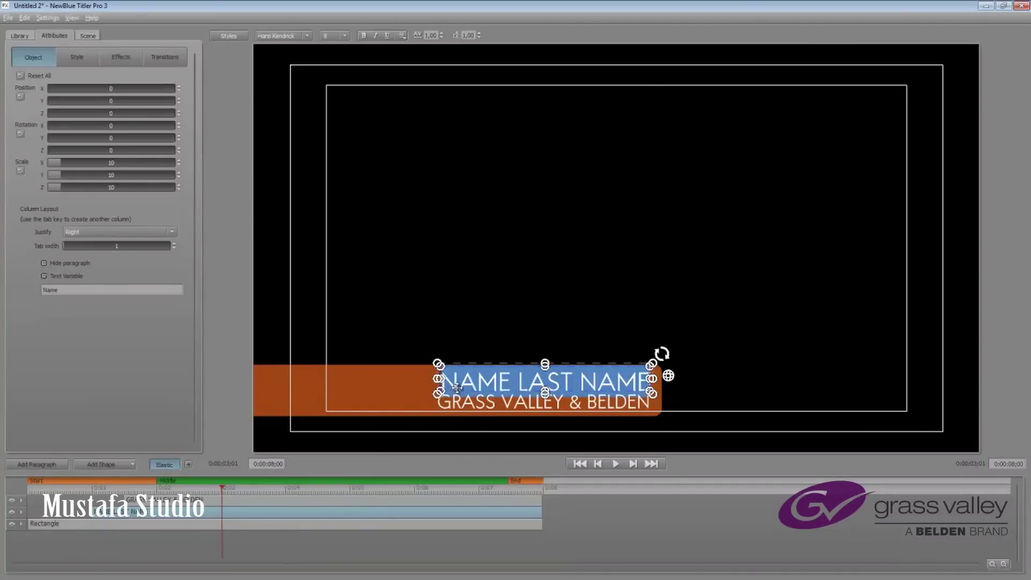
pyautogui.click(456, 387)
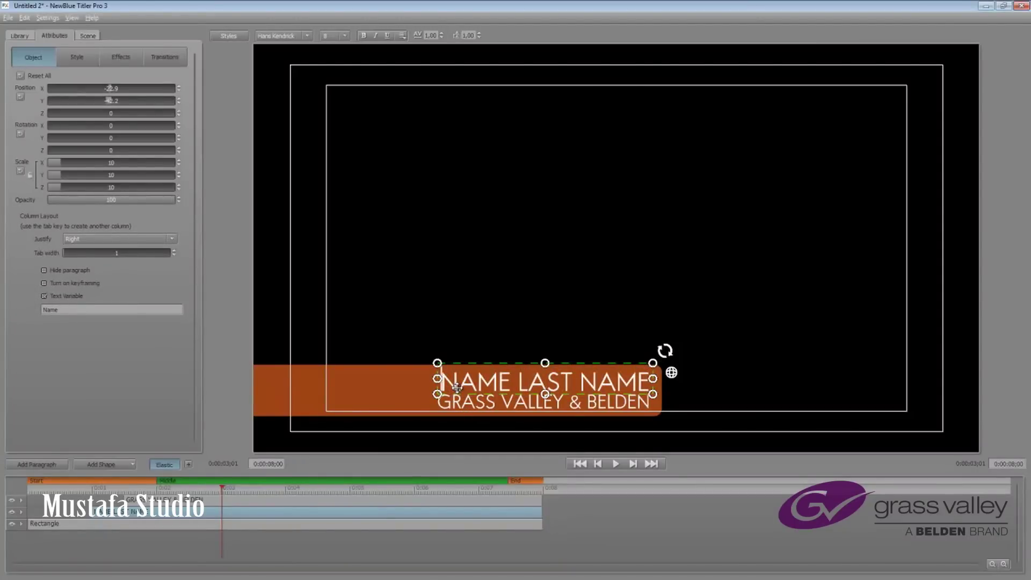
pyautogui.write('EDIUS 7')
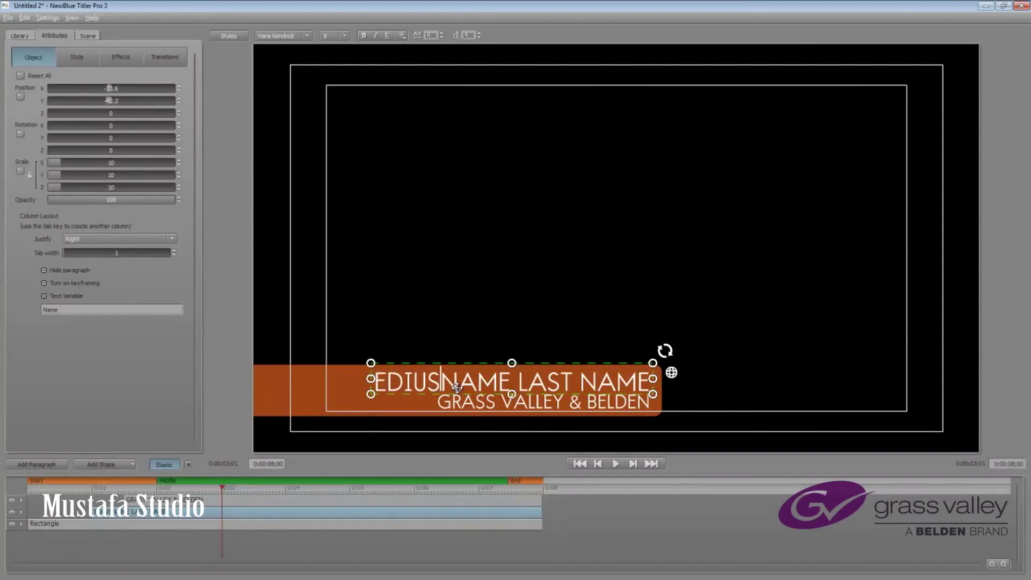
pyautogui.write('.4')
pyautogui.press('Delete')
pyautogui.press('Delete')
pyautogui.press('Delete')
pyautogui.press('Delete')
pyautogui.press('Delete')
pyautogui.press('Delete')
pyautogui.press('Delete')
pyautogui.press('Delete')
pyautogui.press('Delete')
pyautogui.press('Delete')
pyautogui.press('Delete')
pyautogui.press('Delete')
pyautogui.press('Delete')
pyautogui.press('Delete')
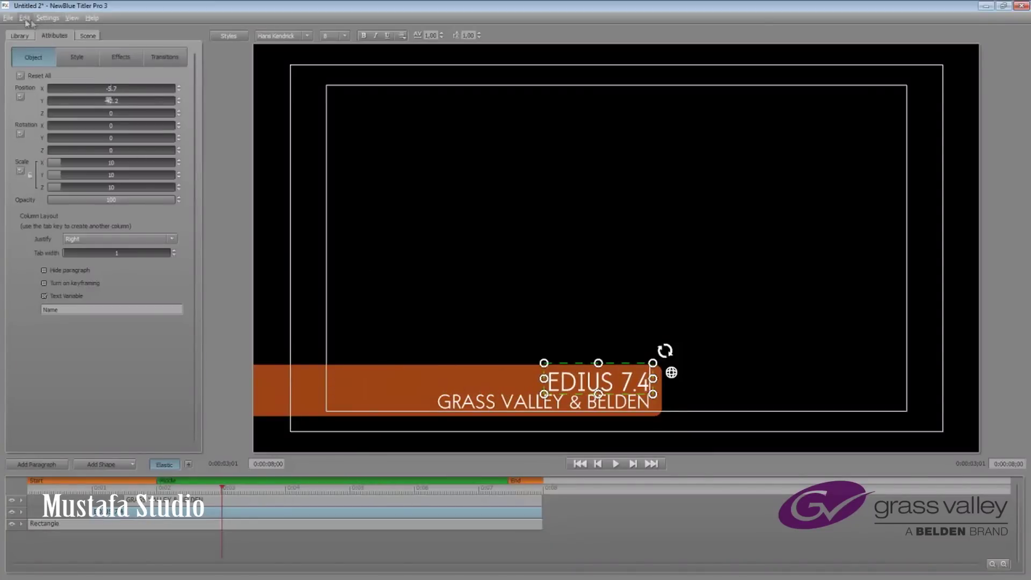
# Save the title as 2.nbtitle and close the title editor to return to the EDIUS timeline
pyautogui.click(8, 18)
pyautogui.click(28, 165)
pyautogui.click(427, 284)
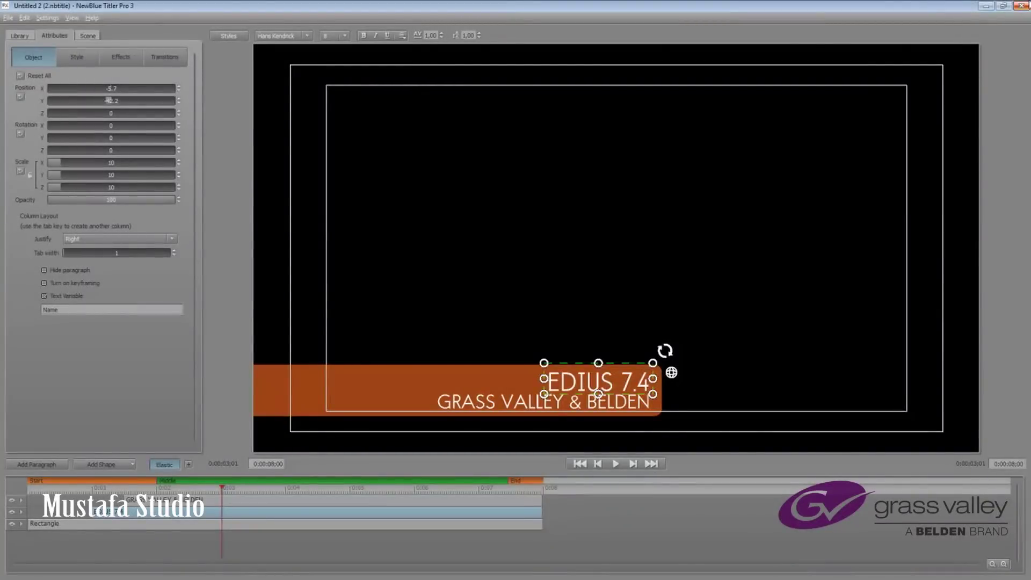
pyautogui.click(1020, 5)
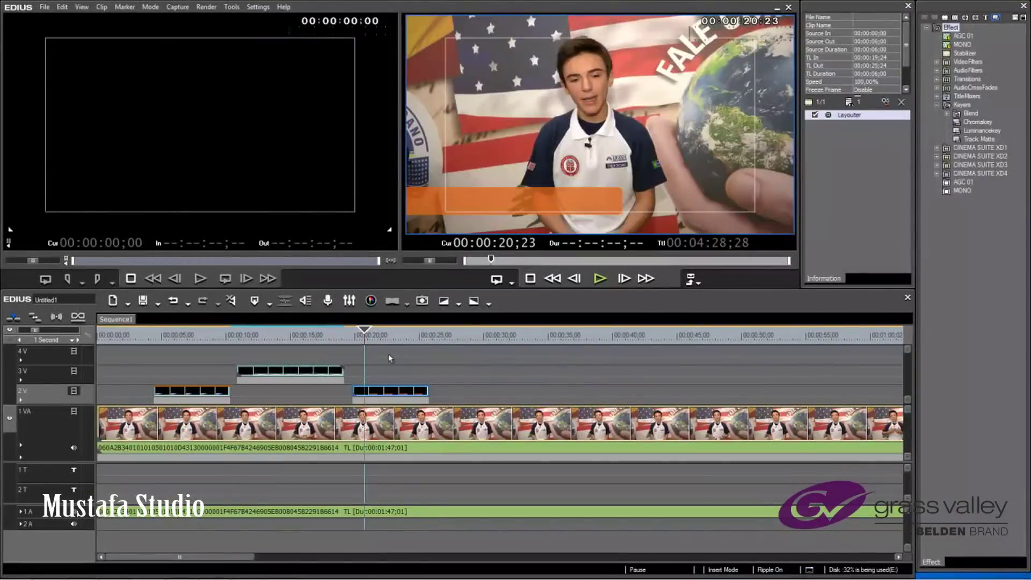
# Lengthen the new title clip on track 2V to 8 seconds and play the timeline through it
pyautogui.moveTo(427, 390); pyautogui.dragTo(457, 391)
pyautogui.click(311, 335)
pyautogui.press('space')
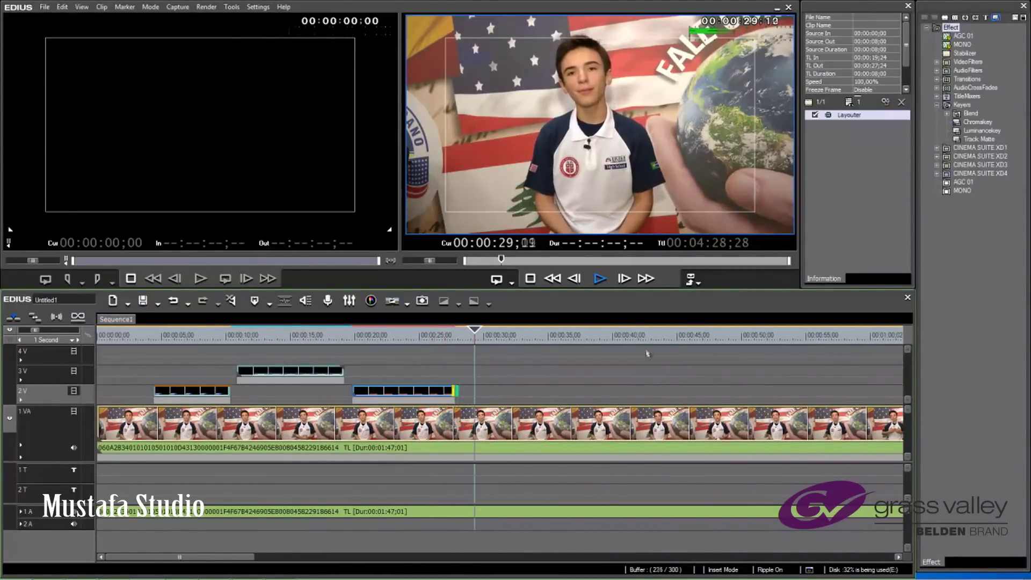
# Split the interview clip on track 1VA at 00:00:35;23
pyautogui.click(558, 336)
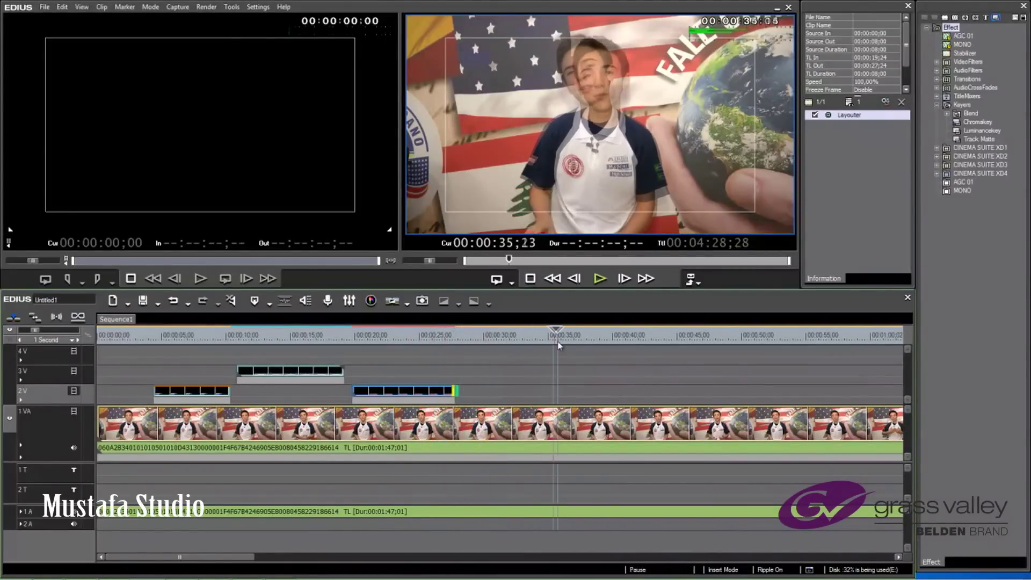
pyautogui.click(568, 422)
pyautogui.press('c')
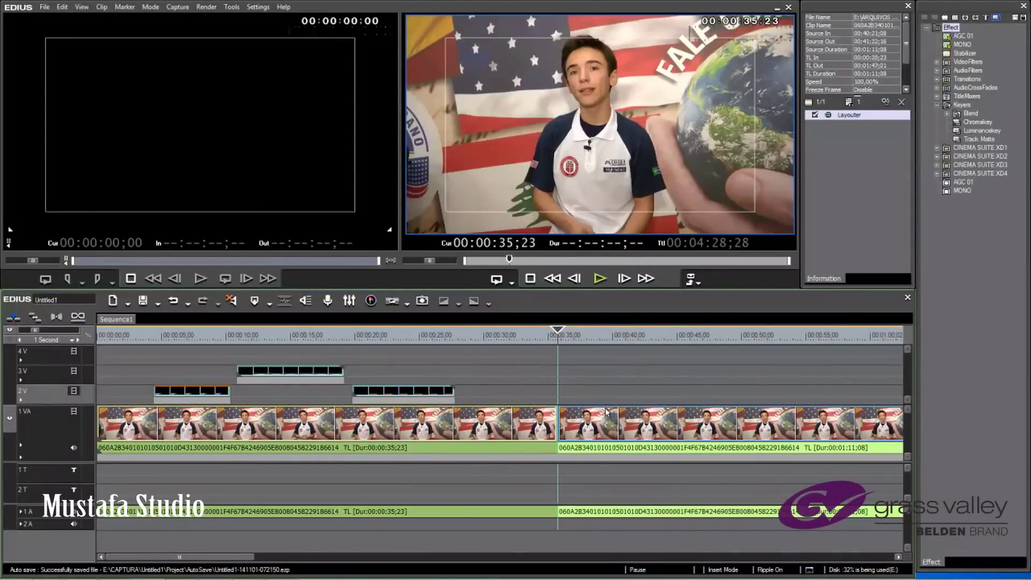
# Apply the AGC 01 audio preset to the second interview clip and open its vst_stereo_tool_64 settings
pyautogui.click(595, 414)
pyautogui.click(964, 37)
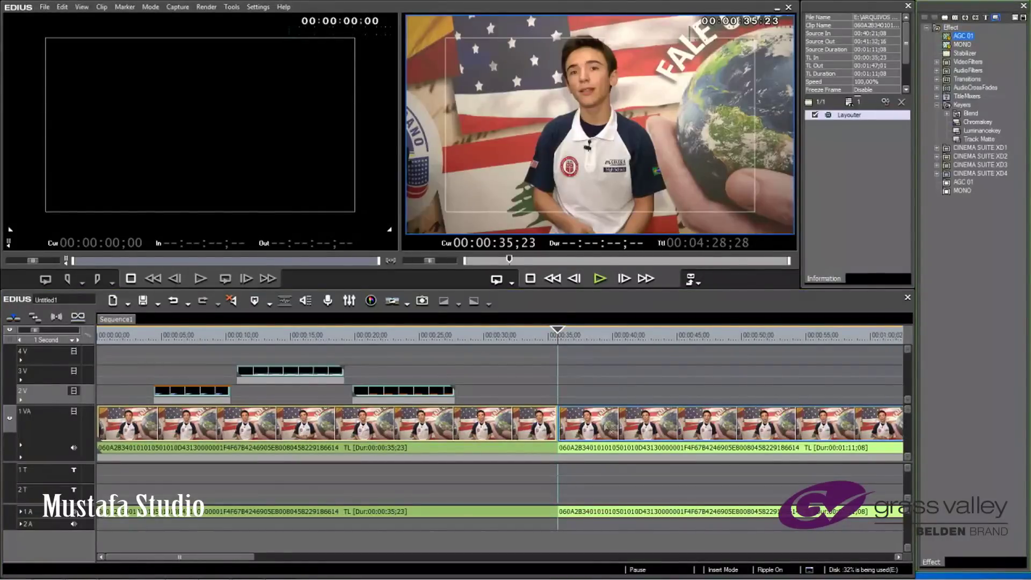
pyautogui.moveTo(606, 438); pyautogui.dragTo(607, 441)
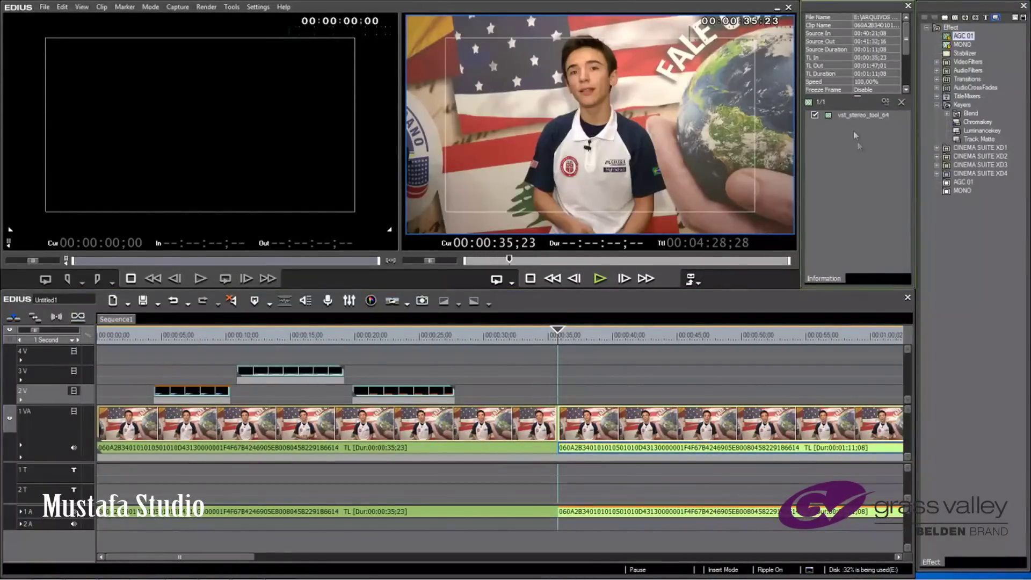
pyautogui.doubleClick(853, 116)
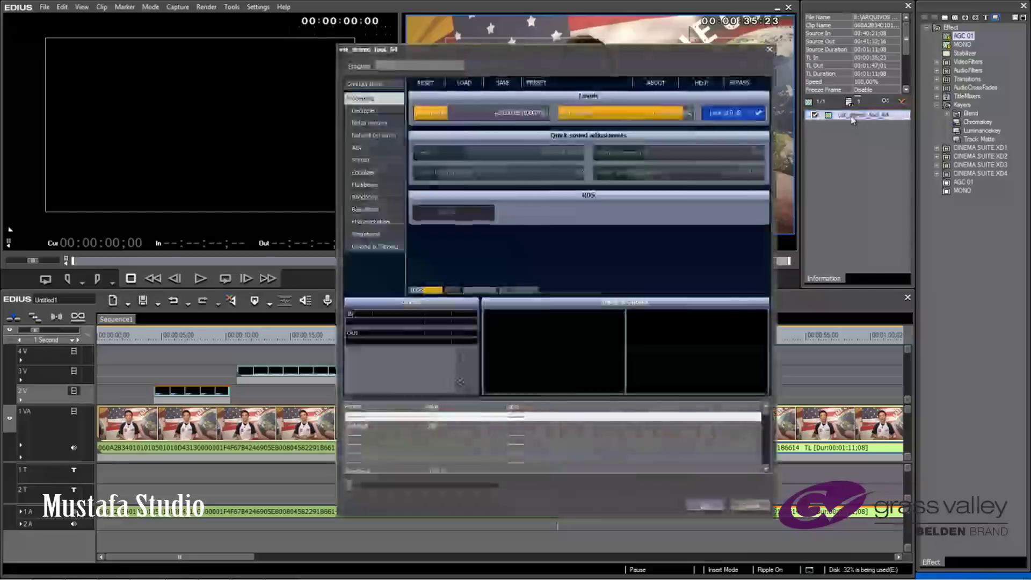
# Enable Matrix mode (L+R / L-R) and Max not Mix for the AGC, and enable Bass AGC (Old)
pyautogui.click(358, 148)
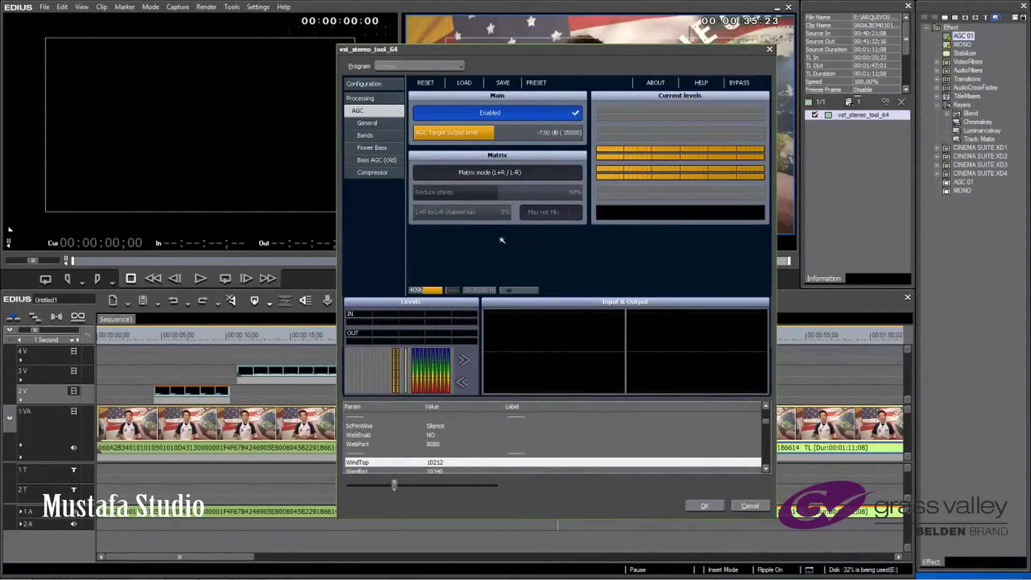
pyautogui.click(560, 176)
pyautogui.click(573, 176)
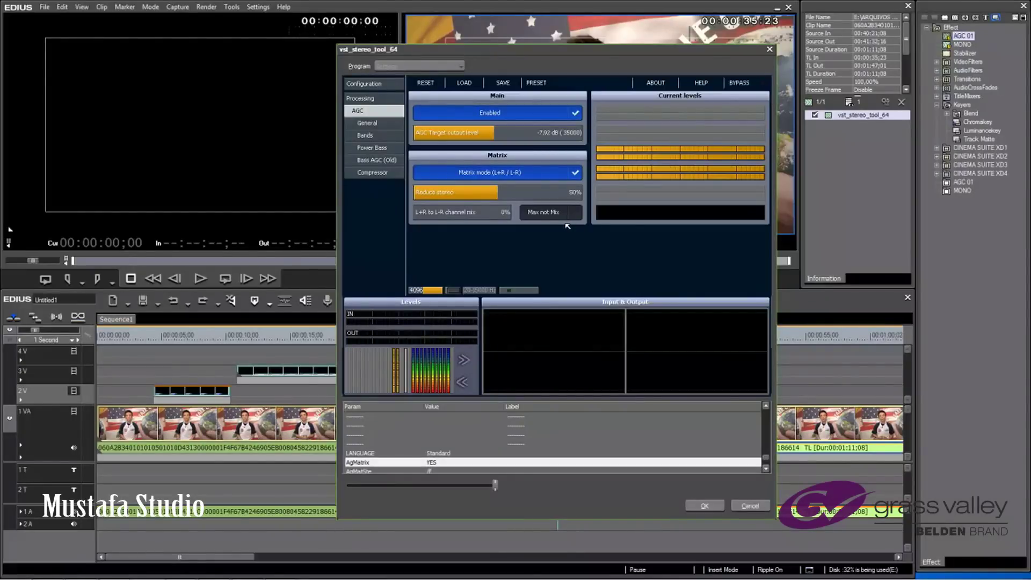
pyautogui.click(565, 217)
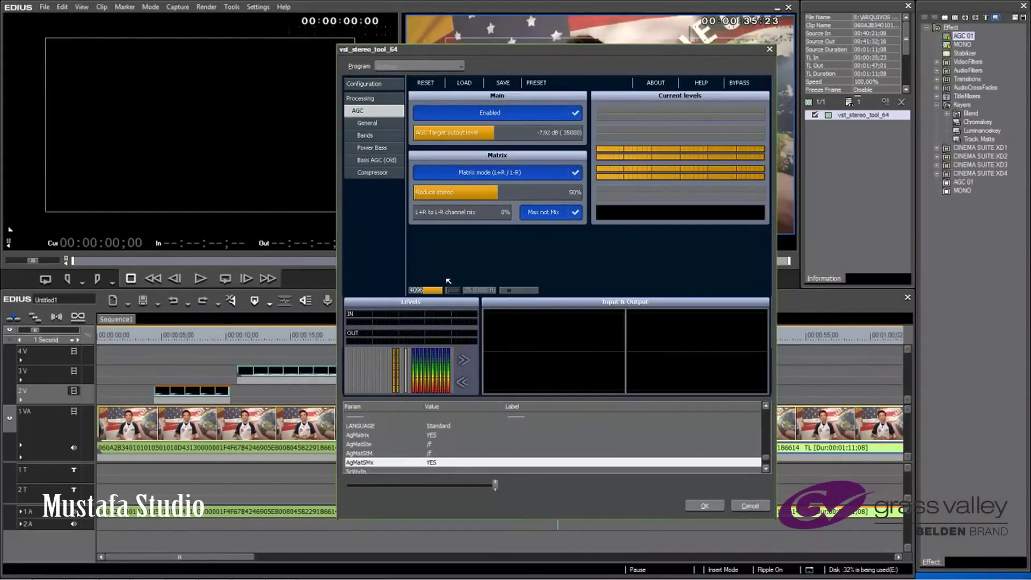
pyautogui.click(385, 160)
pyautogui.click(552, 114)
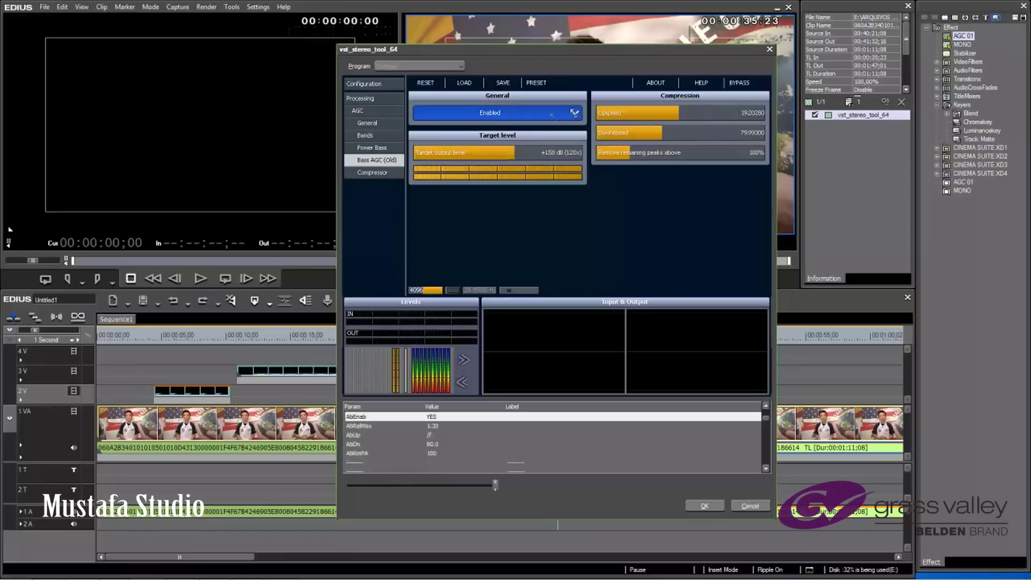
# Enable the Equalizer and Multiband processing, and accept the vst_stereo_tool_64 settings
pyautogui.click(360, 98)
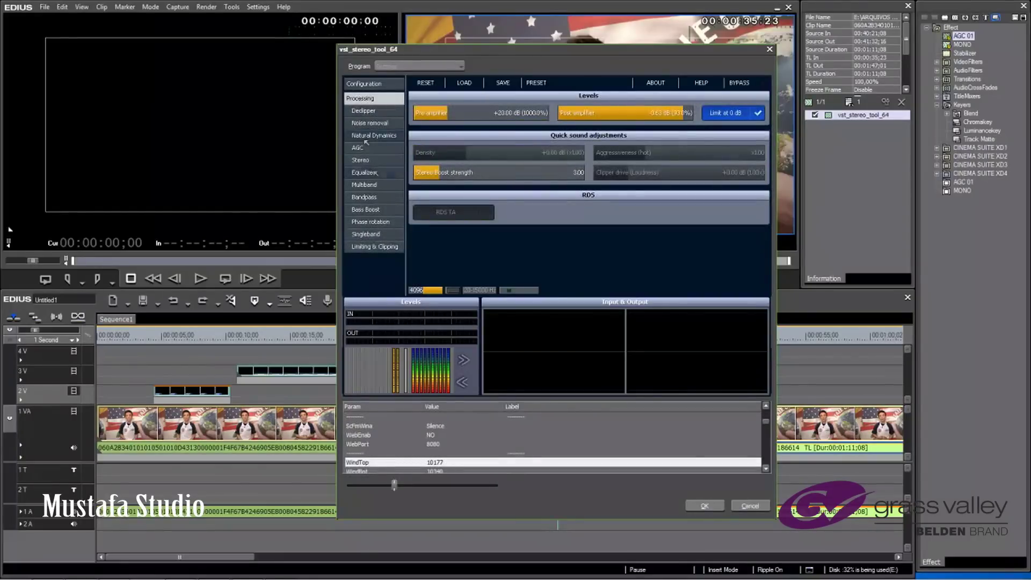
pyautogui.click(363, 173)
pyautogui.click(511, 113)
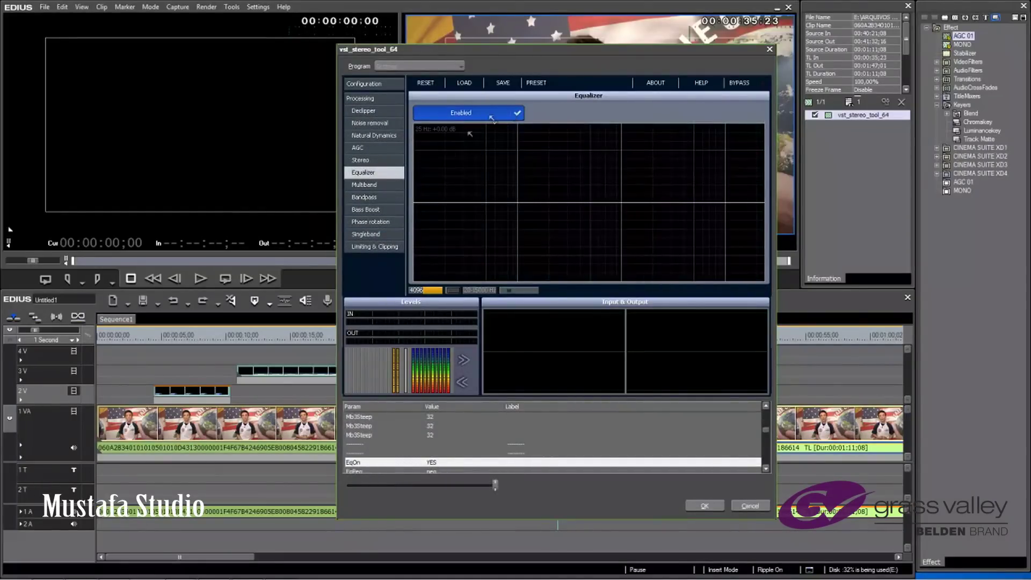
pyautogui.click(364, 185)
pyautogui.click(510, 112)
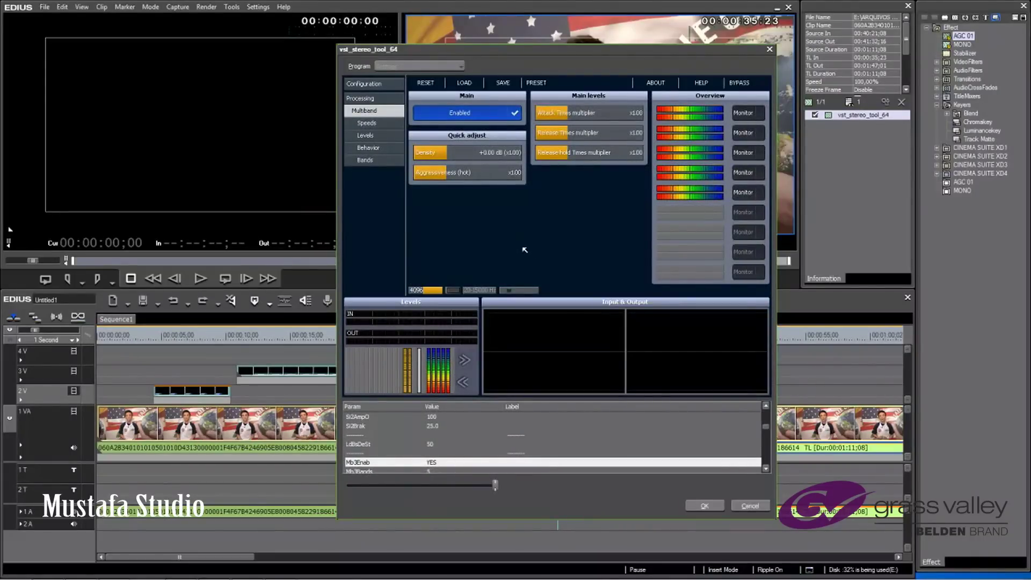
pyautogui.click(707, 507)
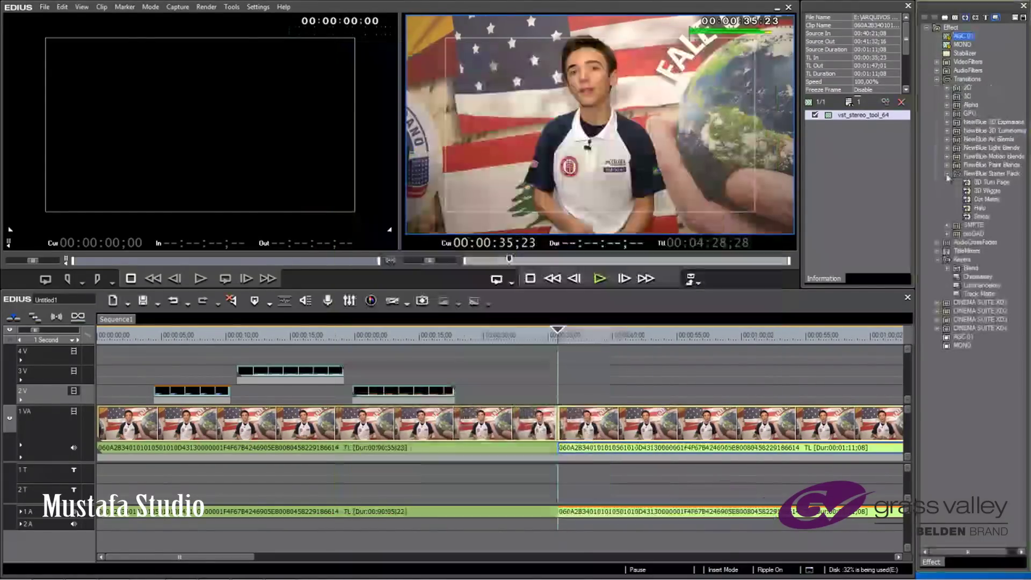
# Try the 3D Turn Page and Roll transitions at the cut on track 1VA, playing through the cut
pyautogui.moveTo(558, 422); pyautogui.dragTo(563, 409)
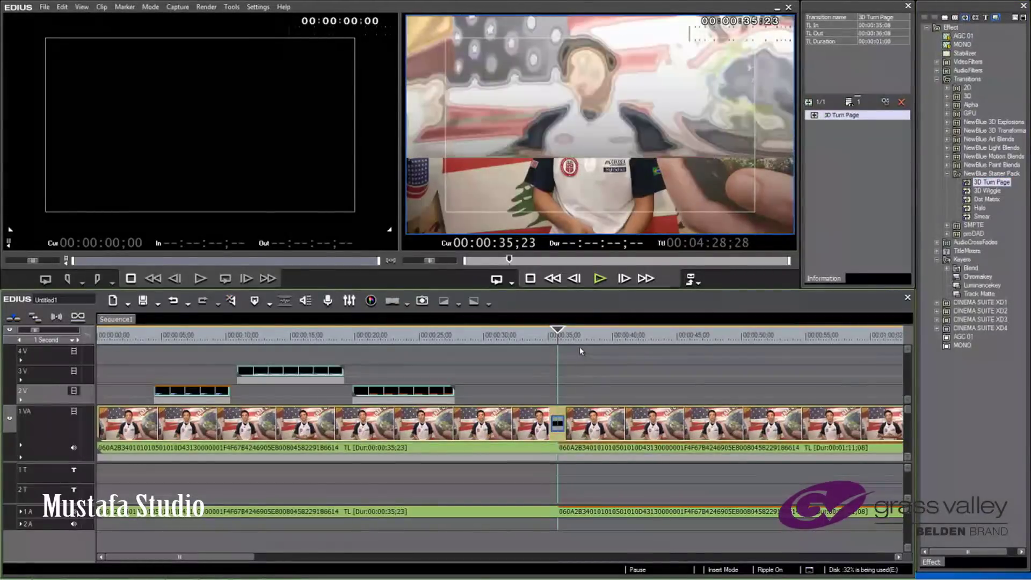
pyautogui.moveTo(566, 348); pyautogui.dragTo(527, 349)
pyautogui.press('space')
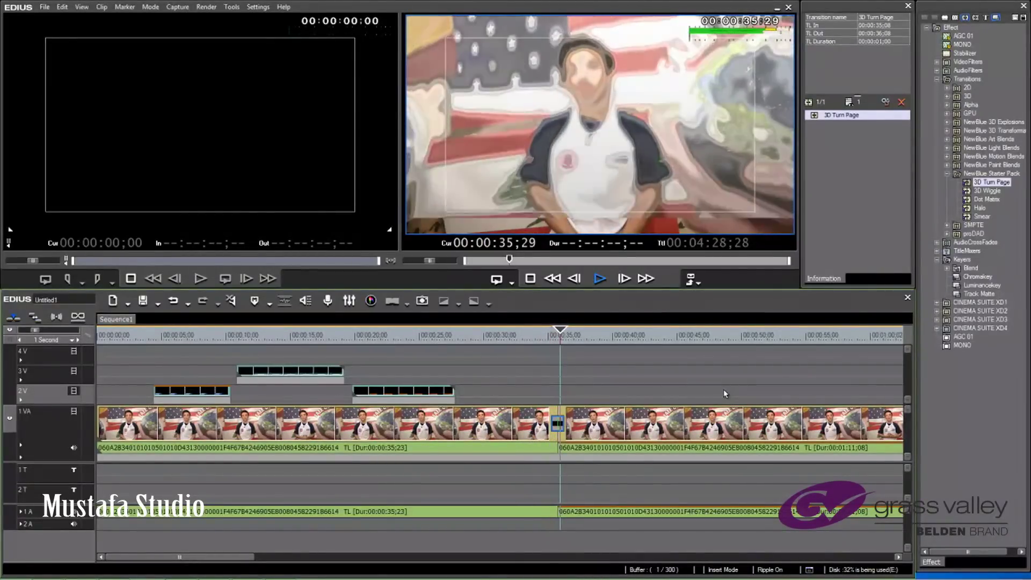
pyautogui.press('space')
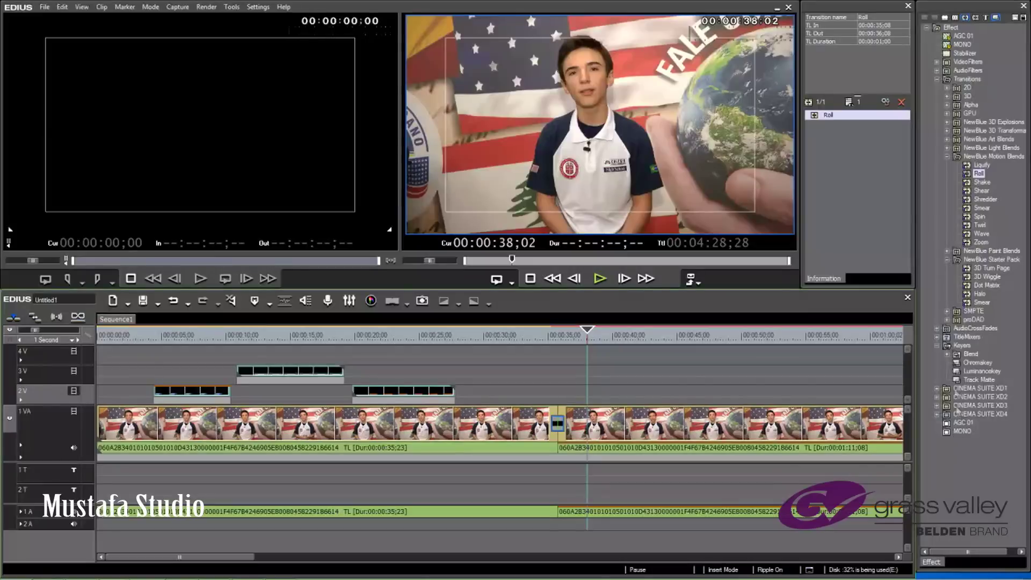
# Browse the CINEMA SUITE XD3 library, expanding its Looks, Pictures and Pan & Zoom groups
pyautogui.click(937, 406)
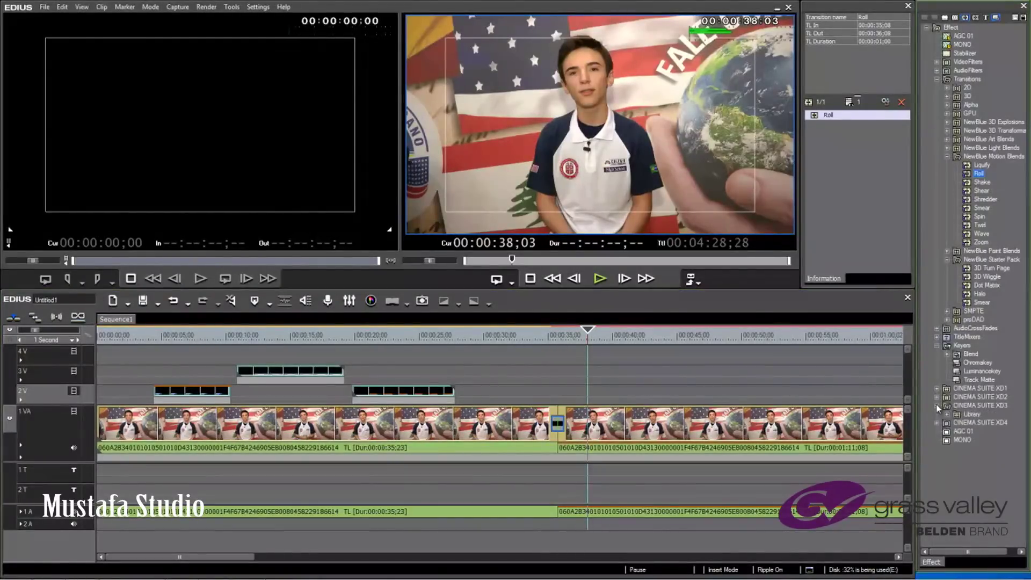
pyautogui.click(947, 415)
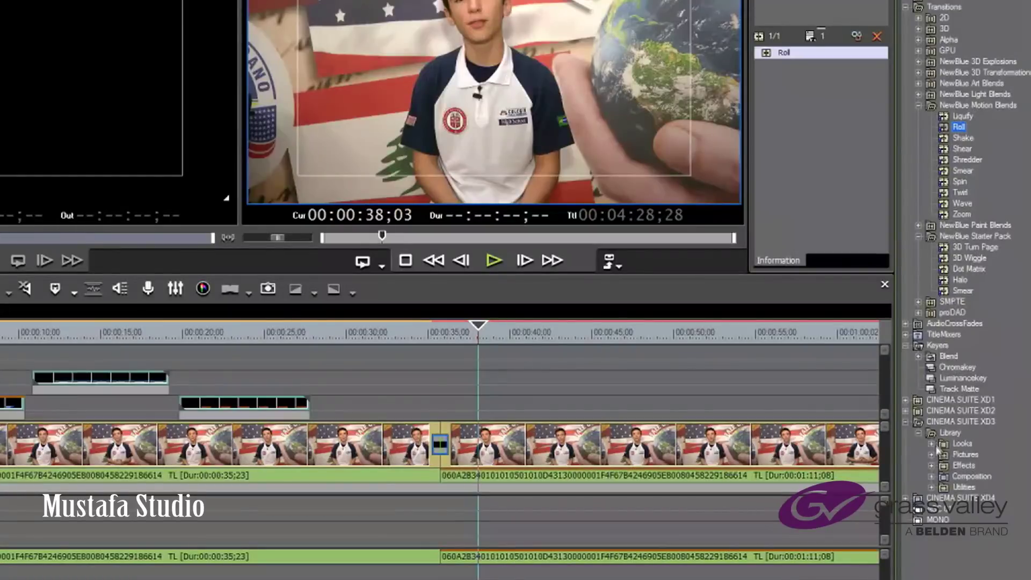
pyautogui.click(932, 444)
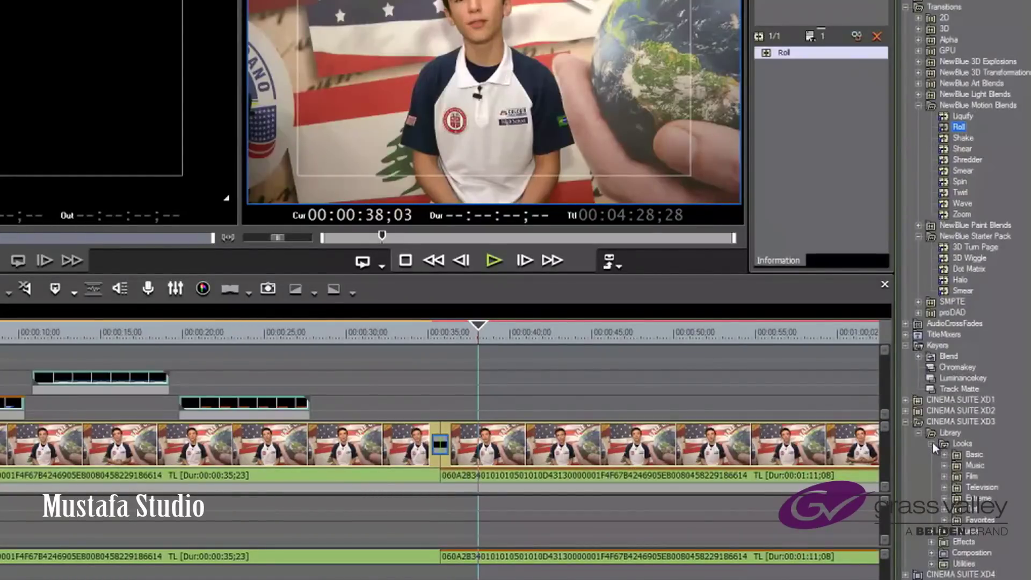
pyautogui.click(932, 531)
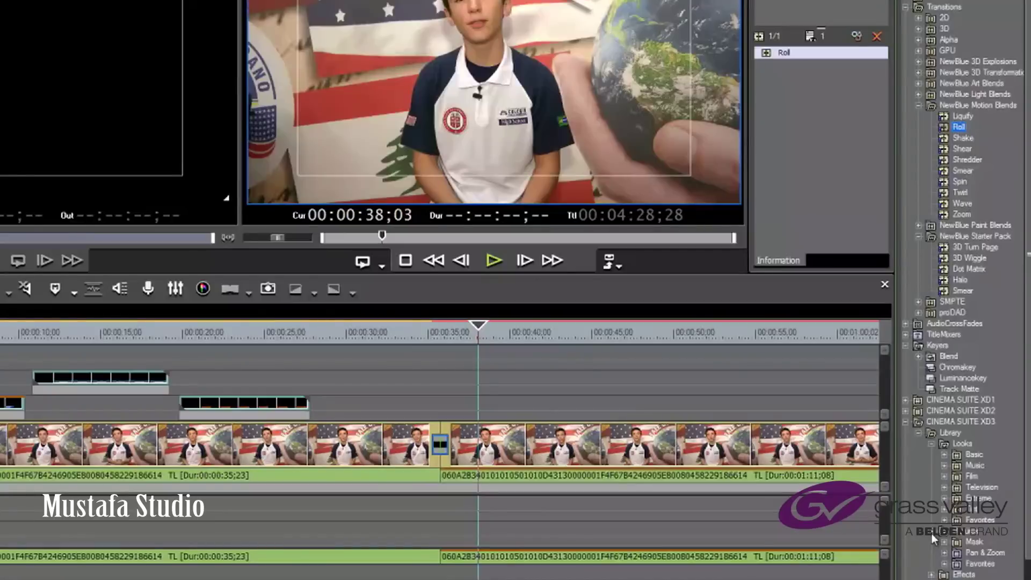
pyautogui.scroll(-1, 931, 533)
pyautogui.click(946, 520)
pyautogui.scroll(-3, 948, 518)
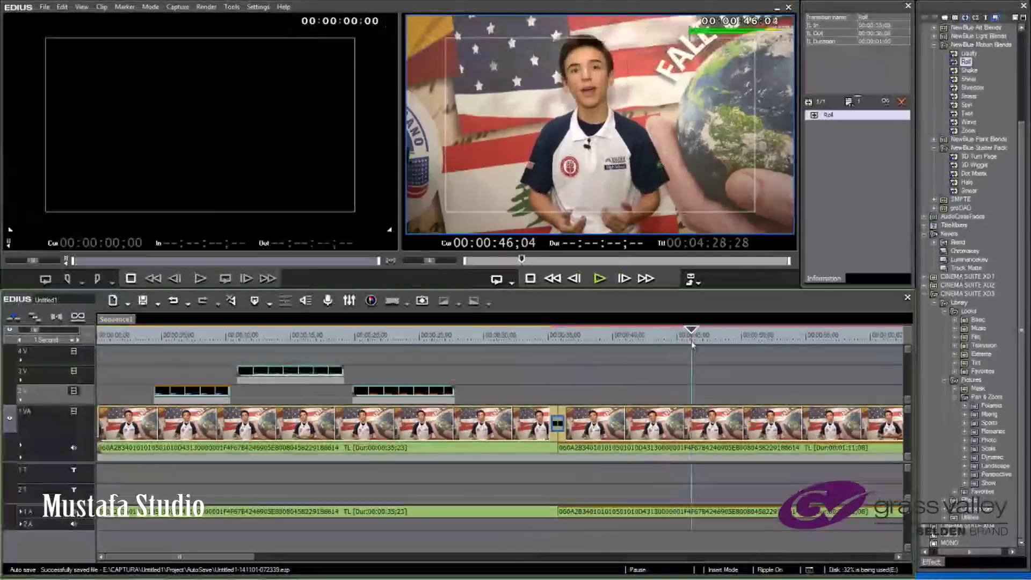
# Split the second interview clip at 00:00:46;04 and remove the Roll transition from the preceding cut
pyautogui.click(616, 448)
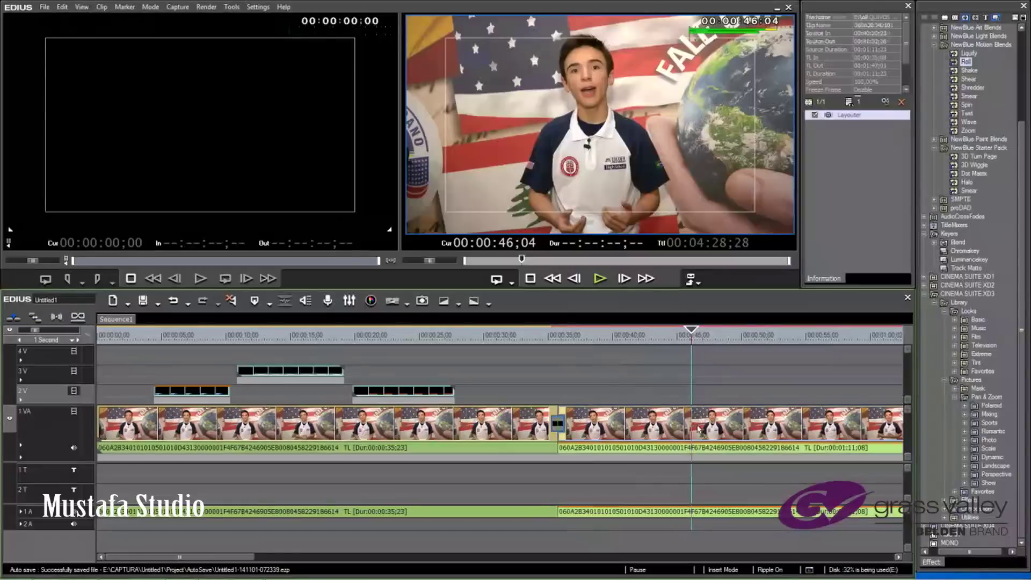
pyautogui.press('c')
pyautogui.click(559, 425)
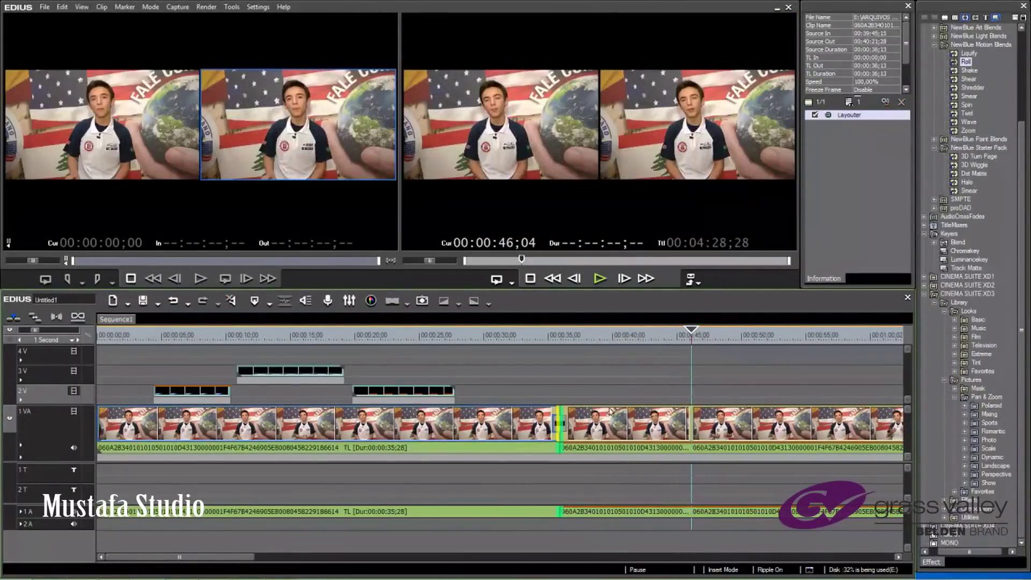
pyautogui.click(567, 427)
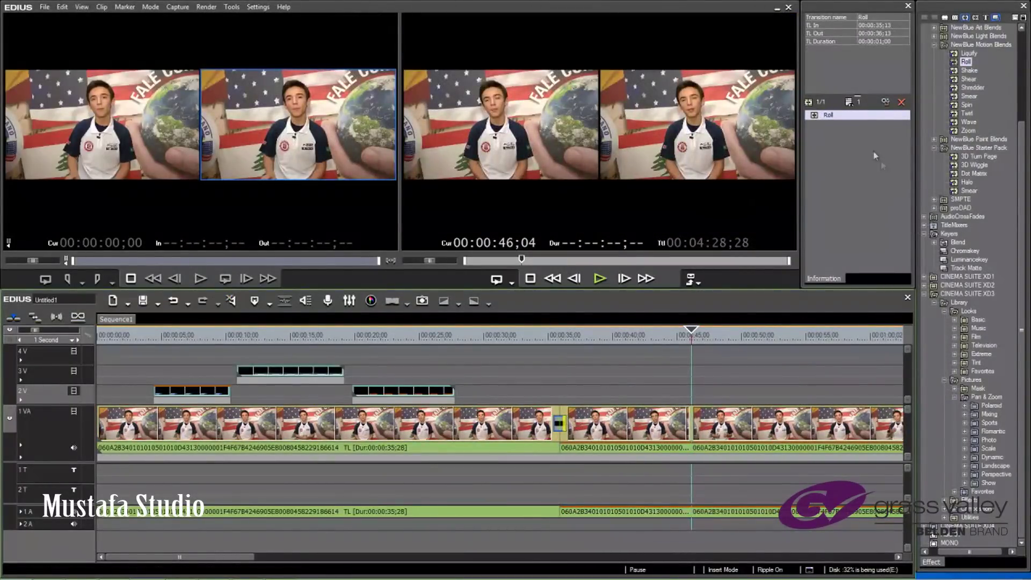
pyautogui.click(901, 103)
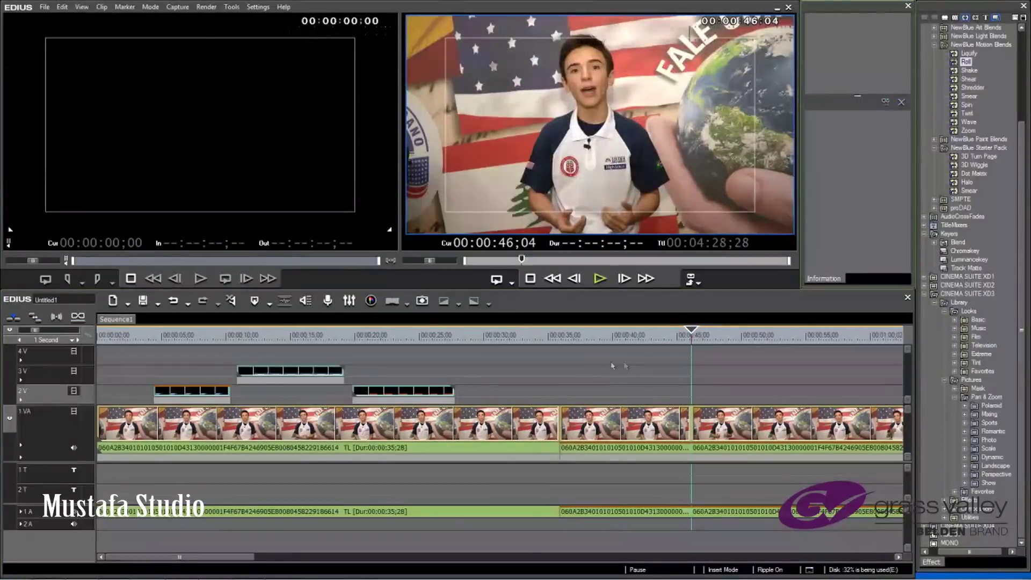
# Try the 01 Polaroid pan-and-zoom preset on the middle interview clip, play from 00:00:33;18, and undo the preset
pyautogui.click(529, 336)
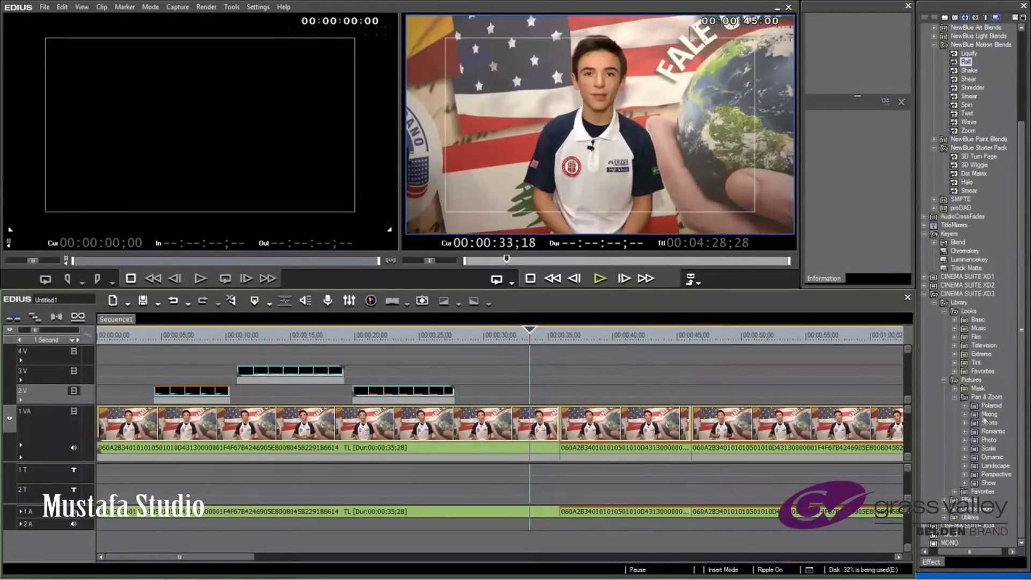
pyautogui.click(965, 406)
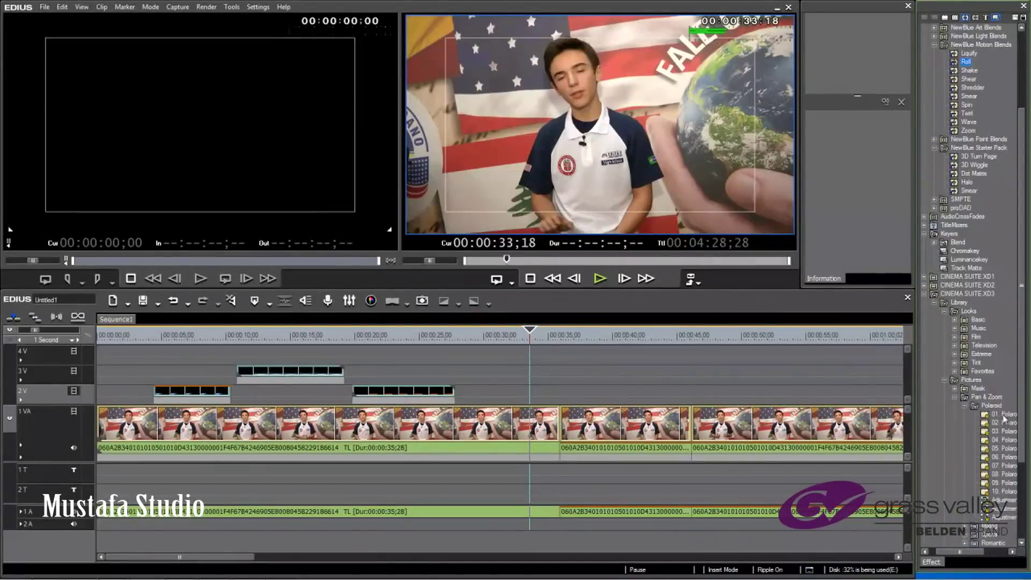
pyautogui.click(612, 424)
pyautogui.press('space')
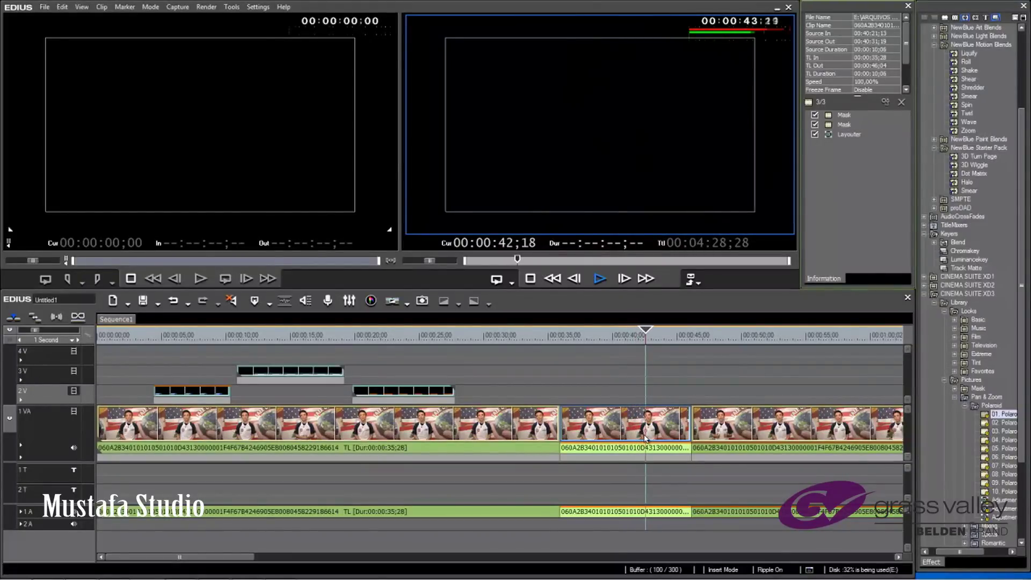
pyautogui.press('space')
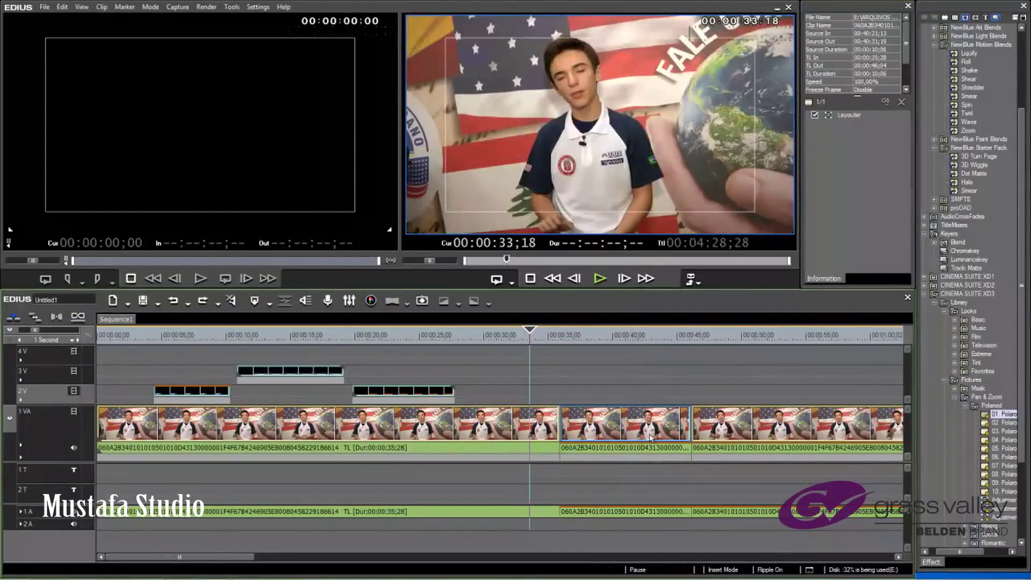
# Try the 01 and 05 Mixing presets on the middle interview clip, undoing them after previewing
pyautogui.click(651, 438)
pyautogui.scroll(-3, 958, 464)
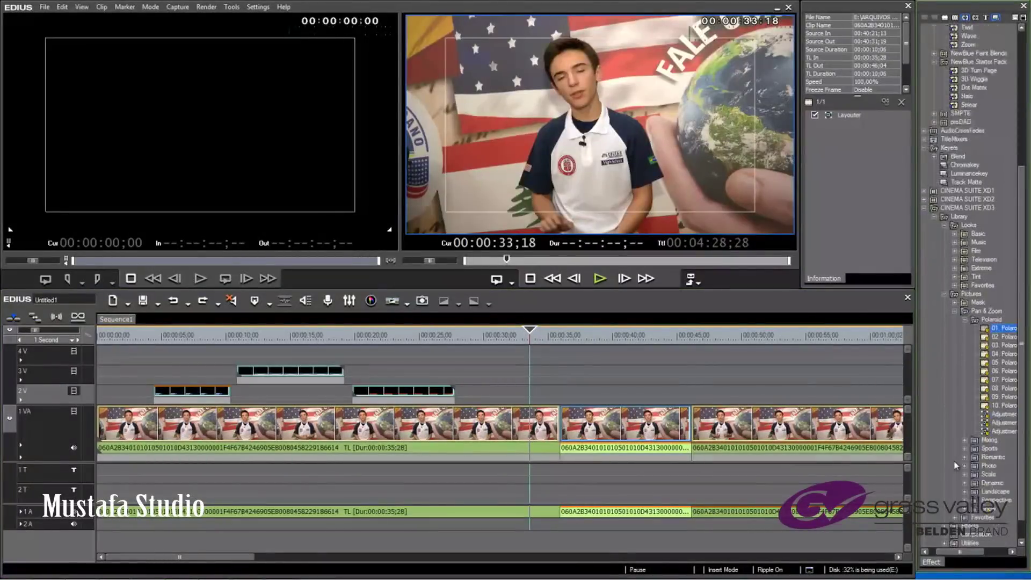
pyautogui.click(965, 440)
pyautogui.moveTo(709, 374); pyautogui.dragTo(623, 424)
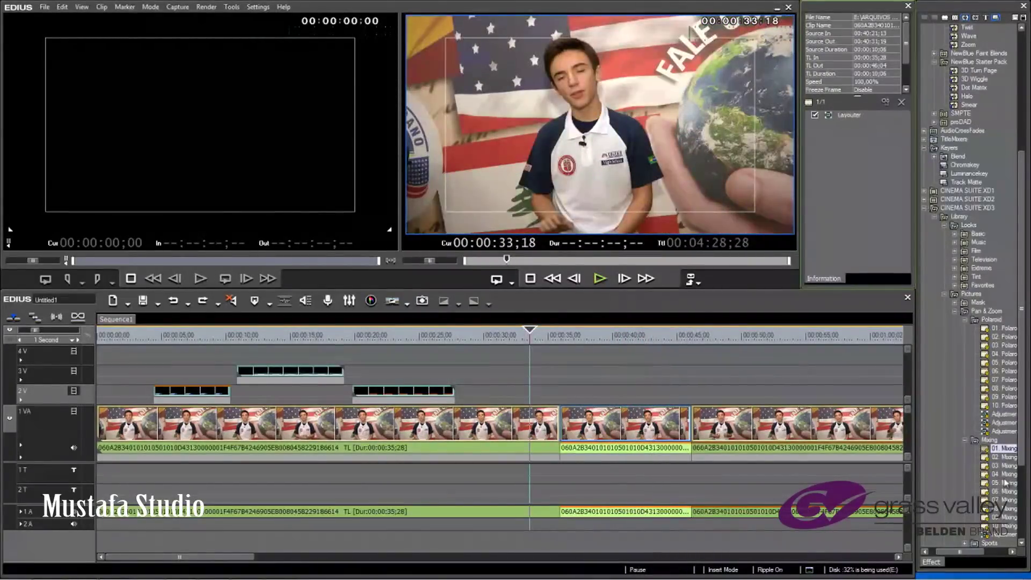
pyautogui.moveTo(1005, 482); pyautogui.dragTo(623, 424)
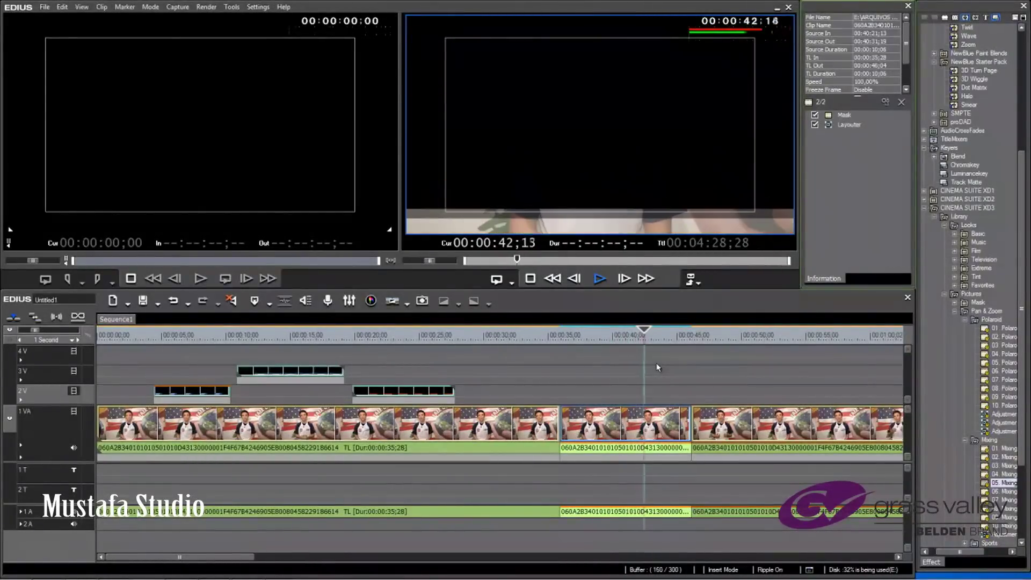
pyautogui.hotkey('ctrl', 'z')
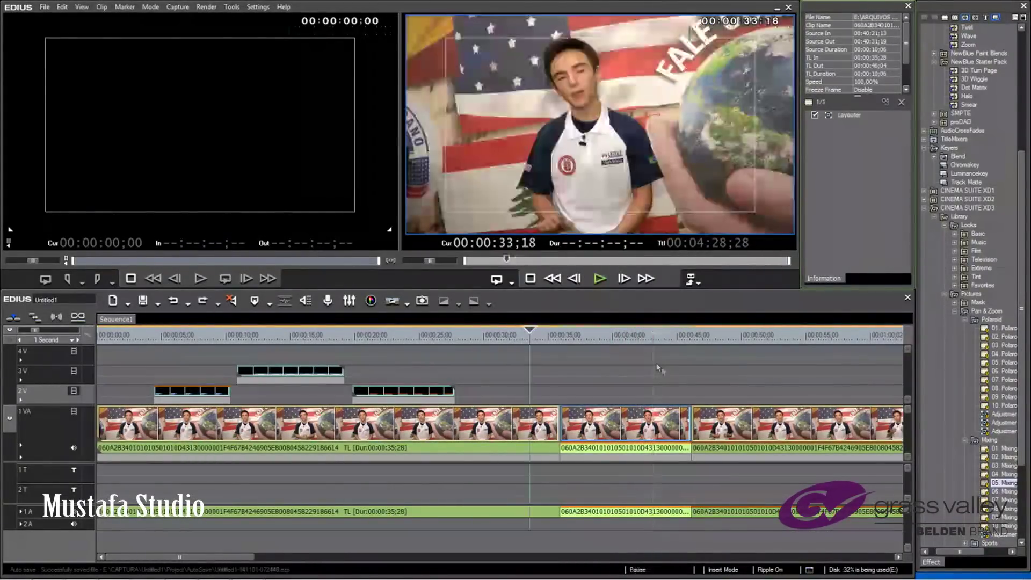
# Try the 03 Mixing preset on the middle interview clip, play through it, and undo the preset
pyautogui.moveTo(1003, 466); pyautogui.dragTo(626, 424)
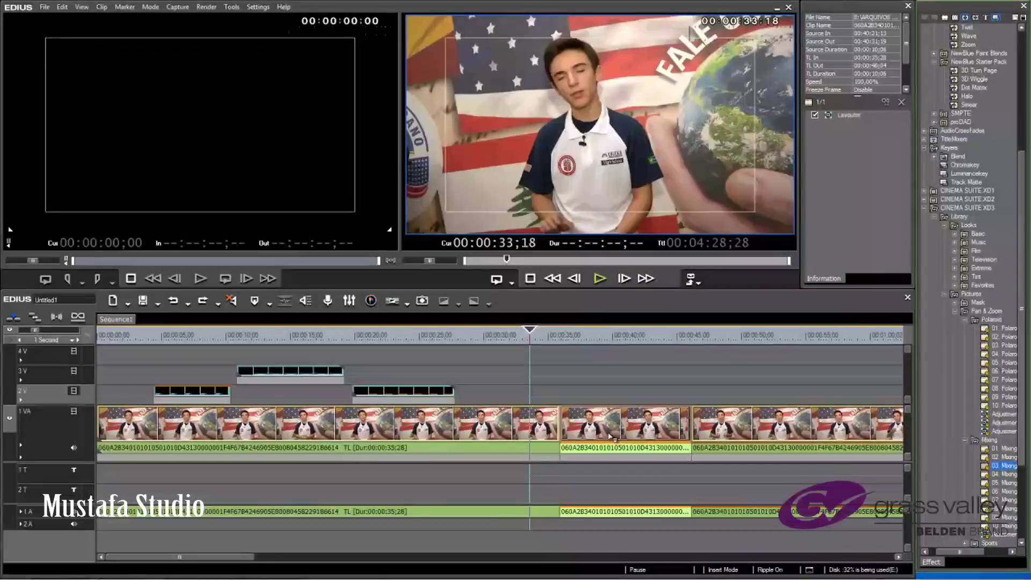
pyautogui.press('space')
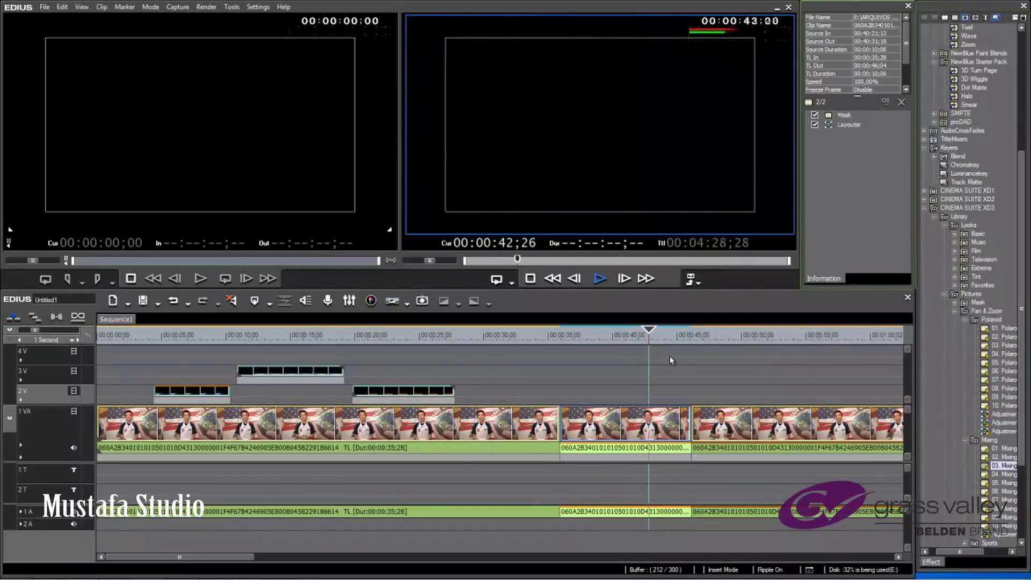
pyautogui.click(529, 336)
# Add the proDAD Vitascene Filter to the middle interview clip and open its settings
pyautogui.click(592, 336)
pyautogui.click(989, 19)
pyautogui.click(938, 62)
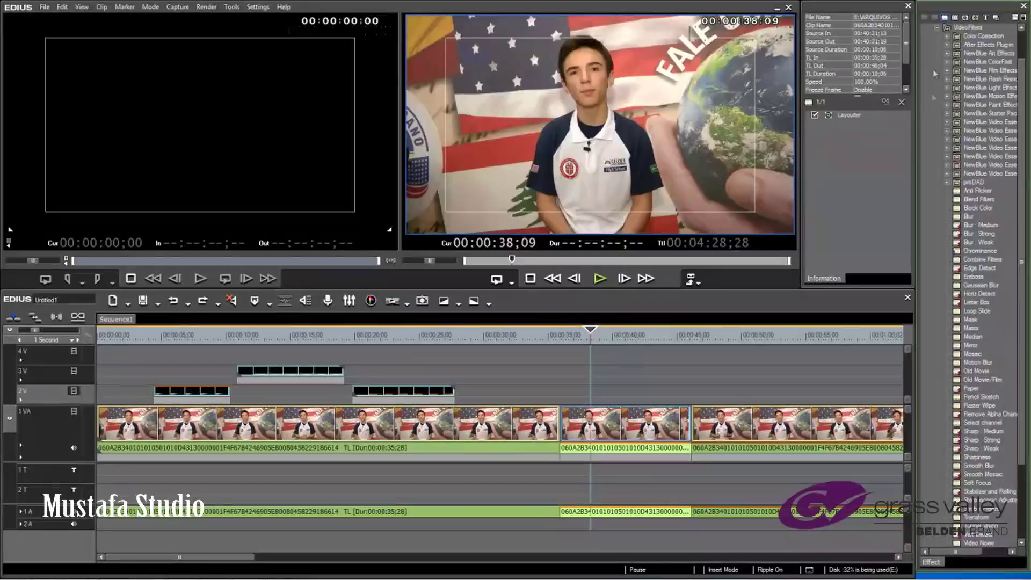
pyautogui.click(948, 182)
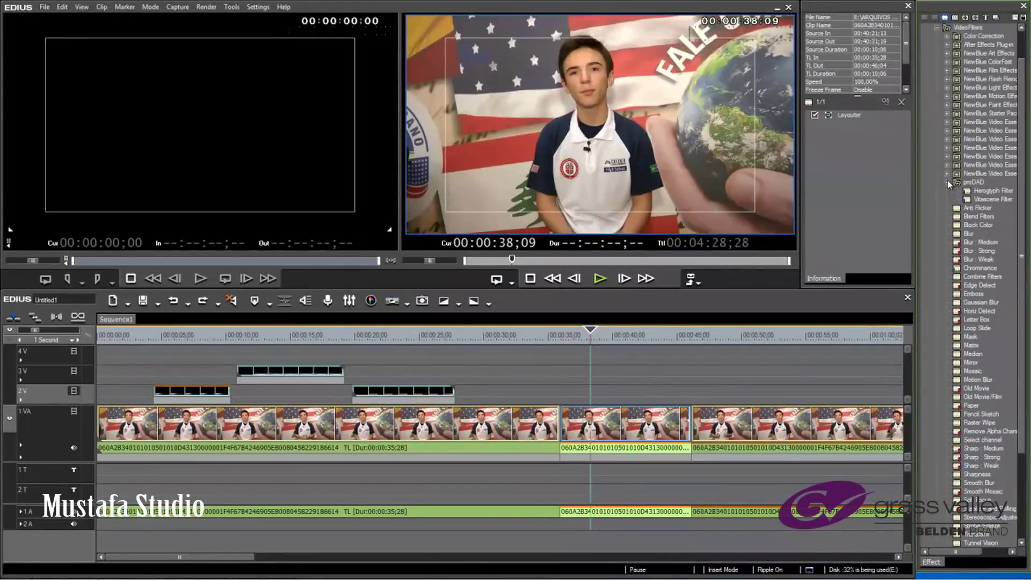
pyautogui.click(638, 415)
pyautogui.moveTo(830, 186); pyautogui.dragTo(843, 148)
pyautogui.doubleClick(844, 127)
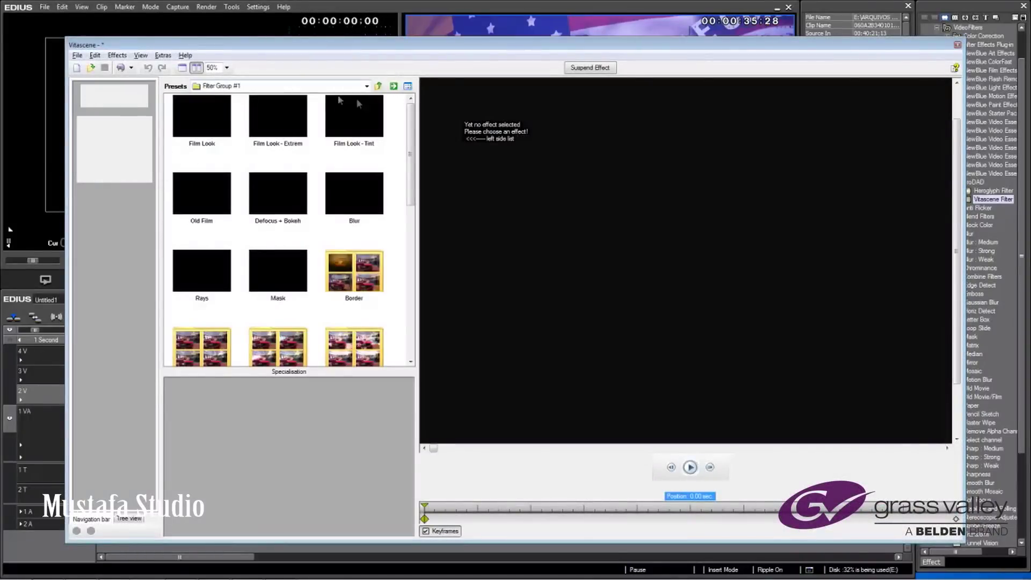
# Choose the Gray #384 preset from the Old Film group in Vitascene and apply it to the clip
pyautogui.click(367, 86)
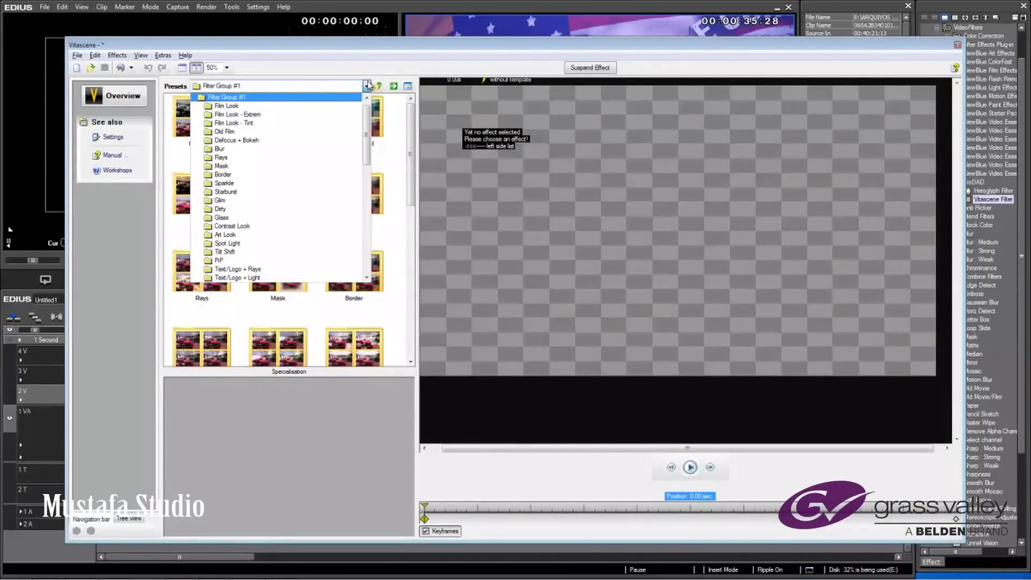
pyautogui.click(260, 132)
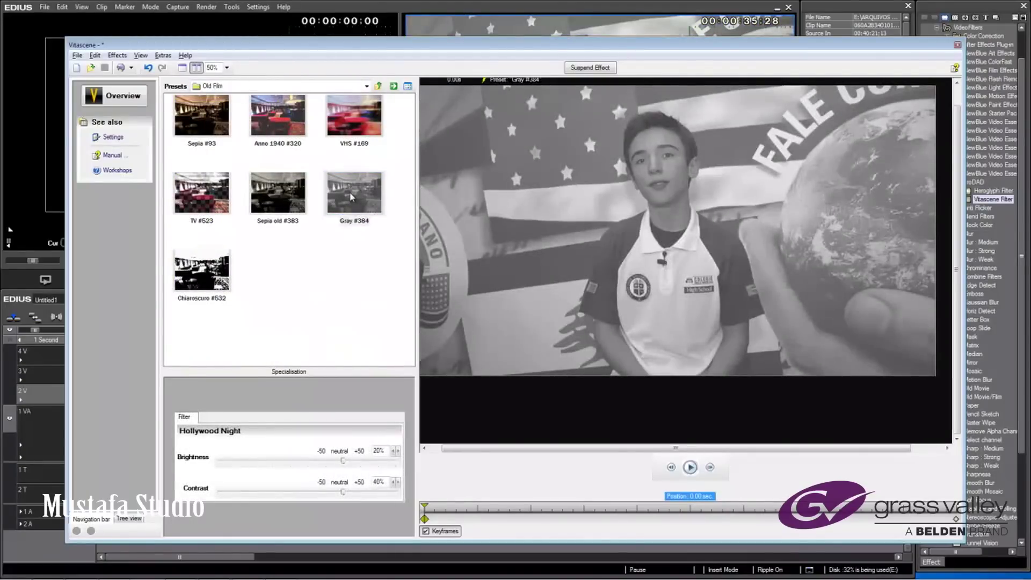
pyautogui.click(185, 55)
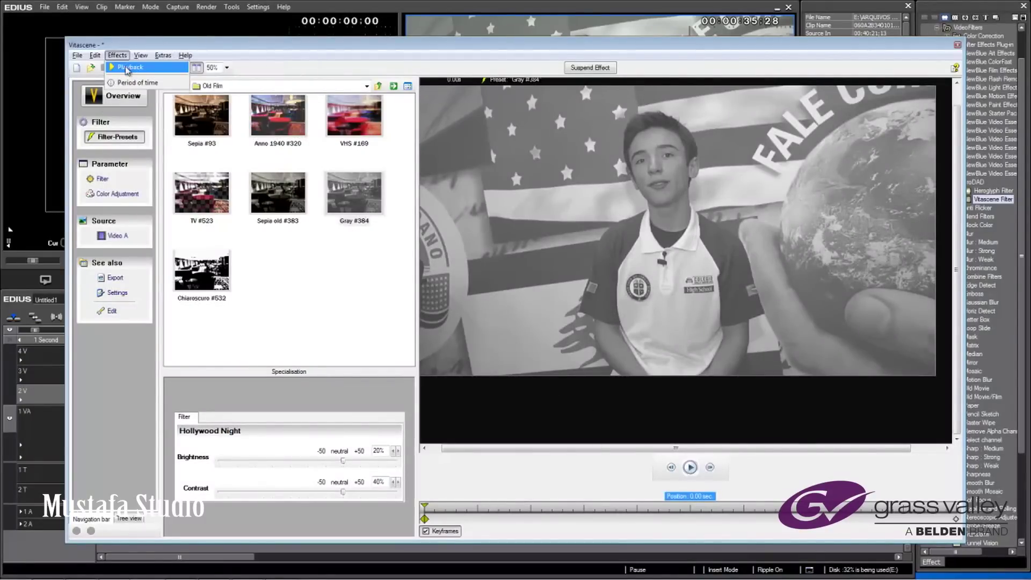
pyautogui.click(121, 68)
pyautogui.click(121, 69)
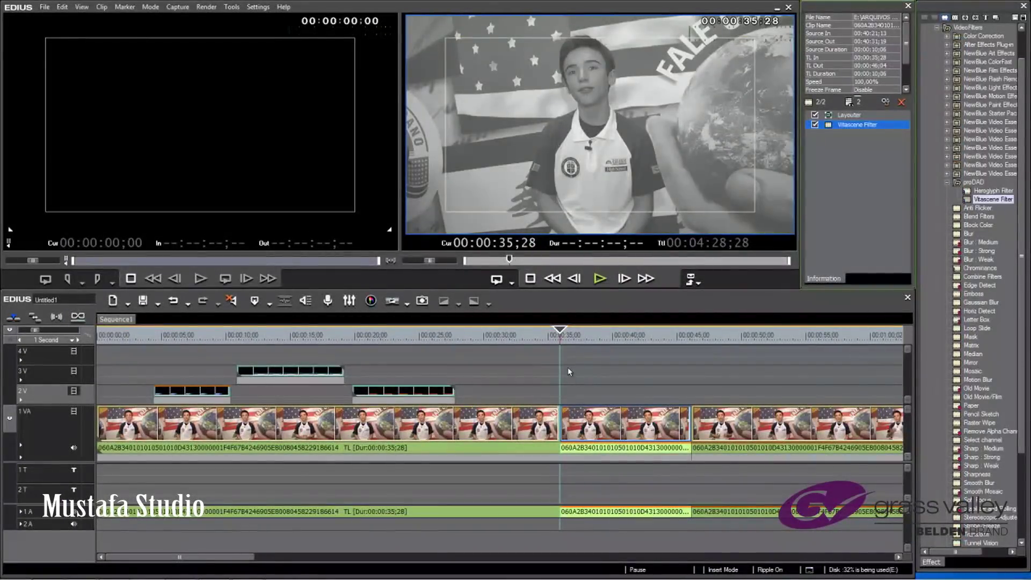
# Play the Vitascene look, compare the clip with the filter on and off, and delete the filter
pyautogui.press('space')
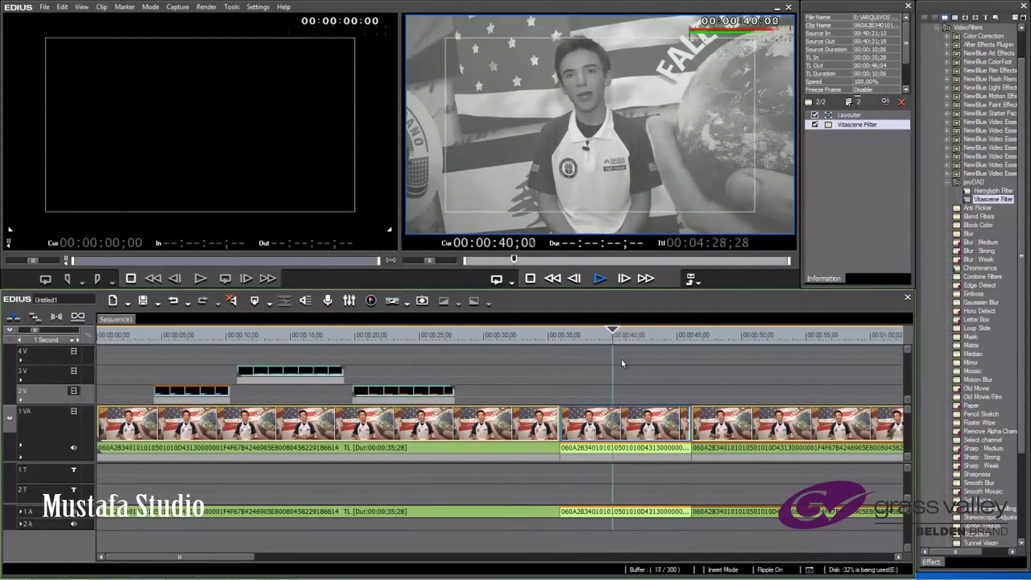
pyautogui.press('space')
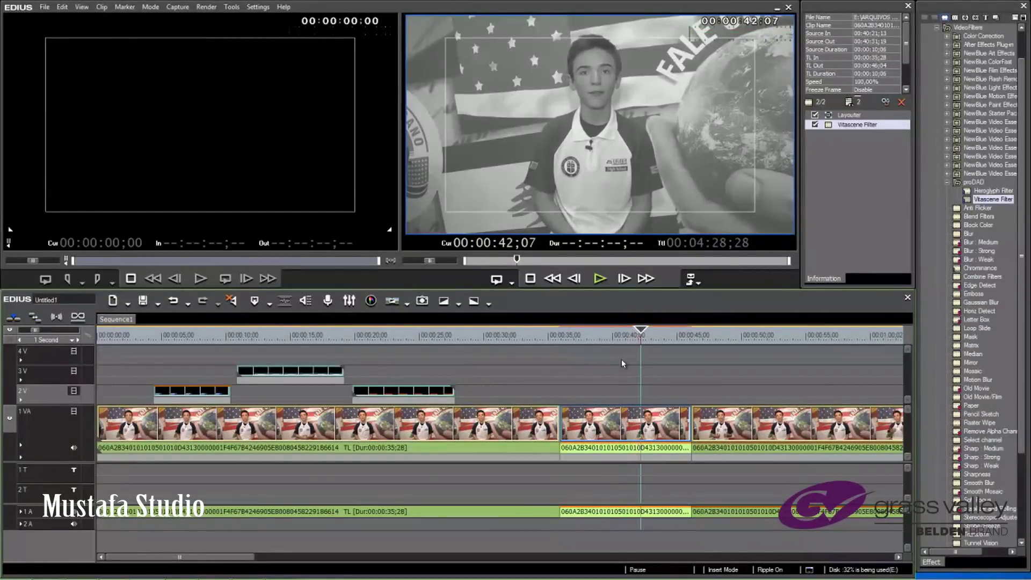
pyautogui.click(815, 124)
pyautogui.click(815, 125)
pyautogui.click(815, 124)
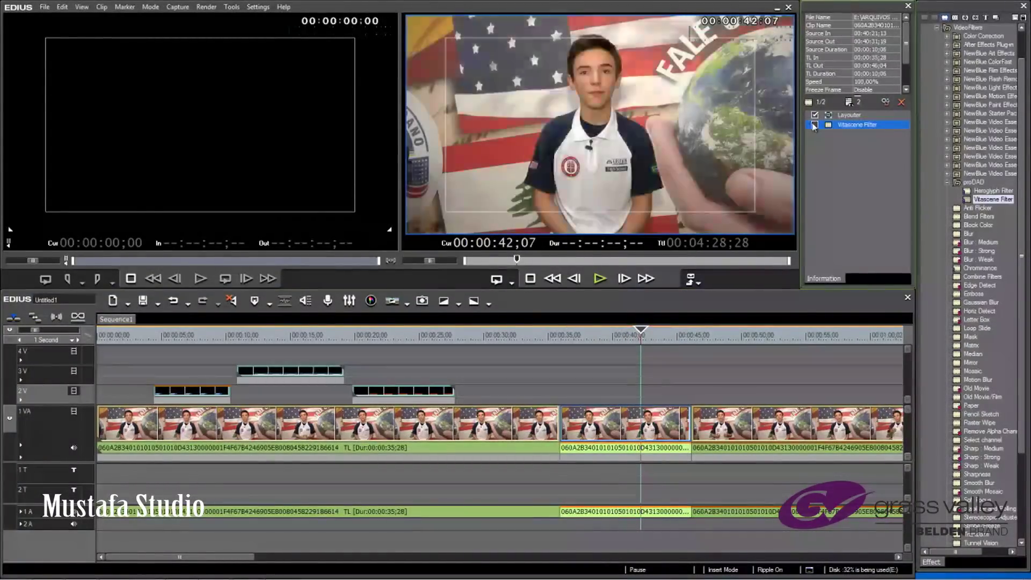
pyautogui.click(902, 102)
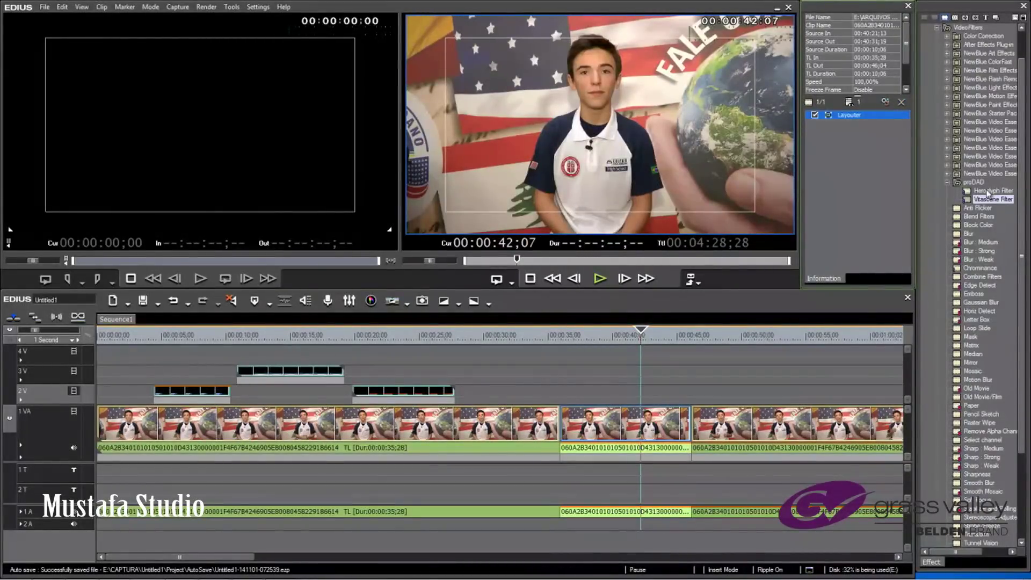
# Add the NewBlue Video Essentials Tile filter to the middle interview clip and preview it from 00:00:33;27
pyautogui.click(947, 173)
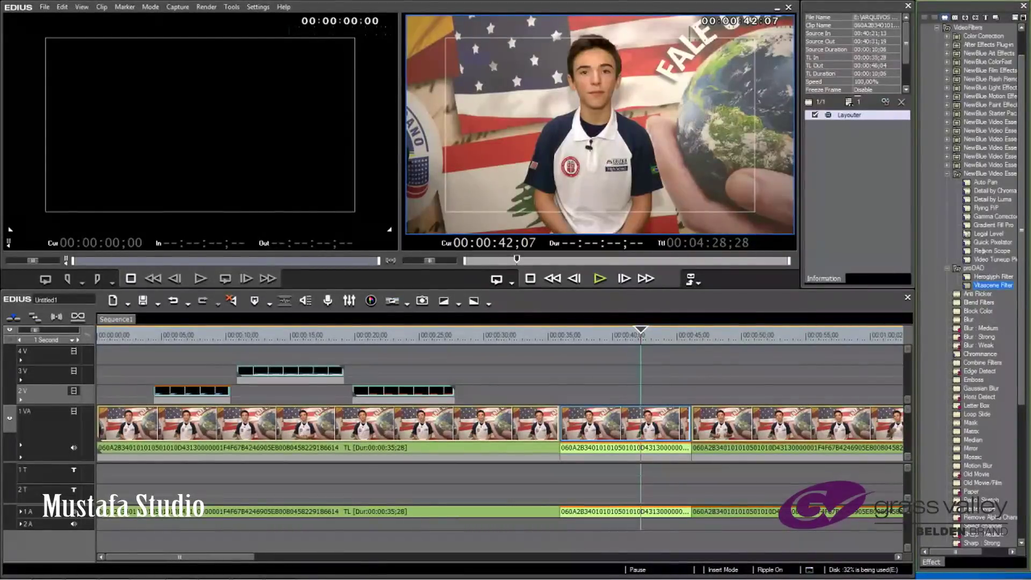
pyautogui.click(947, 165)
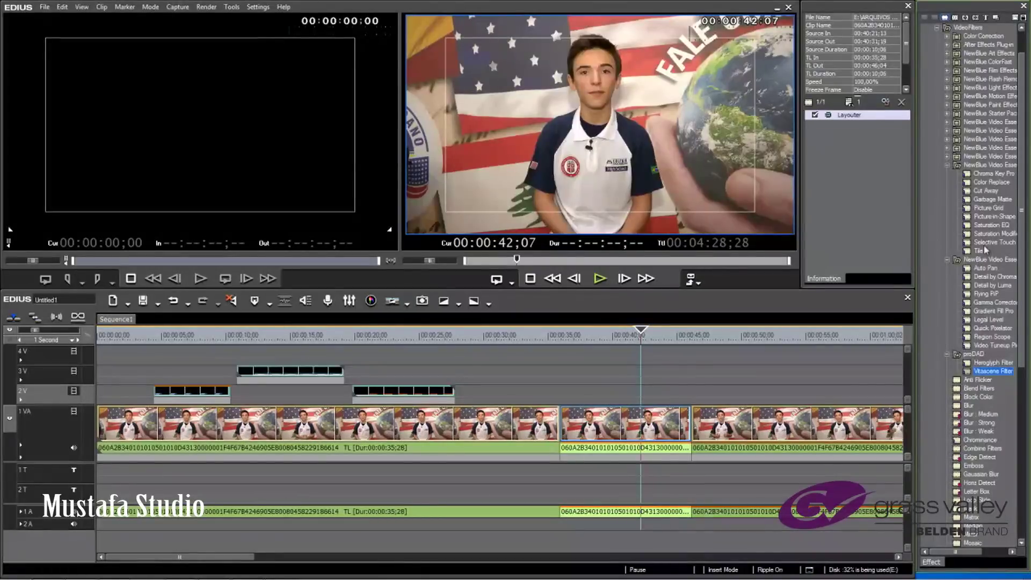
pyautogui.moveTo(979, 252); pyautogui.dragTo(639, 422)
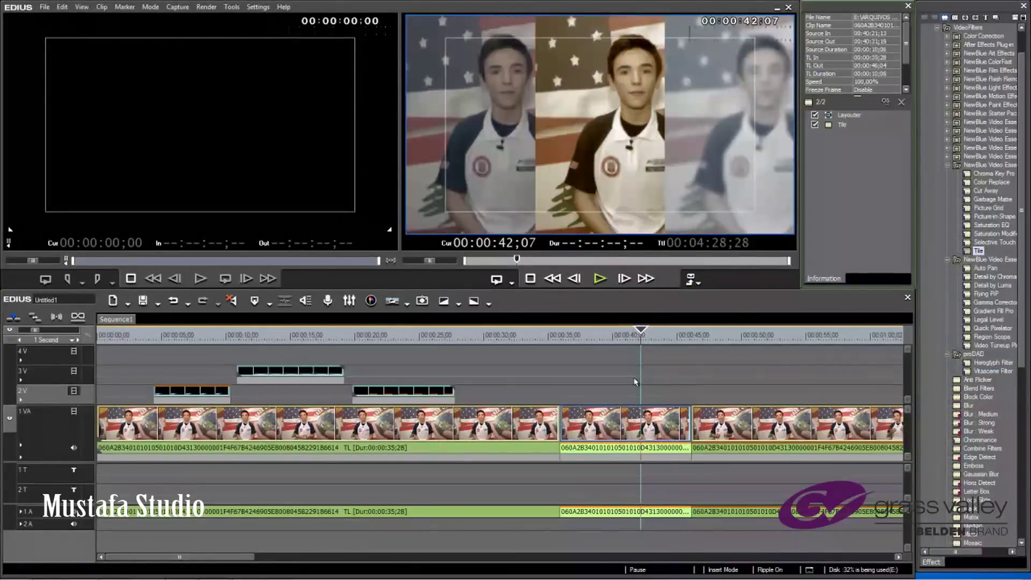
pyautogui.scroll(9, 645, 365)
pyautogui.scroll(-1, 645, 367)
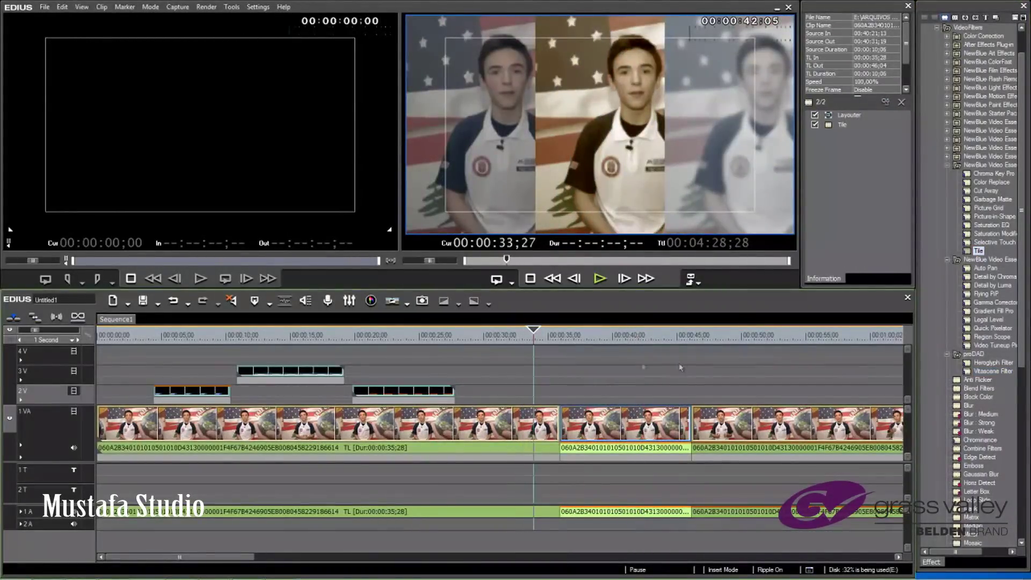
pyautogui.press('space')
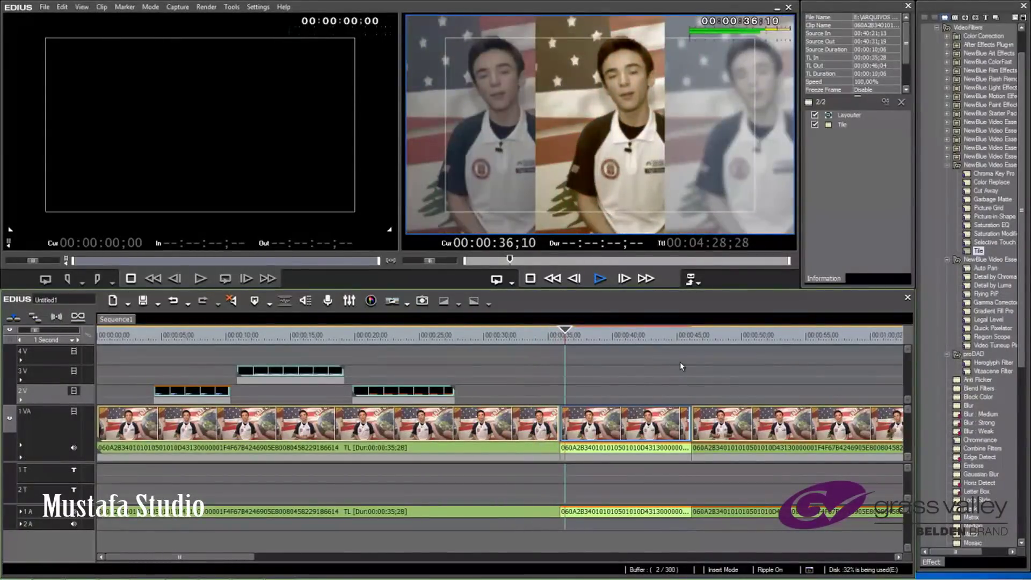
pyautogui.press('space')
# Set the Tile filter's preview resolution to 50% and turn off its keyframes
pyautogui.click(842, 124)
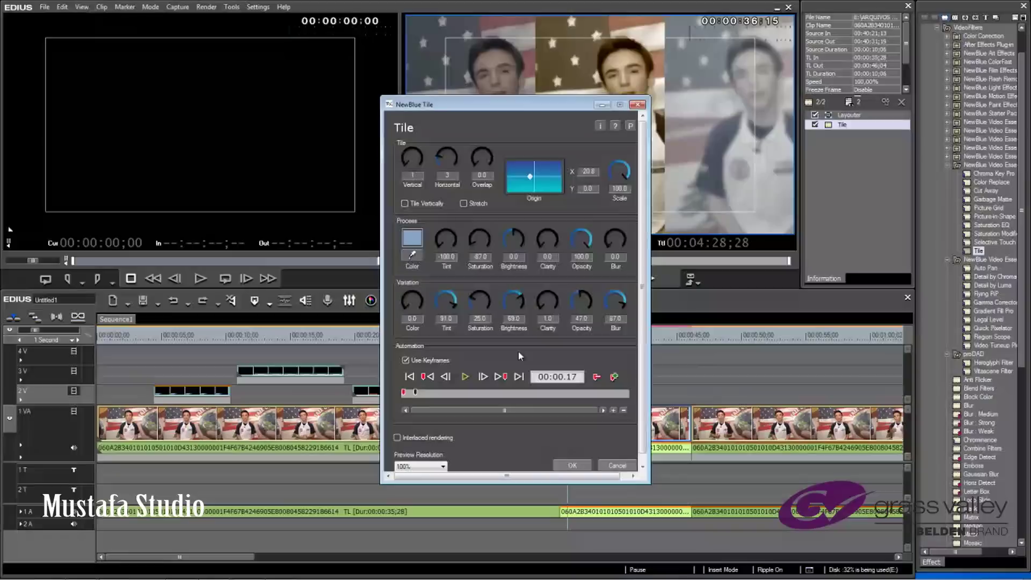
pyautogui.click(438, 466)
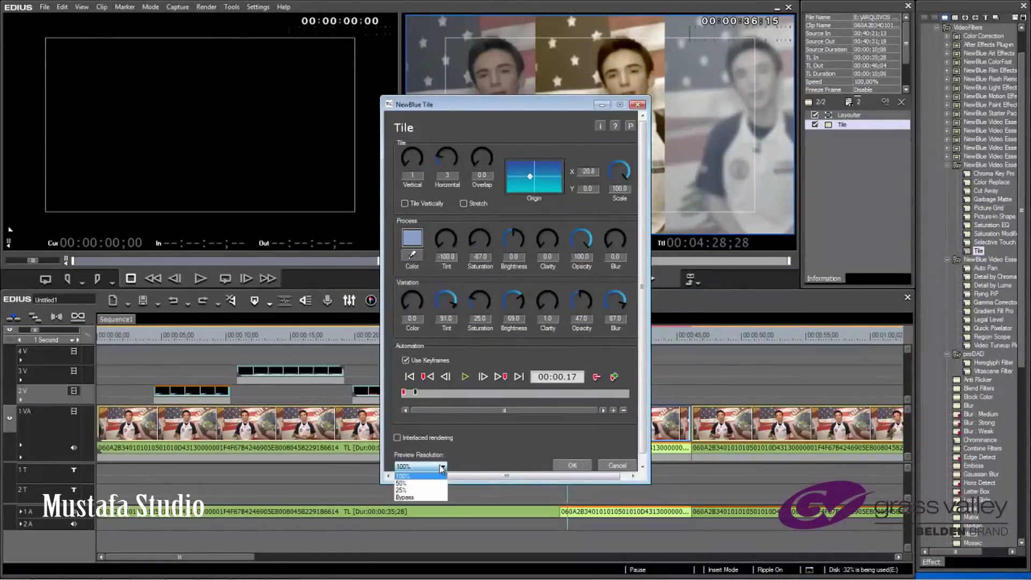
pyautogui.click(418, 483)
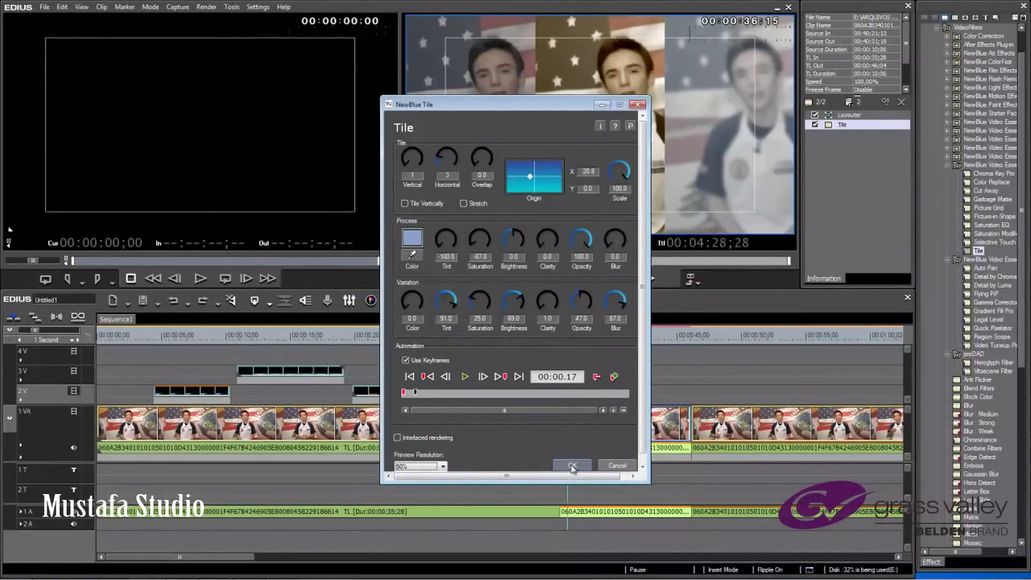
pyautogui.click(406, 361)
pyautogui.click(574, 466)
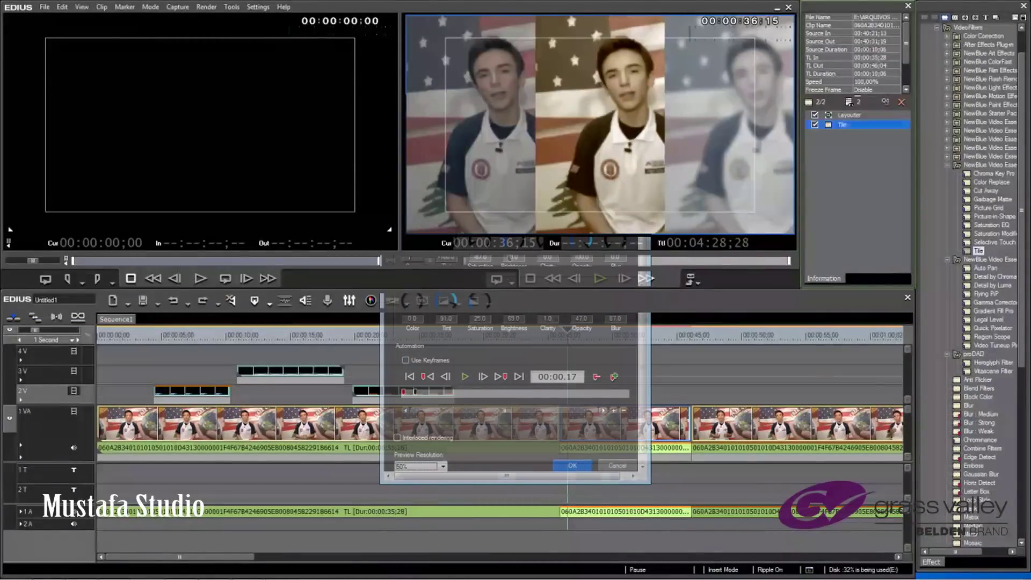
# Play the adjusted Tile effect from 00:00:34;18 and delete the filter from the clip
pyautogui.click(559, 334)
pyautogui.moveTo(558, 333); pyautogui.dragTo(542, 334)
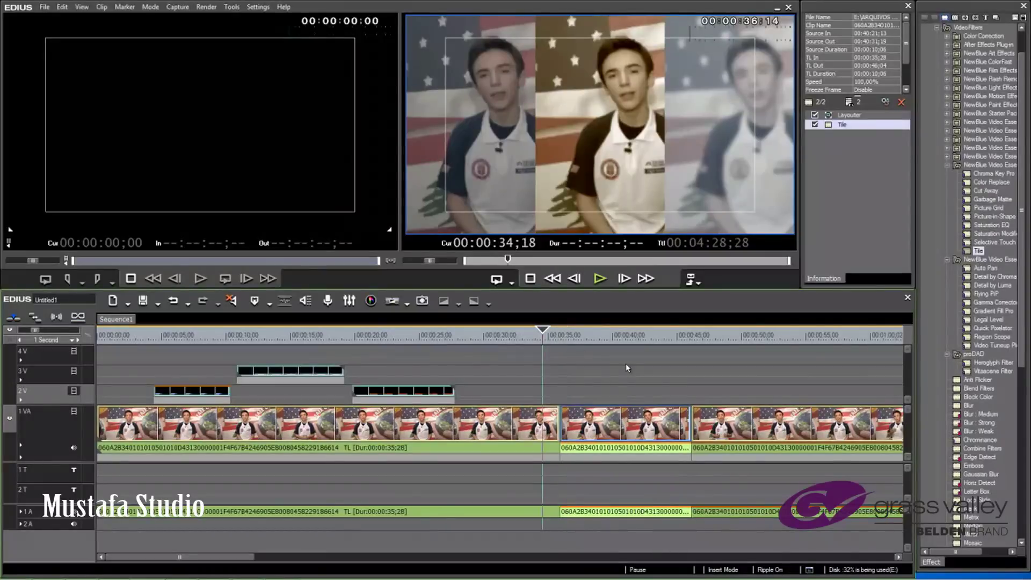
pyautogui.press('space')
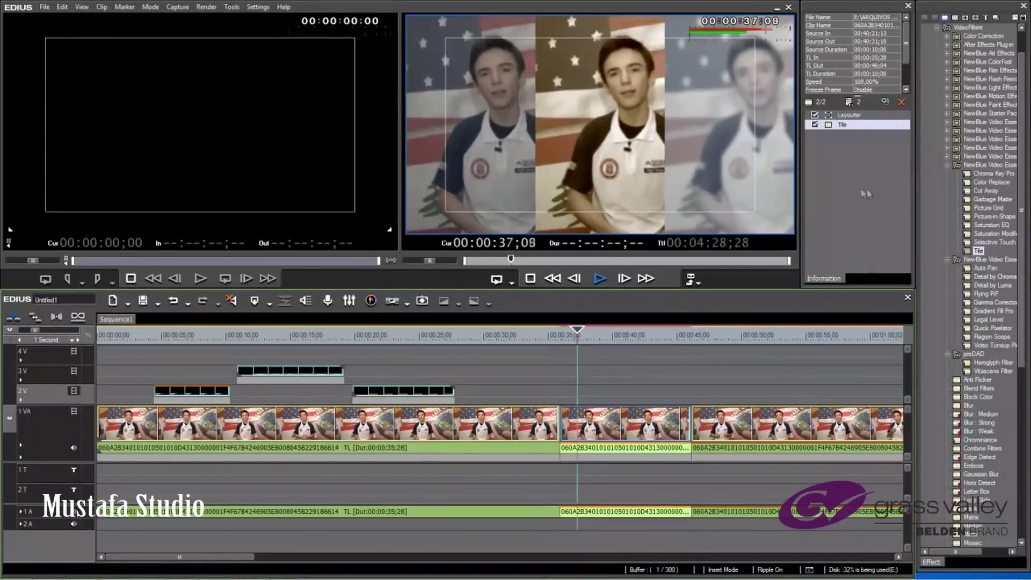
pyautogui.press('space')
pyautogui.click(901, 102)
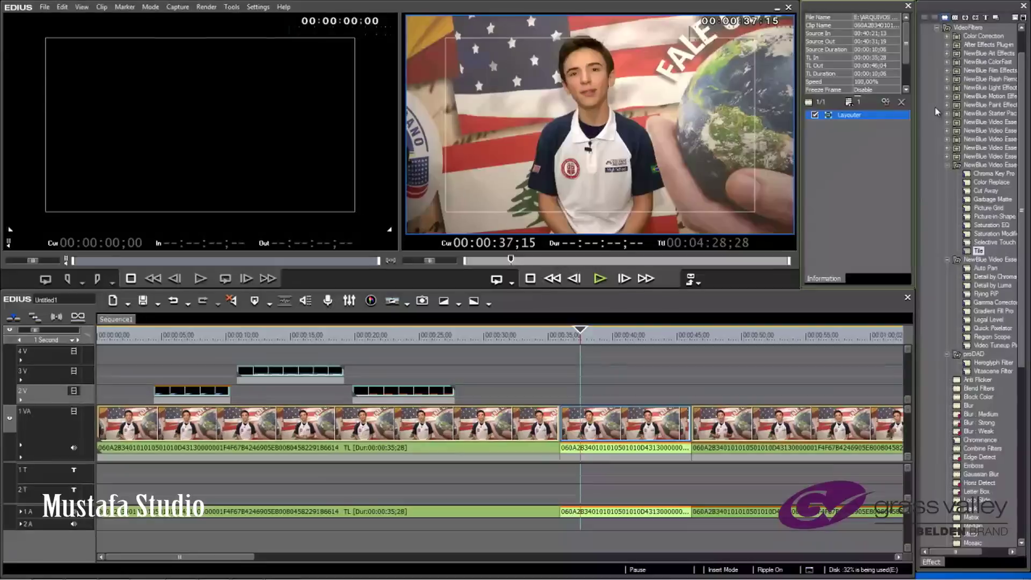
# Add the AutoPaint filter from the After Effects Plug-in Sapphire Stylize group to the middle interview clip and play it
pyautogui.scroll(2, 1026, 68)
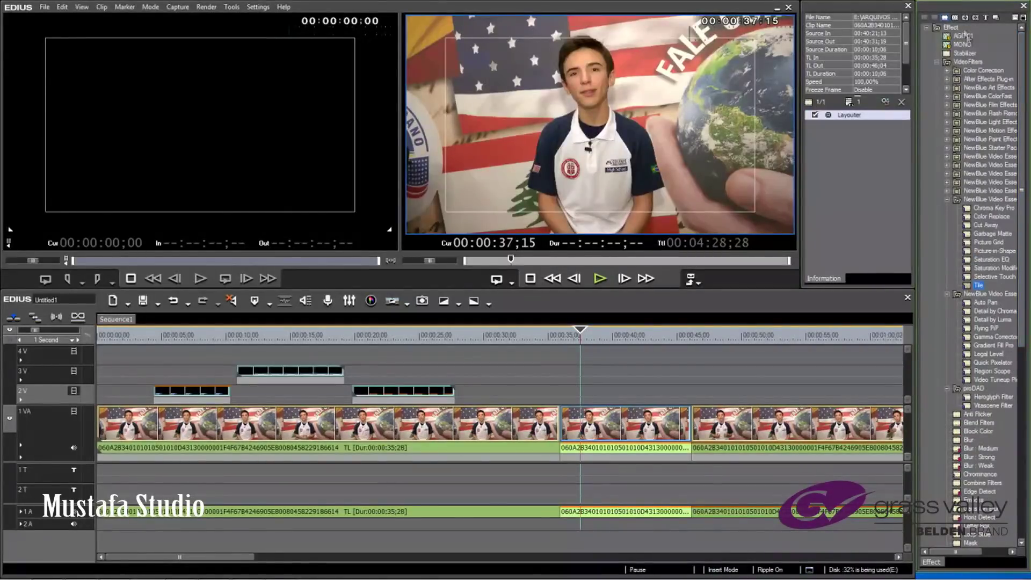
pyautogui.click(996, 18)
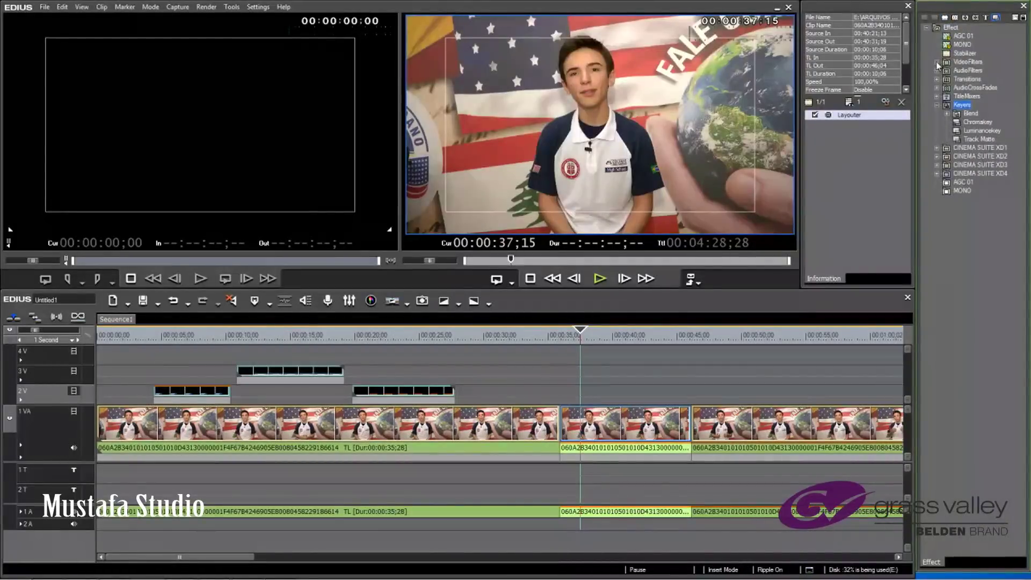
pyautogui.scroll(-2, 939, 65)
pyautogui.click(948, 45)
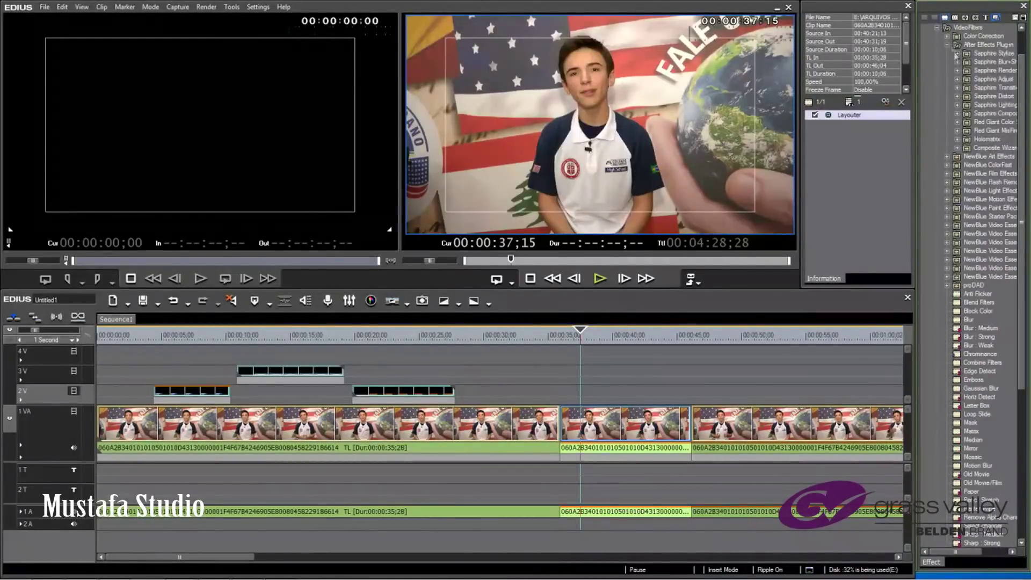
pyautogui.click(957, 54)
pyautogui.moveTo(990, 63)
pyautogui.mouseDown()
pyautogui.moveTo(636, 344)
pyautogui.moveTo(633, 424)
pyautogui.mouseUp()
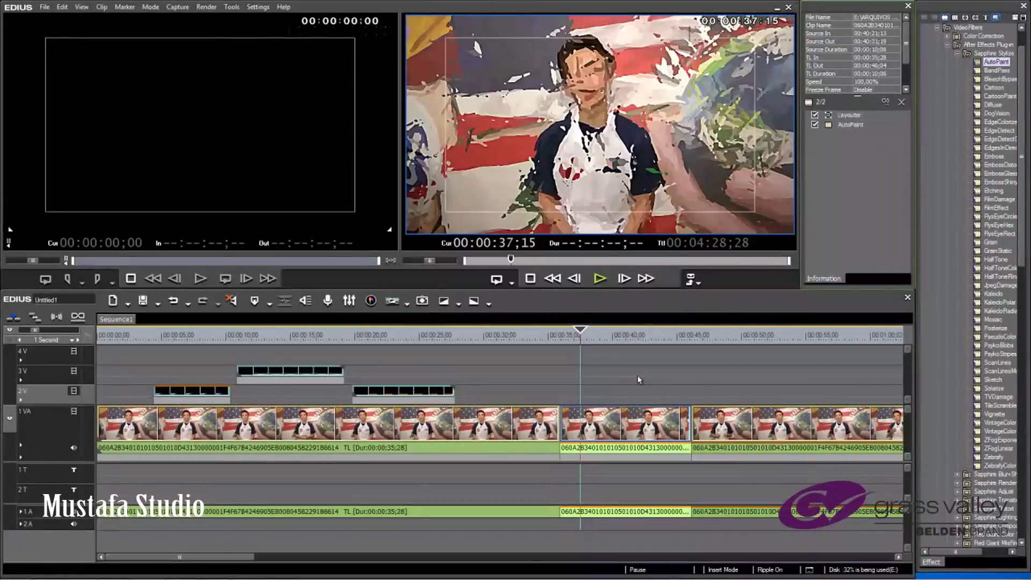
pyautogui.press('space')
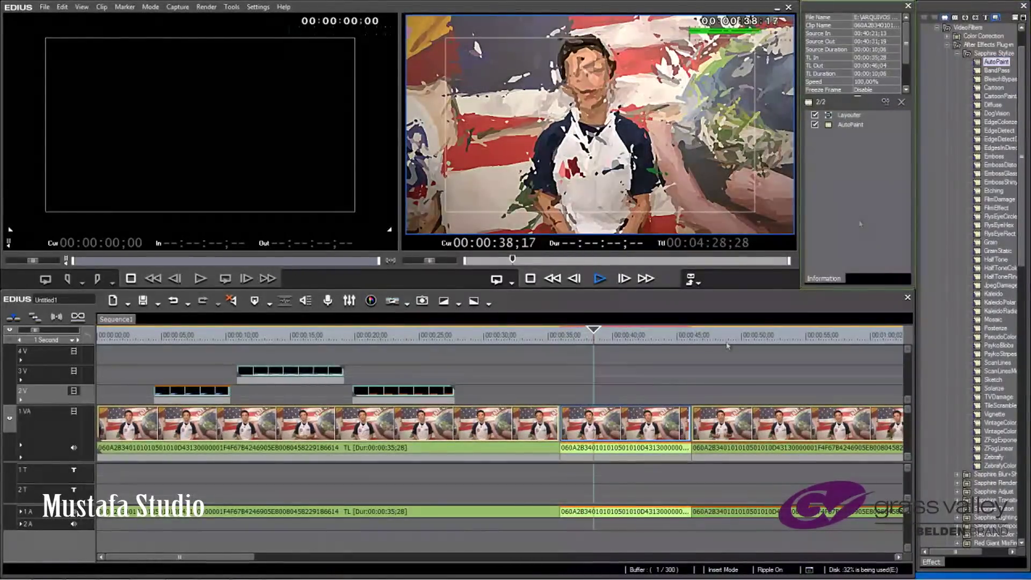
# Set AutoPaint's Frequency to 138.40% and Stroke Length to 5.94%, and delete the filter after previewing it
pyautogui.doubleClick(851, 125)
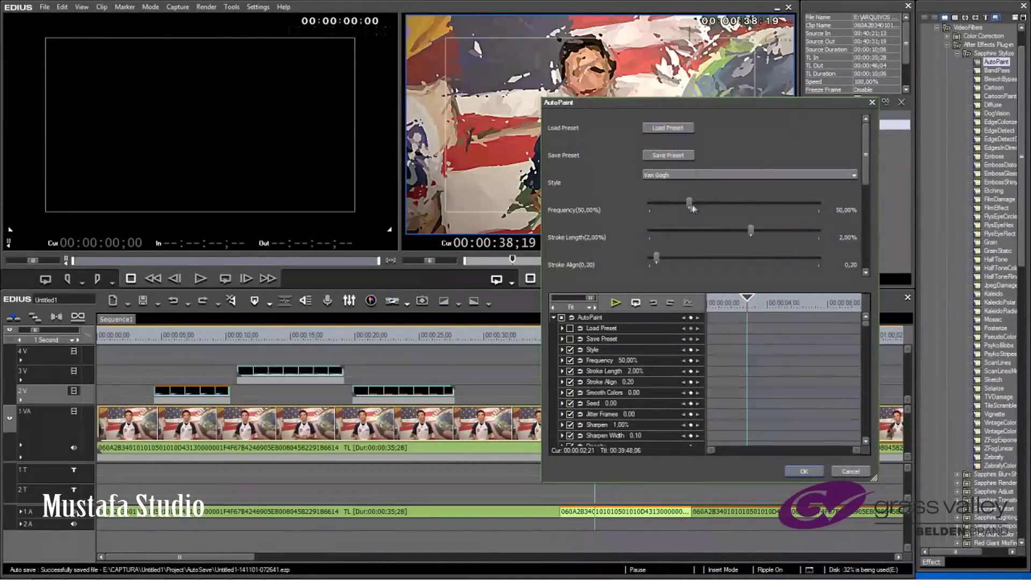
pyautogui.moveTo(680, 103); pyautogui.dragTo(798, 84)
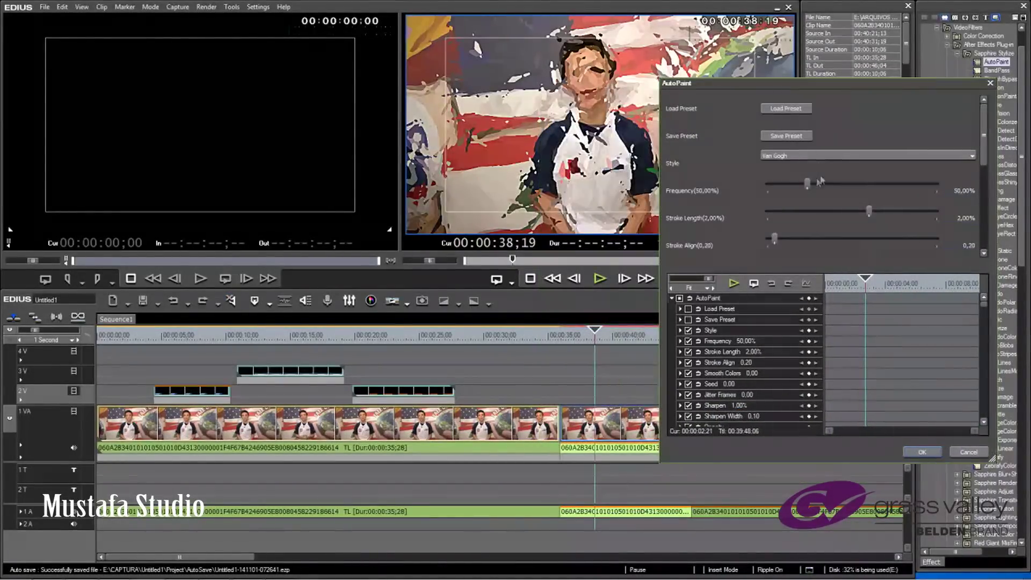
pyautogui.moveTo(808, 186)
pyautogui.mouseDown()
pyautogui.moveTo(886, 187)
pyautogui.moveTo(892, 214)
pyautogui.moveTo(904, 214)
pyautogui.mouseUp()
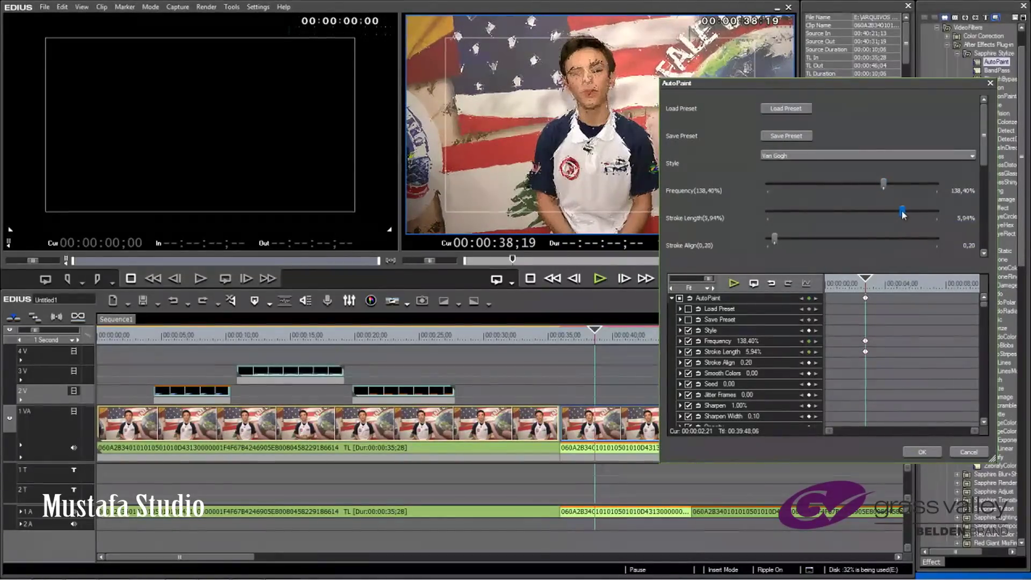
pyautogui.click(922, 452)
pyautogui.press('space')
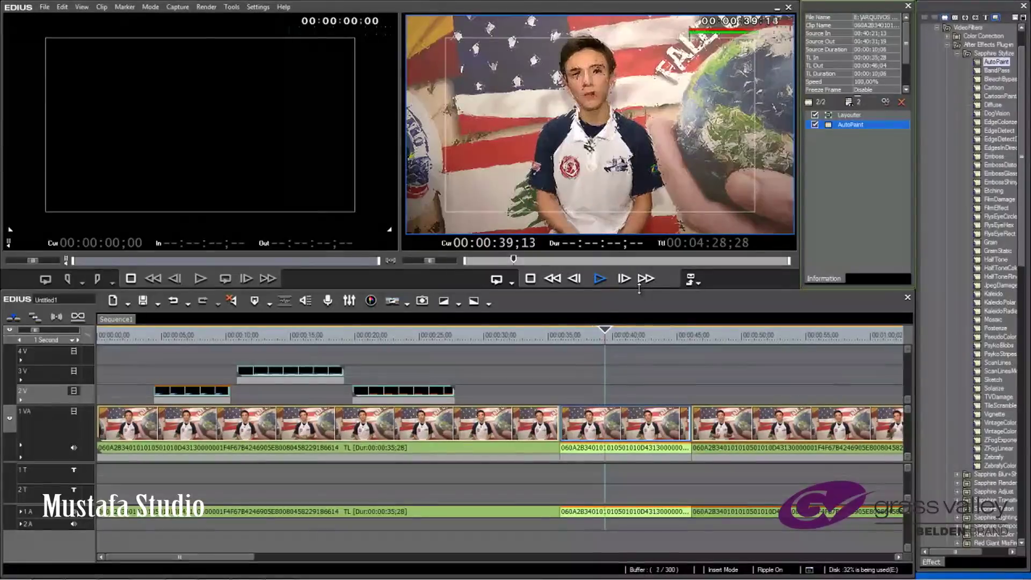
pyautogui.press('Delete')
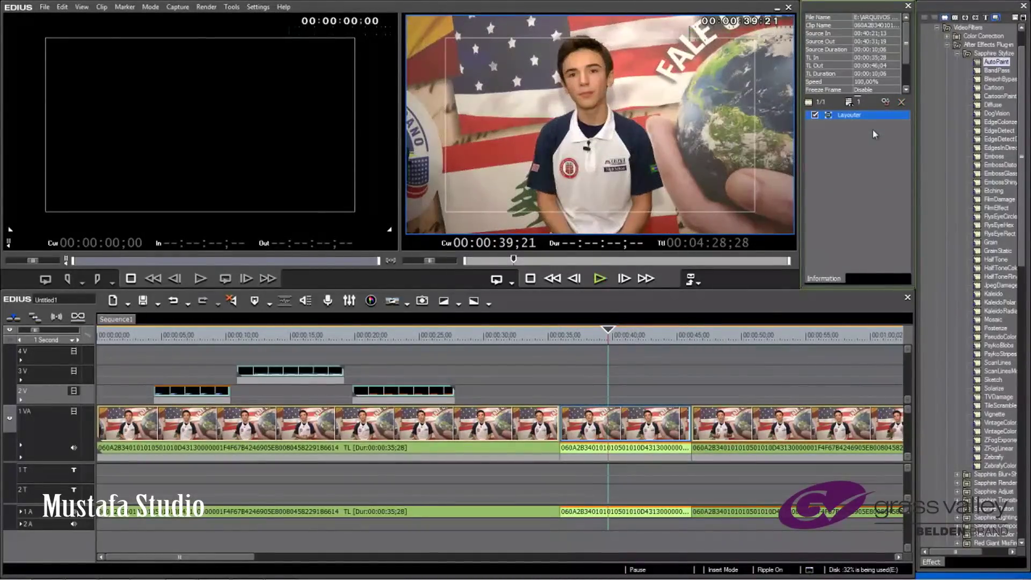
# Add the DogVision filter from the Sapphire Stylize group to the middle interview clip and set its Channels to Cyan-Red
pyautogui.click(971, 126)
pyautogui.moveTo(998, 114); pyautogui.dragTo(600, 414)
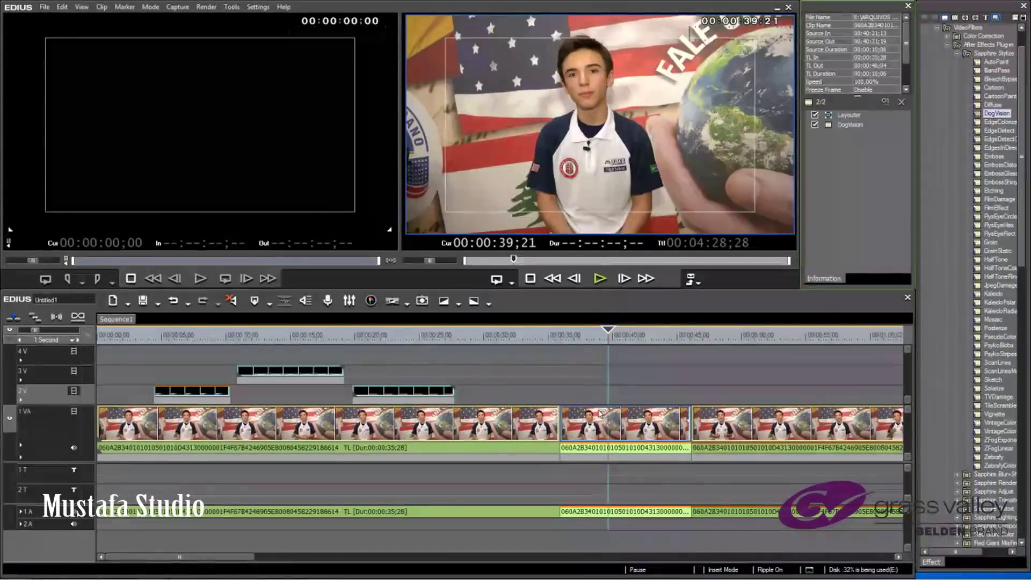
pyautogui.doubleClick(840, 126)
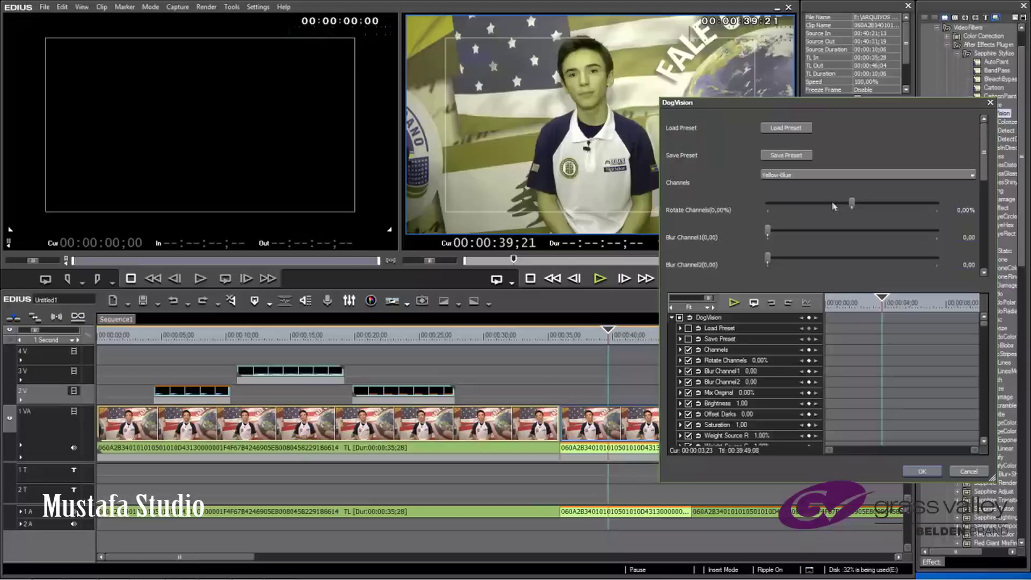
pyautogui.click(817, 176)
pyautogui.click(792, 194)
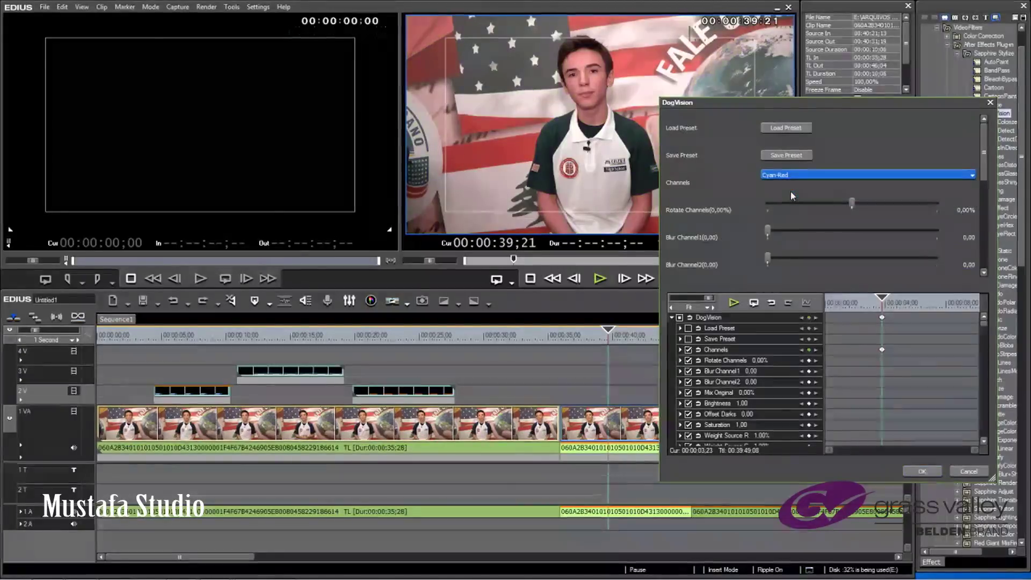
# Set DogVision's Blur Channel1 to 554.67 and Blur Channel2 to 576.00, and delete the filter after previewing it
pyautogui.moveTo(771, 233); pyautogui.dragTo(866, 232)
pyautogui.moveTo(771, 263); pyautogui.dragTo(866, 262)
pyautogui.click(932, 476)
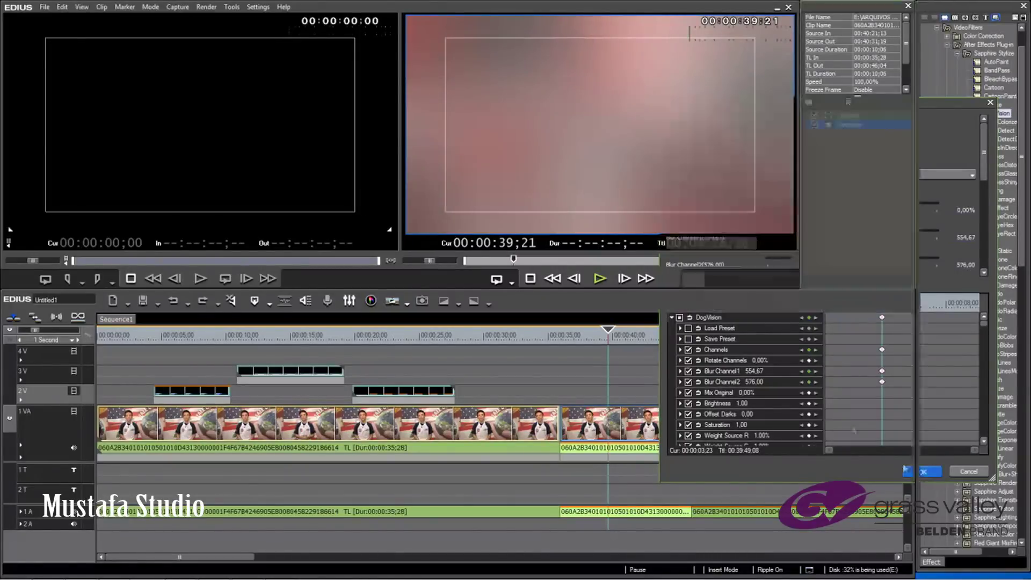
pyautogui.press('space')
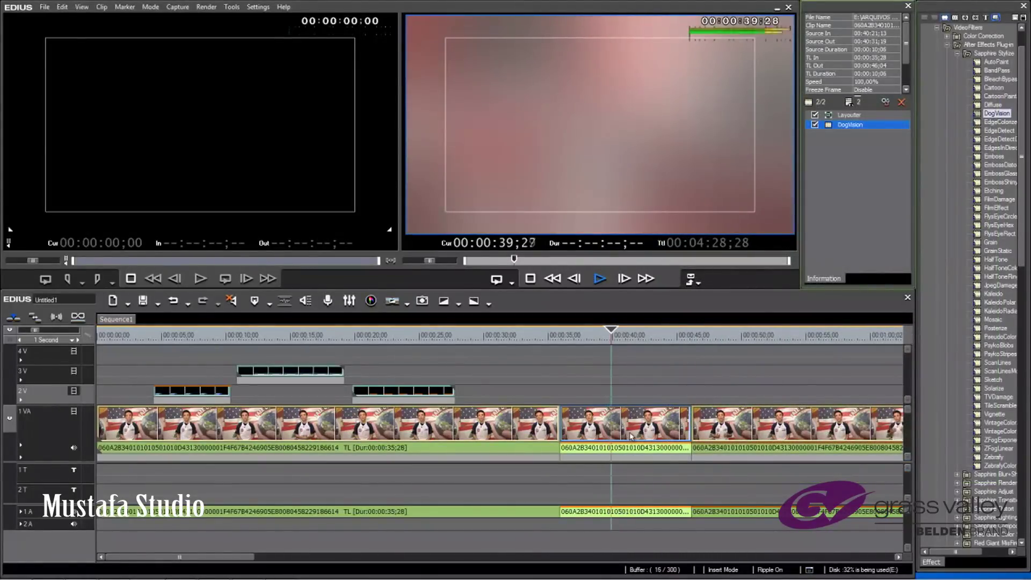
pyautogui.click(901, 103)
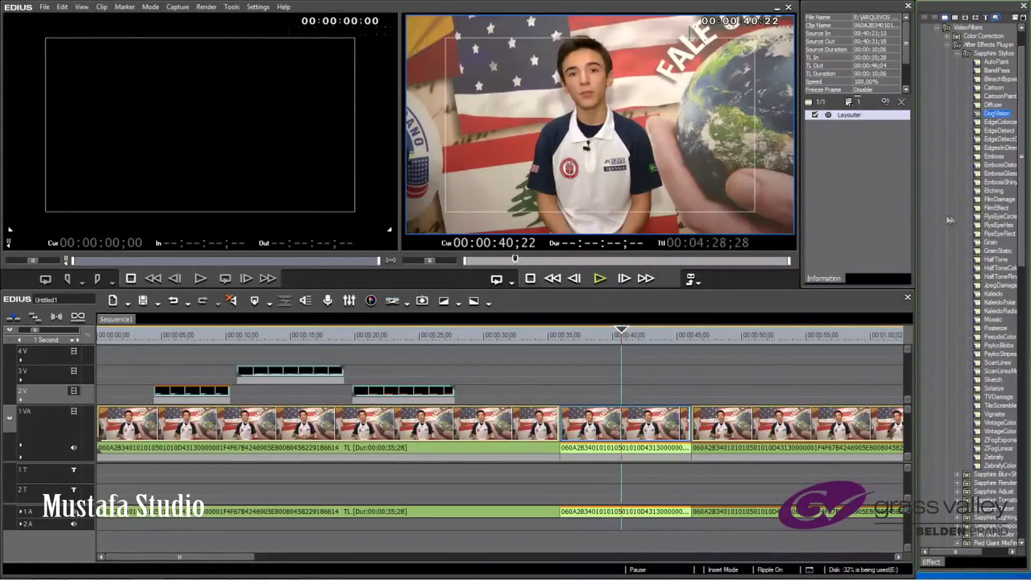
# Add the FlysEyeCircles filter to the middle interview clip and delete it after previewing the effect
pyautogui.moveTo(1001, 216); pyautogui.dragTo(589, 425)
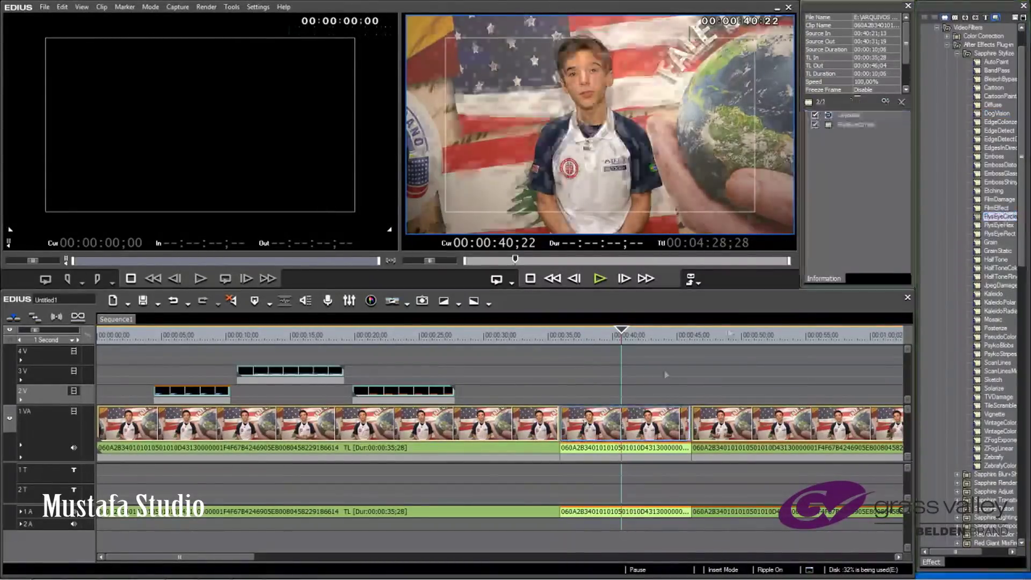
pyautogui.press('space')
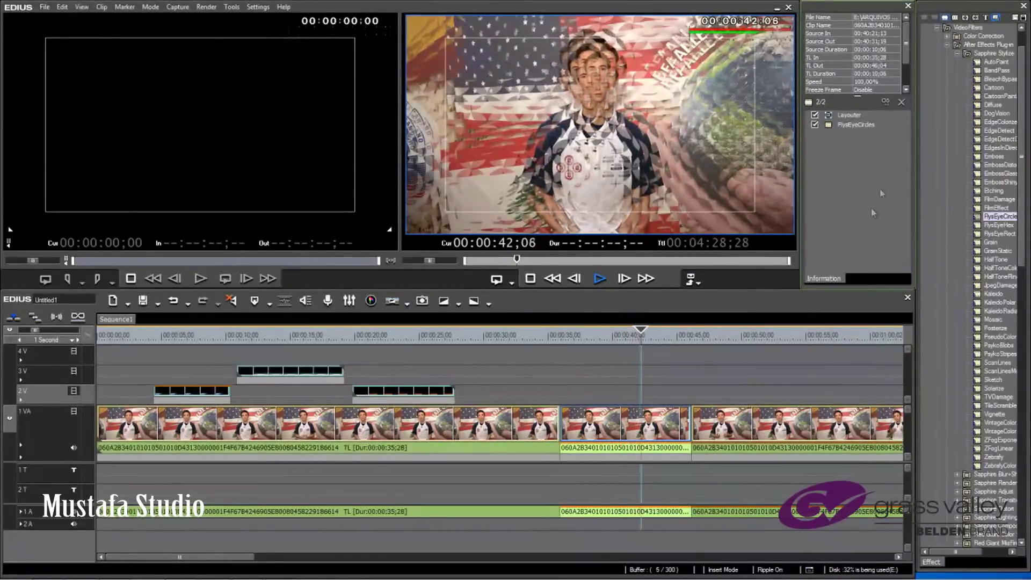
pyautogui.click(817, 125)
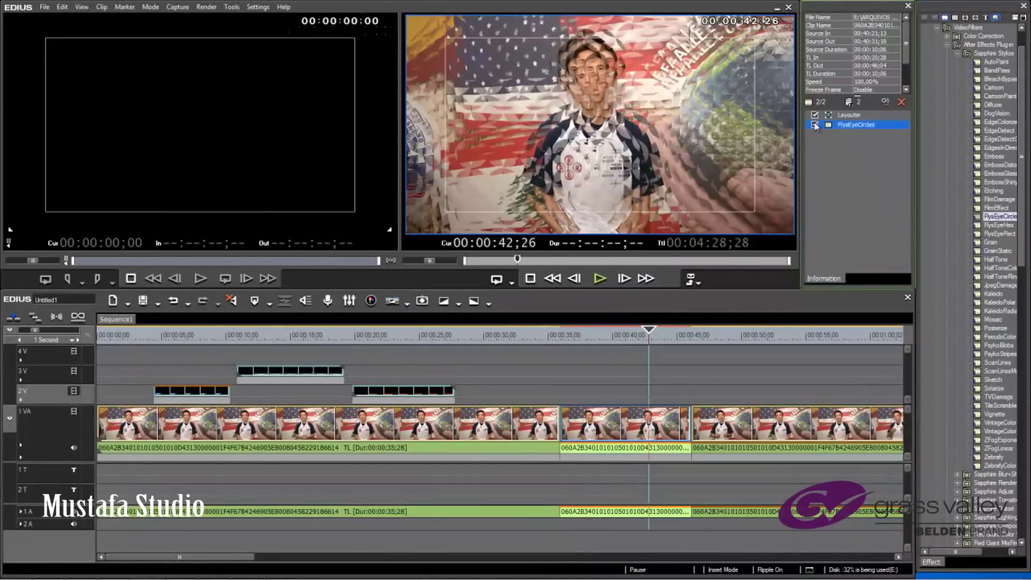
pyautogui.click(901, 103)
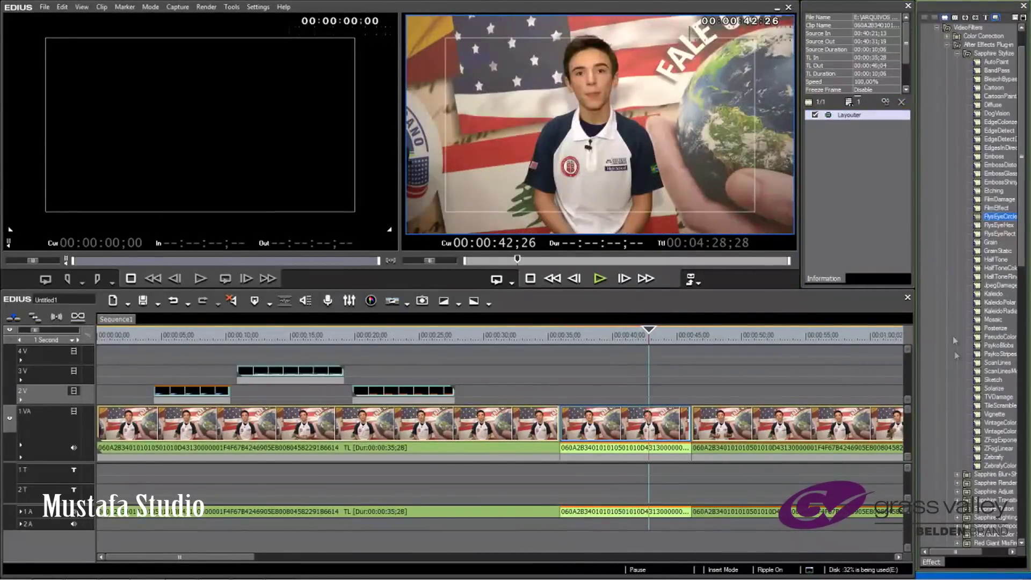
# Add the Sapphire Stylize Vignette filter to the middle interview clip with Squareness 0.41 and Radius 0.91
pyautogui.moveTo(995, 414); pyautogui.dragTo(616, 404)
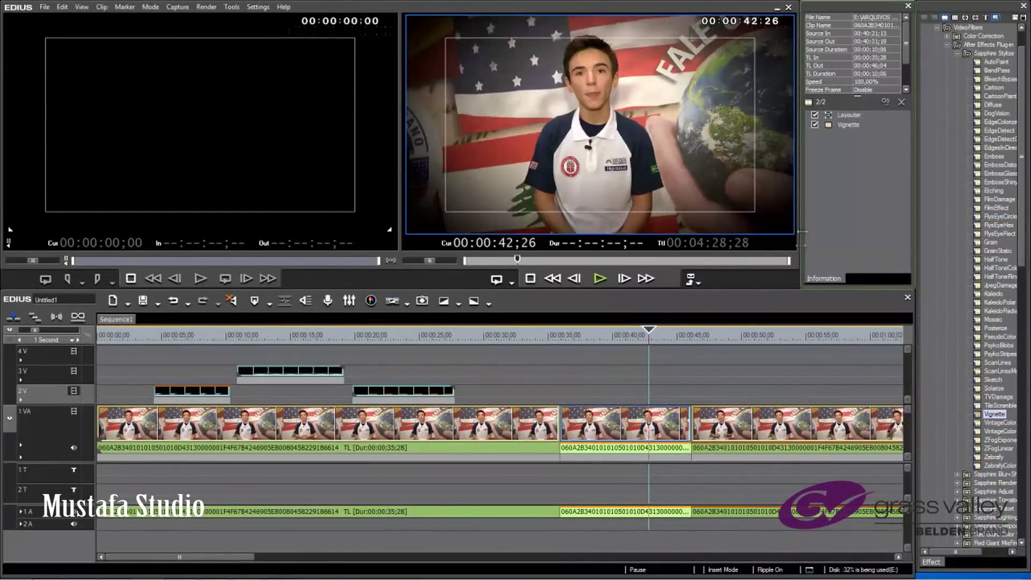
pyautogui.doubleClick(845, 126)
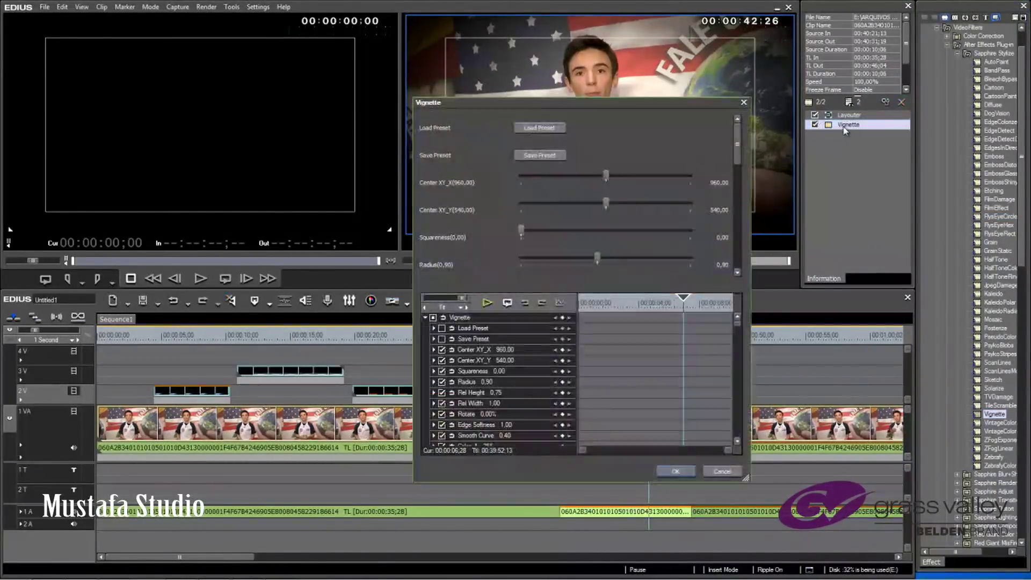
pyautogui.moveTo(521, 232)
pyautogui.mouseDown()
pyautogui.moveTo(587, 231)
pyautogui.moveTo(539, 231)
pyautogui.mouseUp()
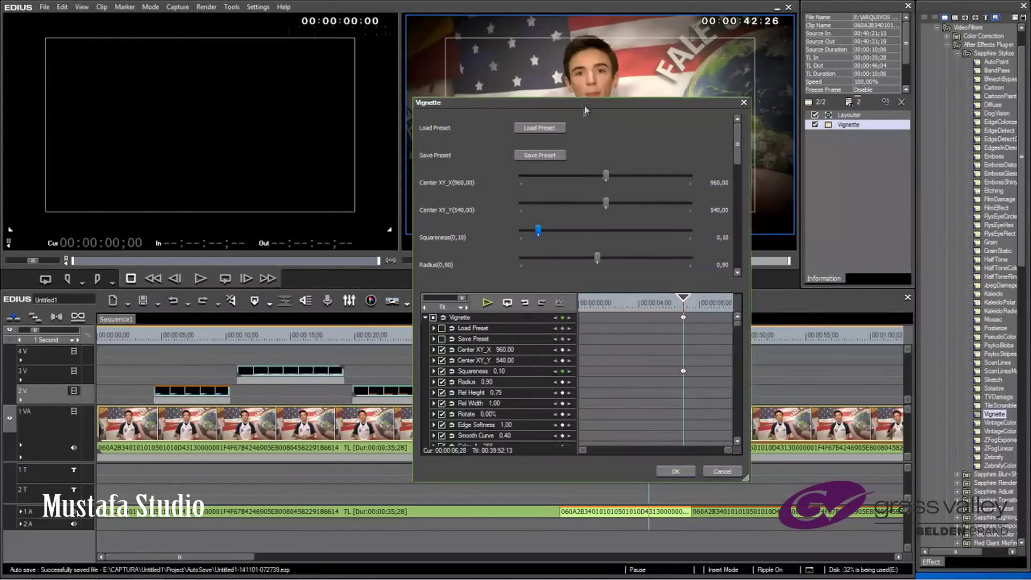
pyautogui.moveTo(586, 102); pyautogui.dragTo(776, 118)
pyautogui.moveTo(729, 249); pyautogui.dragTo(787, 274)
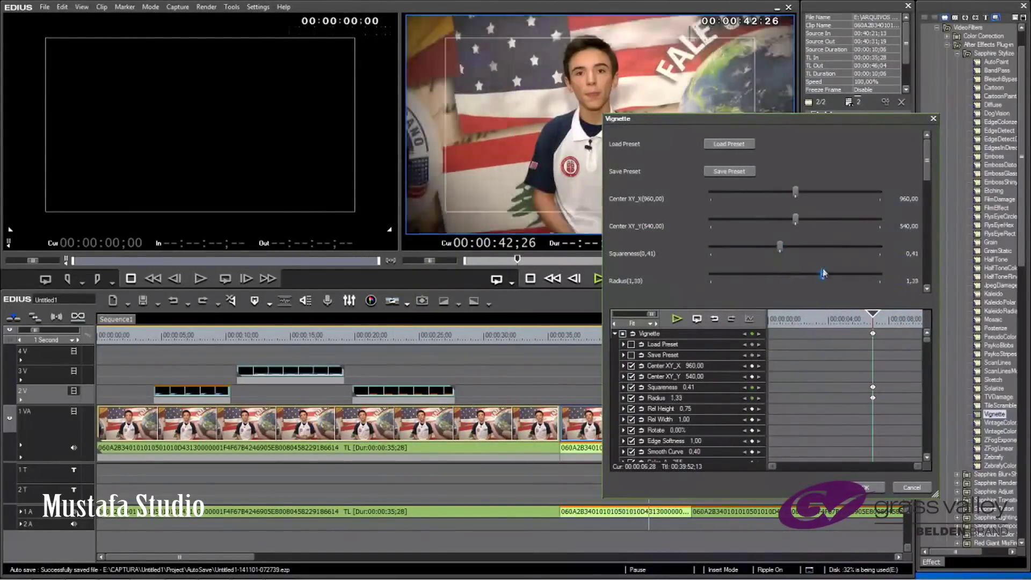
pyautogui.click(866, 487)
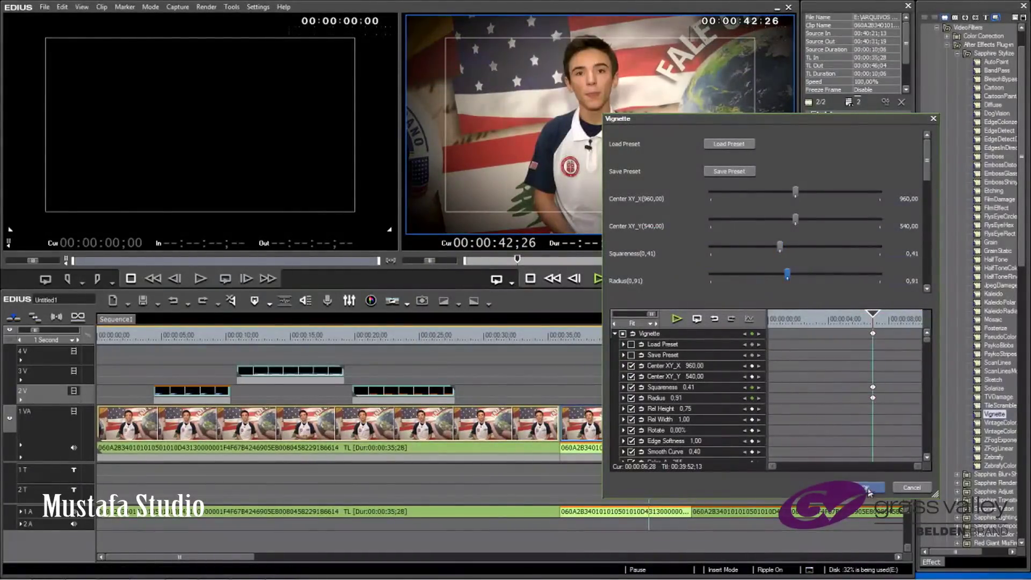
# Play the middle interview clip with the Vignette effect and delete the filter
pyautogui.click(587, 336)
pyautogui.press('space')
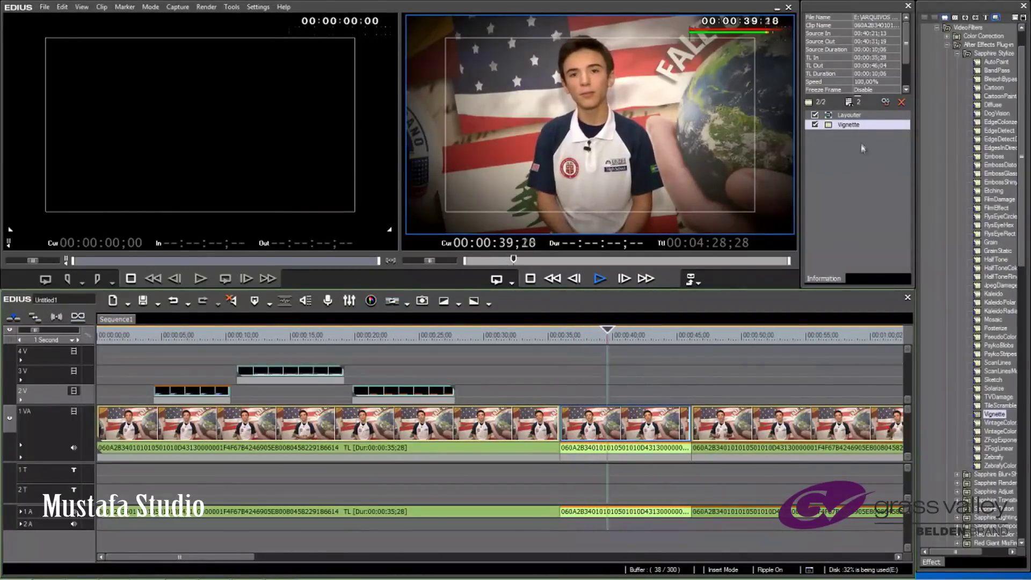
pyautogui.press('space')
pyautogui.press('Delete')
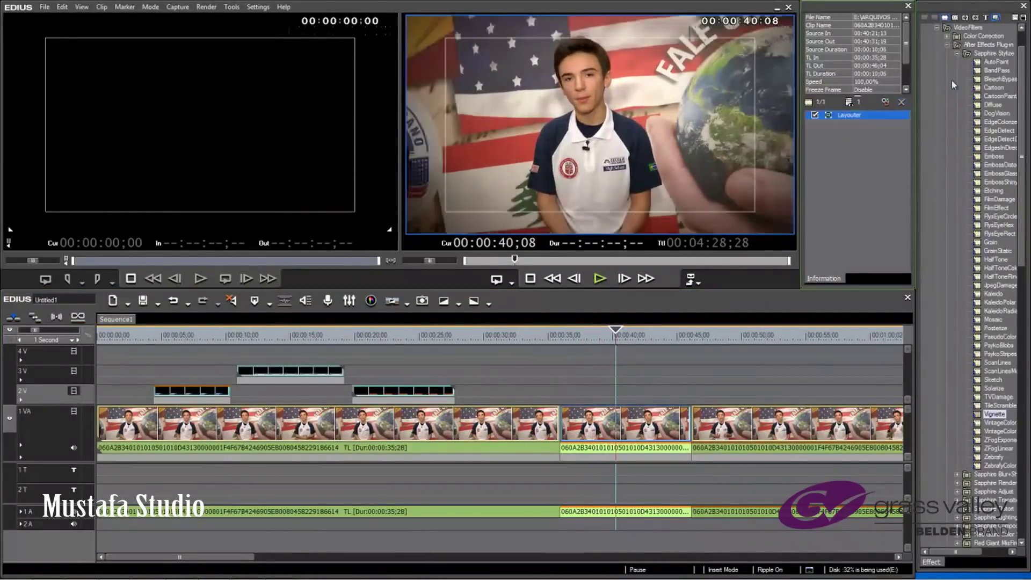
# Add the DefocusPrism filter from the Sapphire Blur+Sharpen group to the middle interview clip and open its settings
pyautogui.click(957, 53)
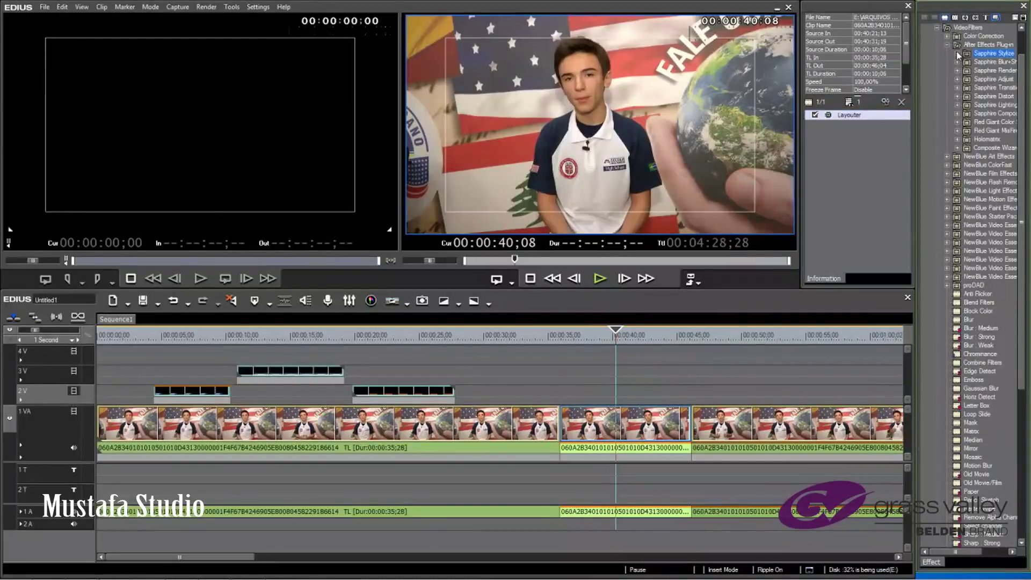
pyautogui.click(956, 63)
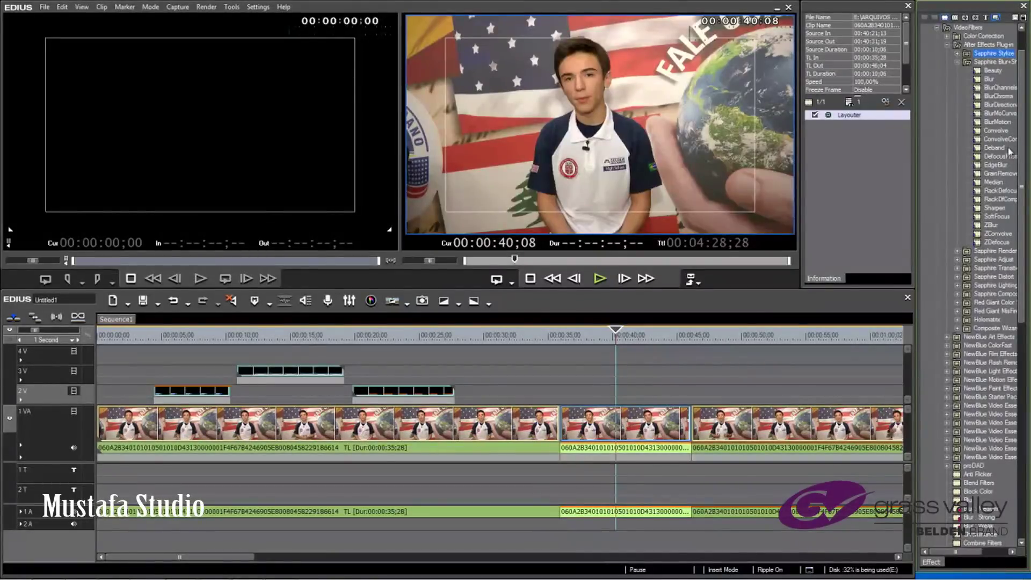
pyautogui.moveTo(1000, 157); pyautogui.dragTo(618, 424)
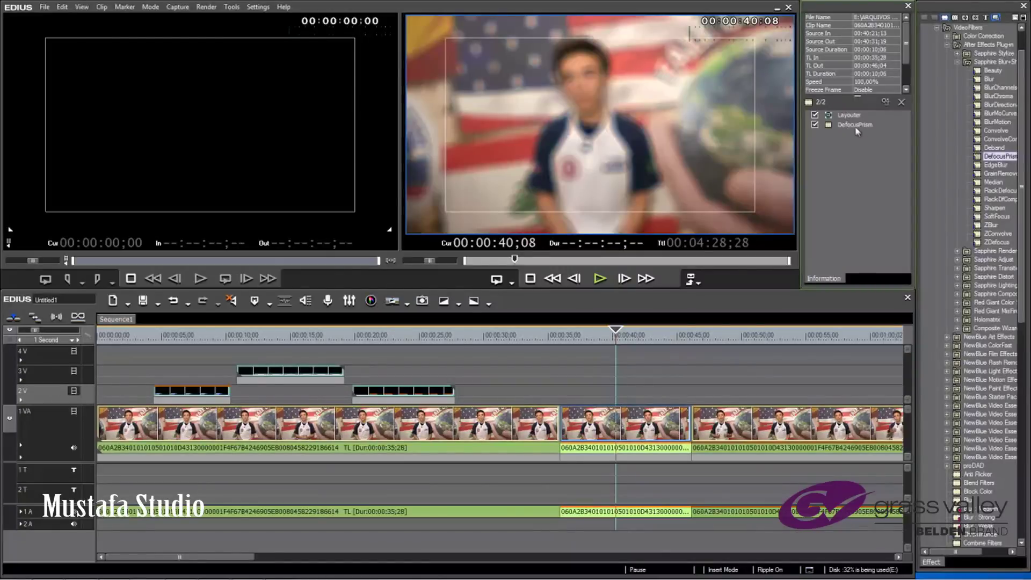
pyautogui.click(853, 126)
pyautogui.doubleClick(853, 124)
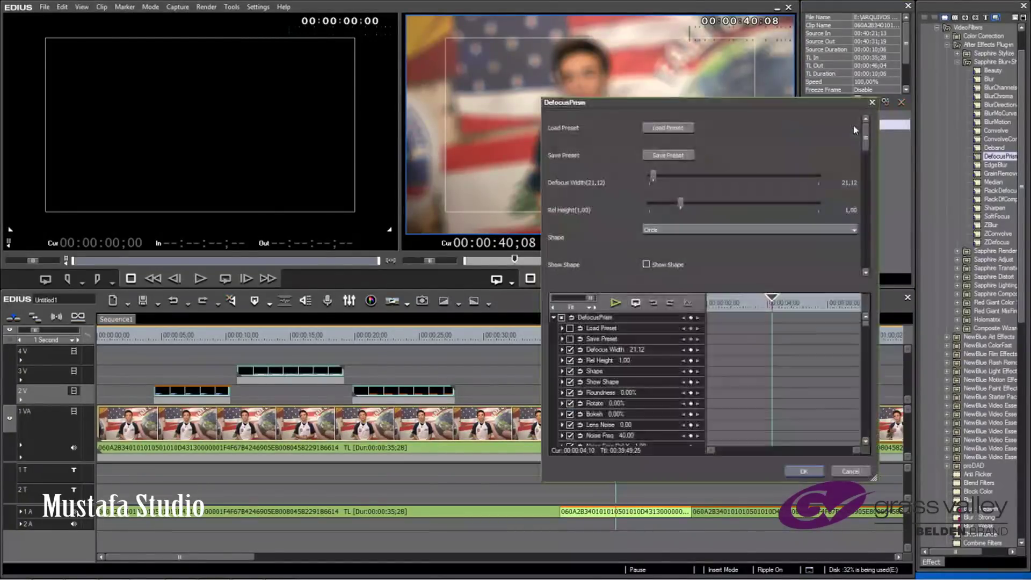
# Set DefocusPrism's Defocus Width to 60.95 and Rel Height to 2.34, and delete the filter after previewing it
pyautogui.moveTo(653, 175); pyautogui.dragTo(727, 207)
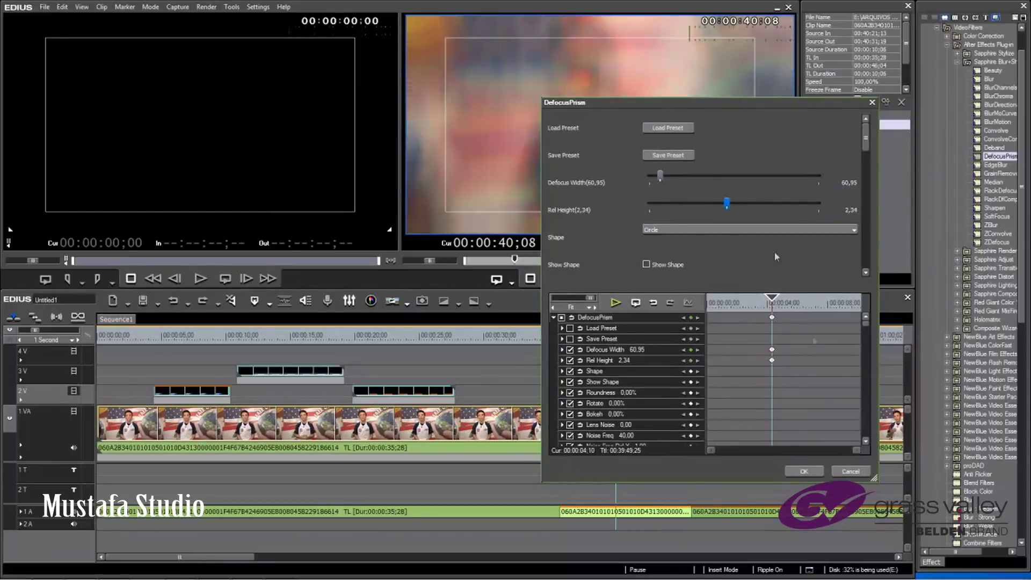
pyautogui.click(804, 471)
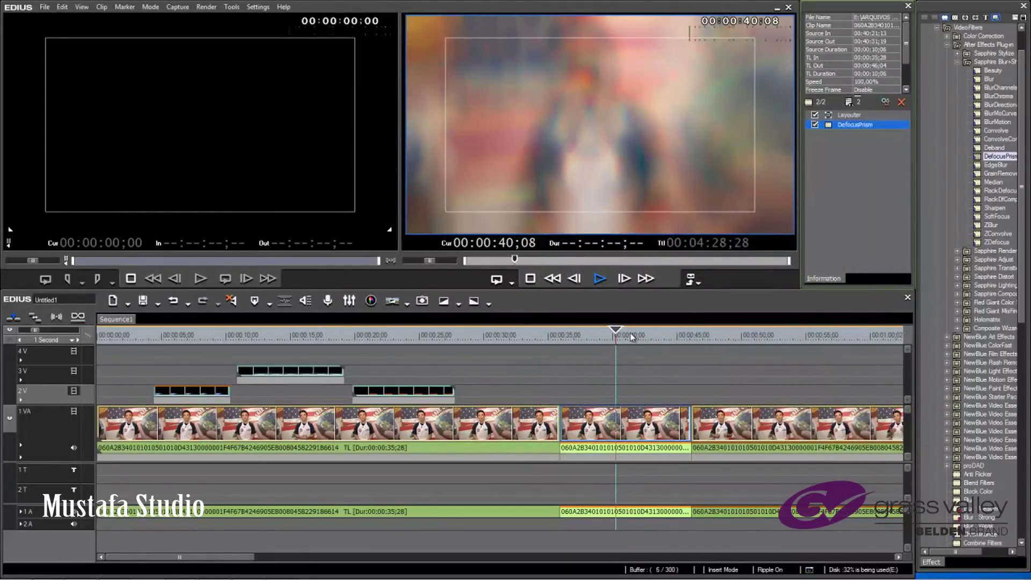
pyautogui.press('space')
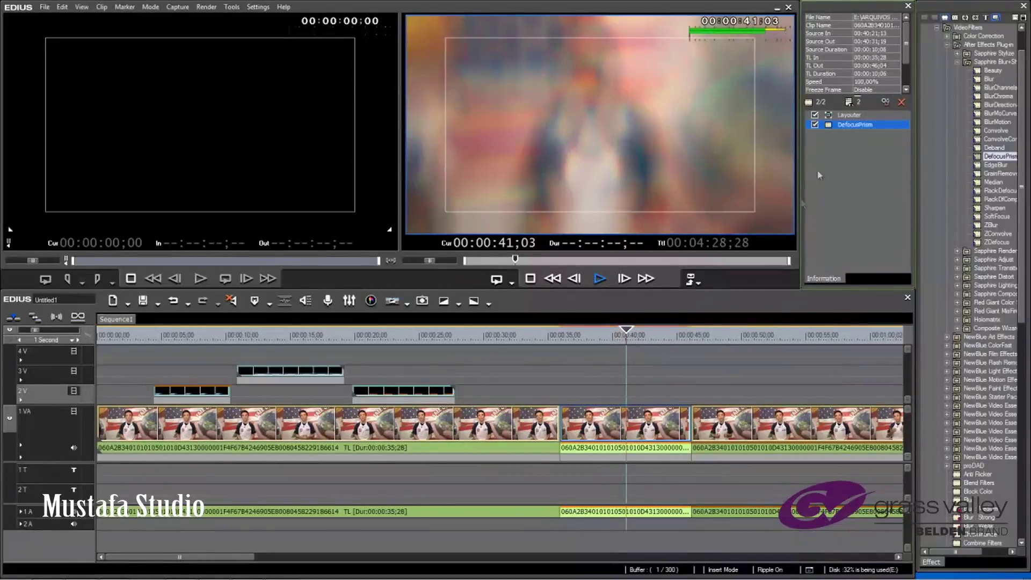
pyautogui.click(901, 102)
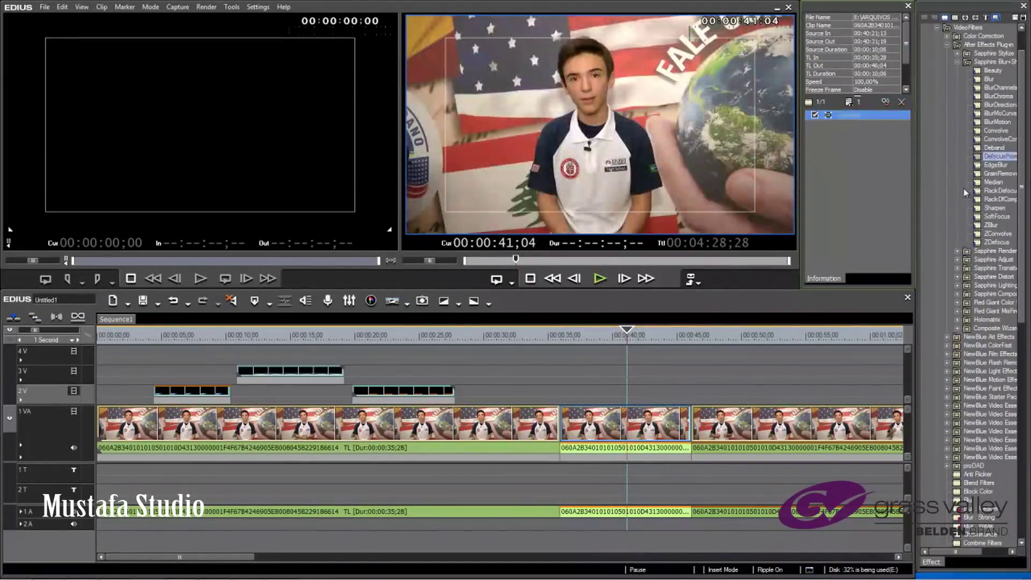
# Add the Zone HLS filter from the Composite Wizard group to the middle interview clip and open its settings
pyautogui.scroll(-3, 950, 203)
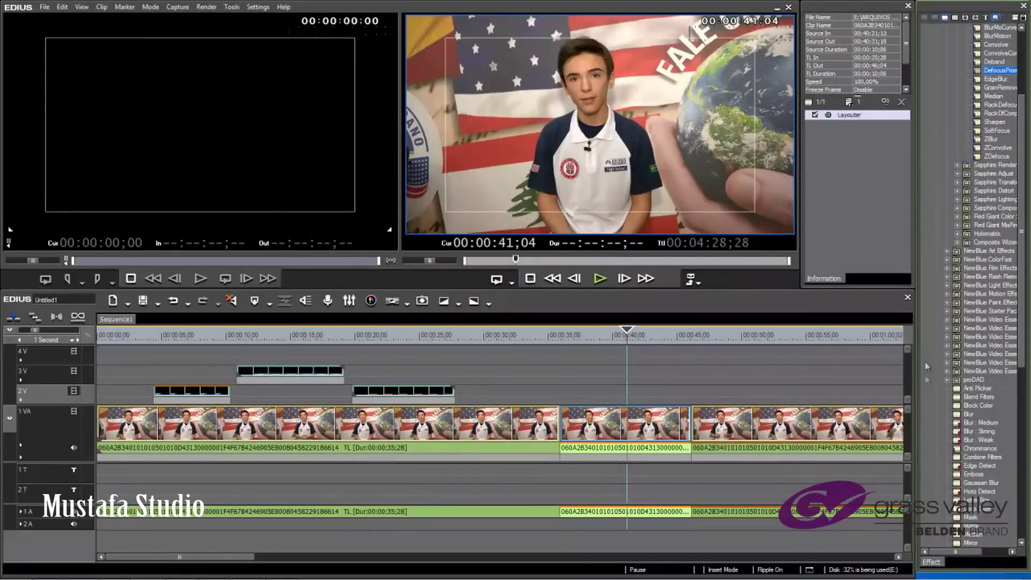
pyautogui.click(957, 243)
pyautogui.scroll(-3, 951, 249)
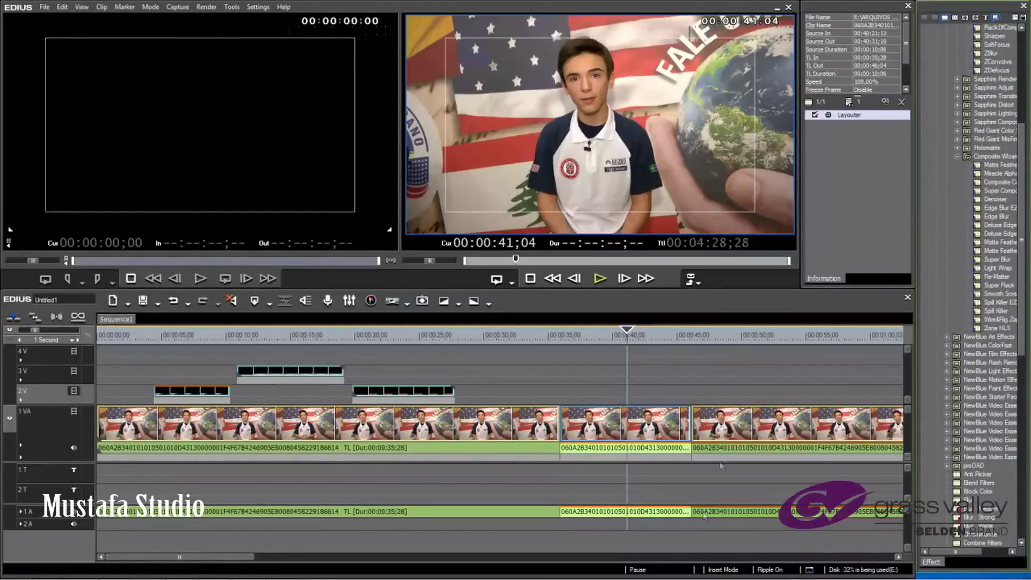
pyautogui.moveTo(980, 554); pyautogui.dragTo(1009, 543)
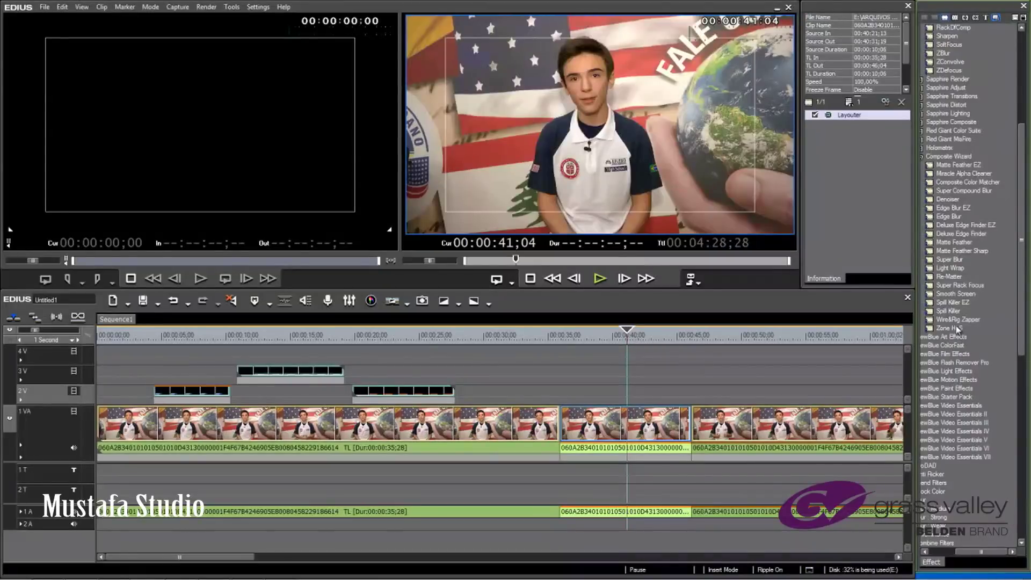
pyautogui.moveTo(700, 331); pyautogui.dragTo(643, 422)
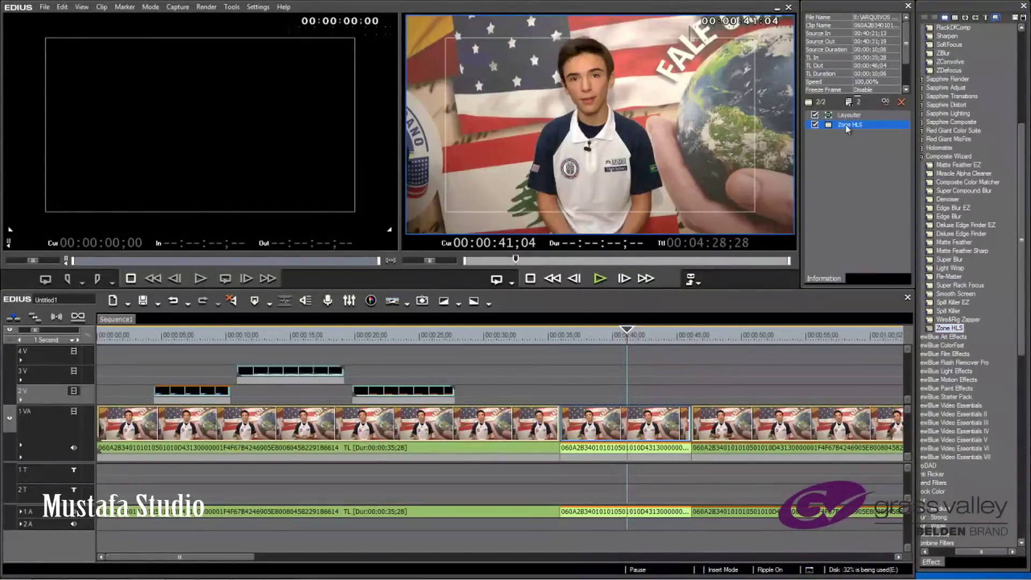
pyautogui.doubleClick(846, 125)
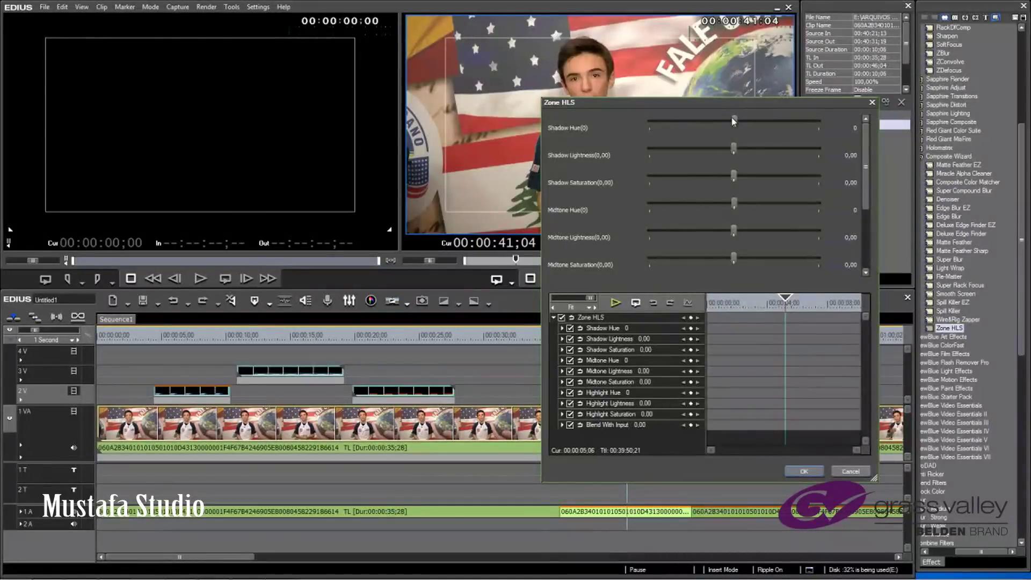
# Set Zone HLS to Shadow Hue -1674, Midtone Hue 1286, Midtone Lightness -50.47 and Midtone Saturation 29.53, and play the clip
pyautogui.moveTo(735, 122); pyautogui.dragTo(655, 121)
pyautogui.moveTo(734, 204); pyautogui.dragTo(795, 203)
pyautogui.moveTo(731, 258); pyautogui.dragTo(691, 231)
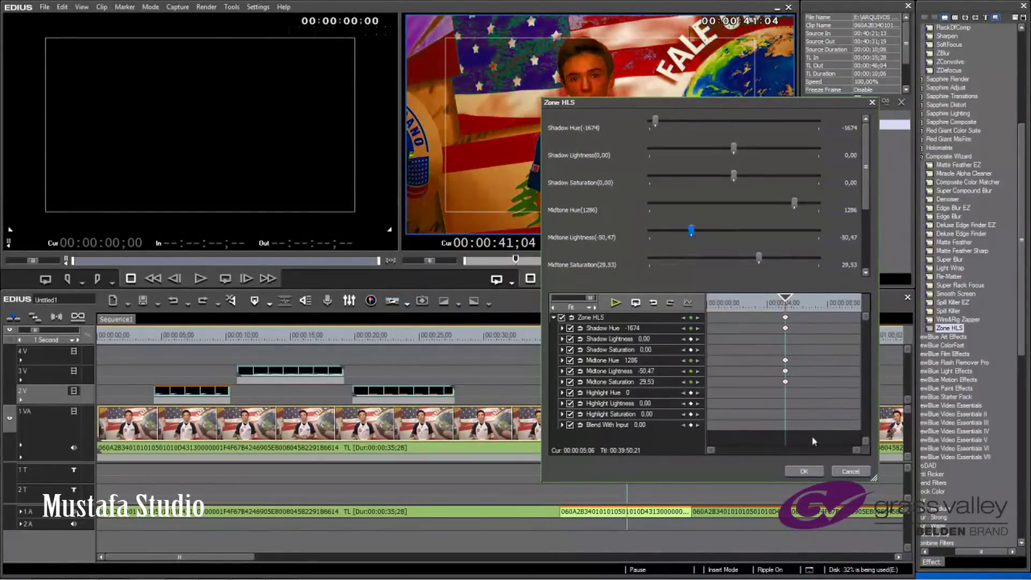
pyautogui.click(804, 471)
pyautogui.click(567, 336)
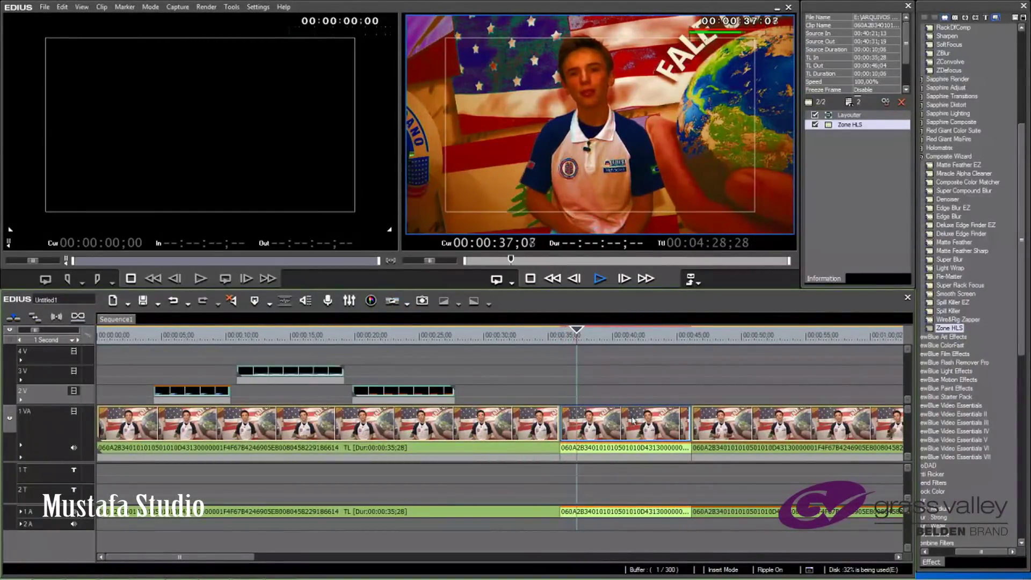
pyautogui.press('space')
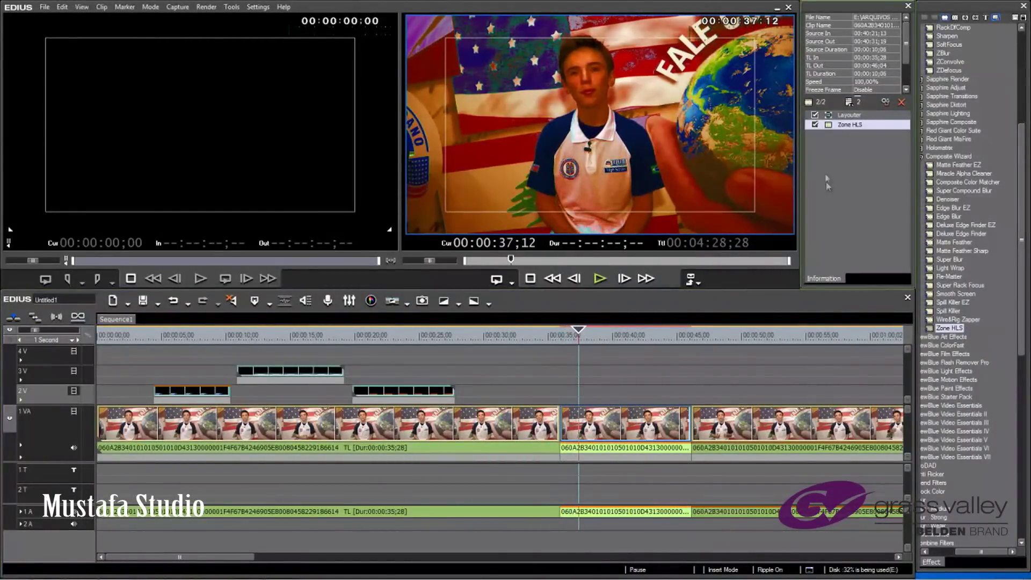
# Disable the Zone HLS filter and add the Composite Wizard Spill Killer EZ filter to the middle interview clip
pyautogui.click(815, 124)
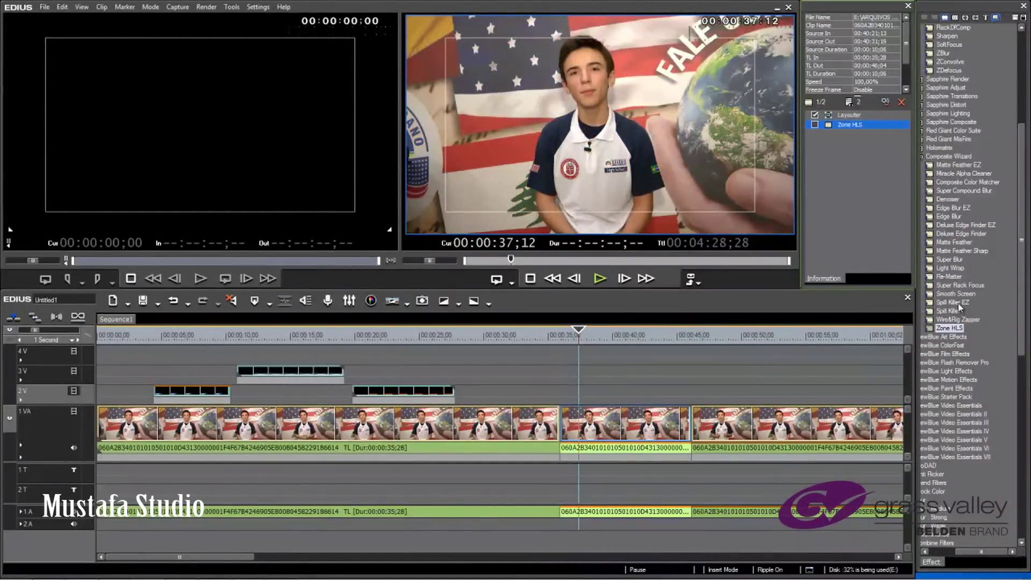
pyautogui.moveTo(954, 302); pyautogui.dragTo(642, 406)
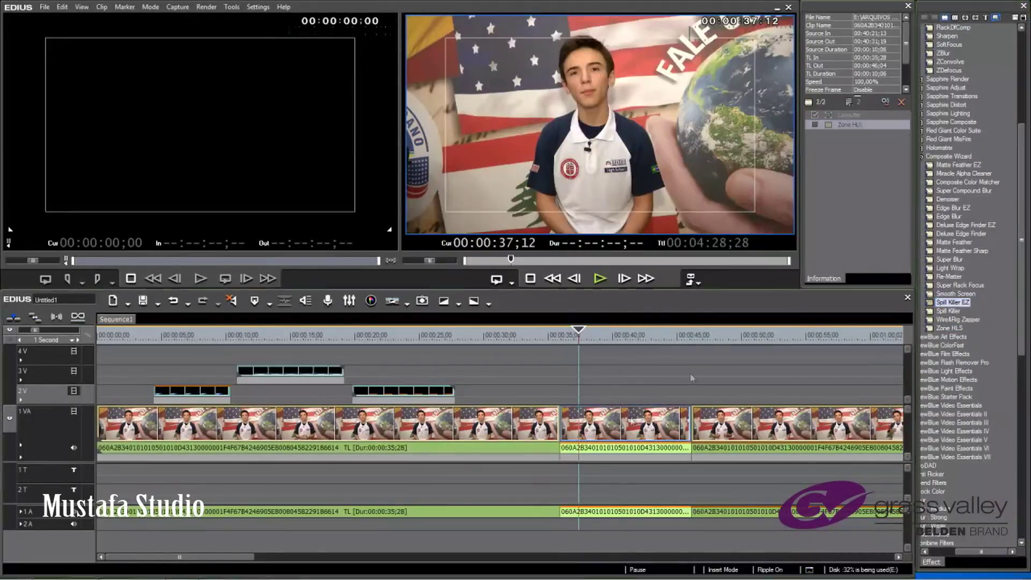
# Set Spill Killer EZ to Red screen color, Range 0.31 and Blend With Original 0.25, and delete the filter after previewing it
pyautogui.doubleClick(848, 137)
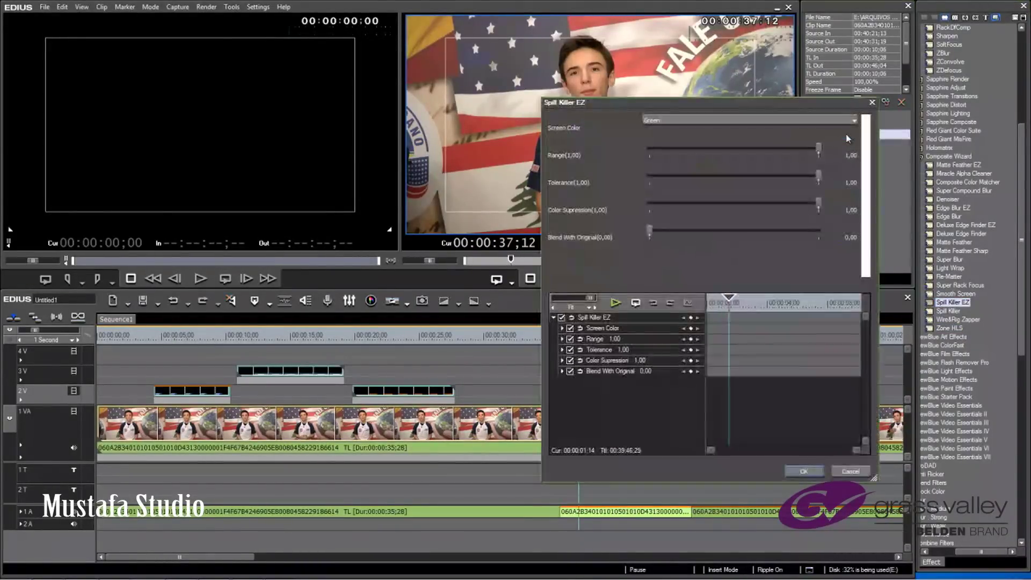
pyautogui.click(716, 122)
pyautogui.click(693, 131)
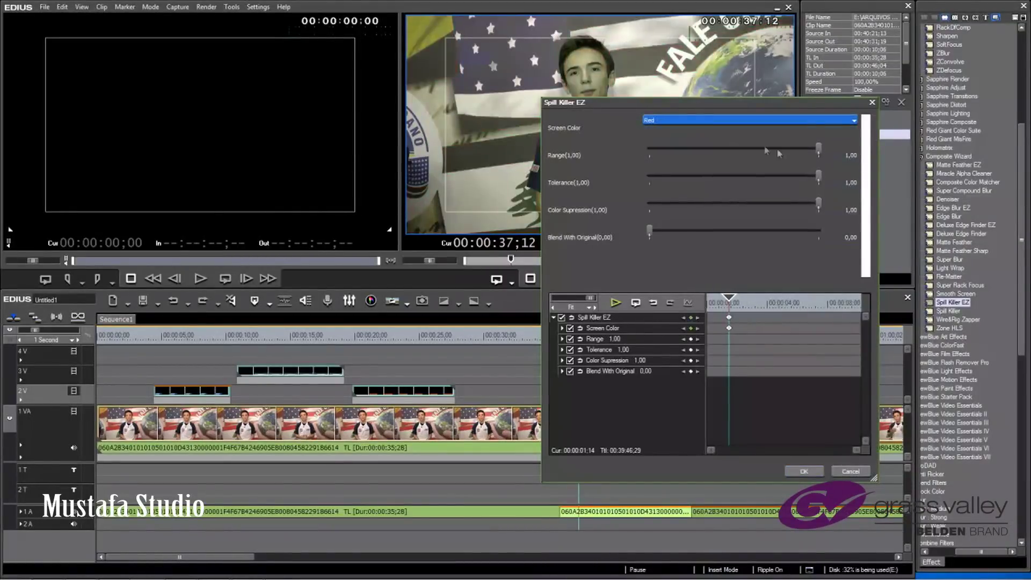
pyautogui.moveTo(819, 156); pyautogui.dragTo(703, 151)
pyautogui.moveTo(650, 236); pyautogui.dragTo(691, 217)
pyautogui.click(804, 472)
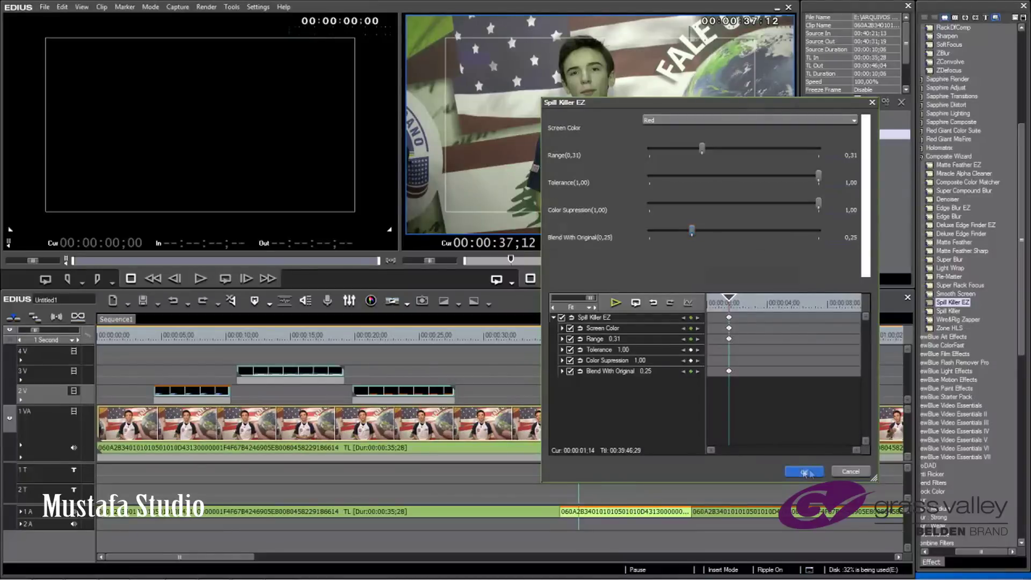
pyautogui.press('space')
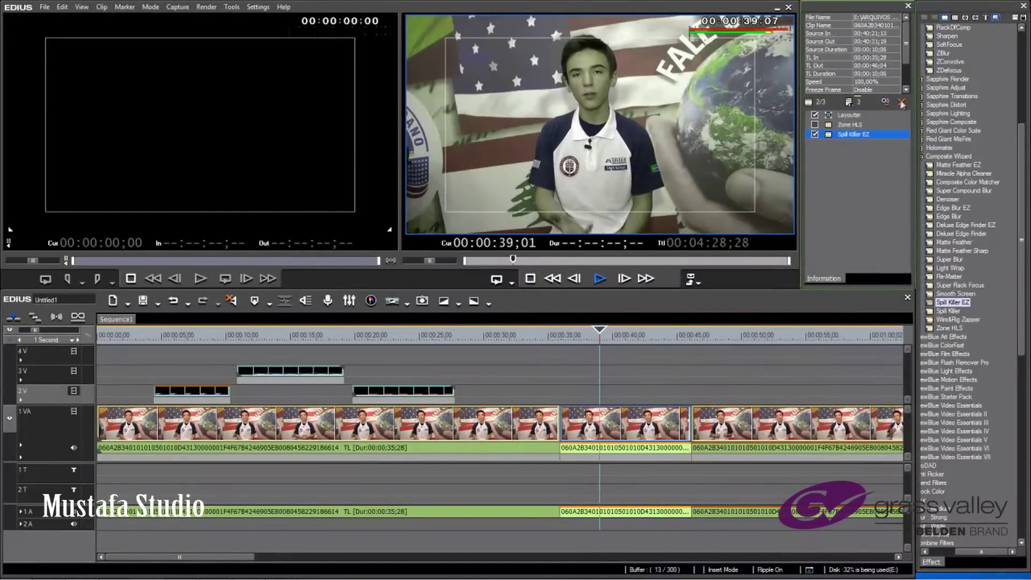
pyautogui.press('Delete')
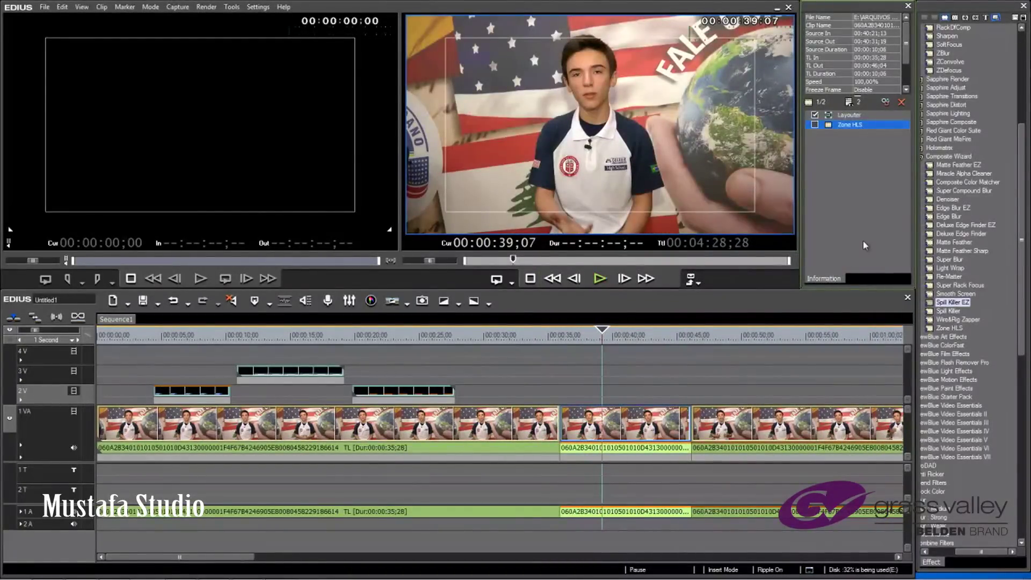
# Add Light Wrap to the middle interview clip with Background Blur 72.38, Multiply mode, Width 89.21, Brightness 0.72% and Blend With Original 1.00
pyautogui.moveTo(950, 267); pyautogui.dragTo(618, 425)
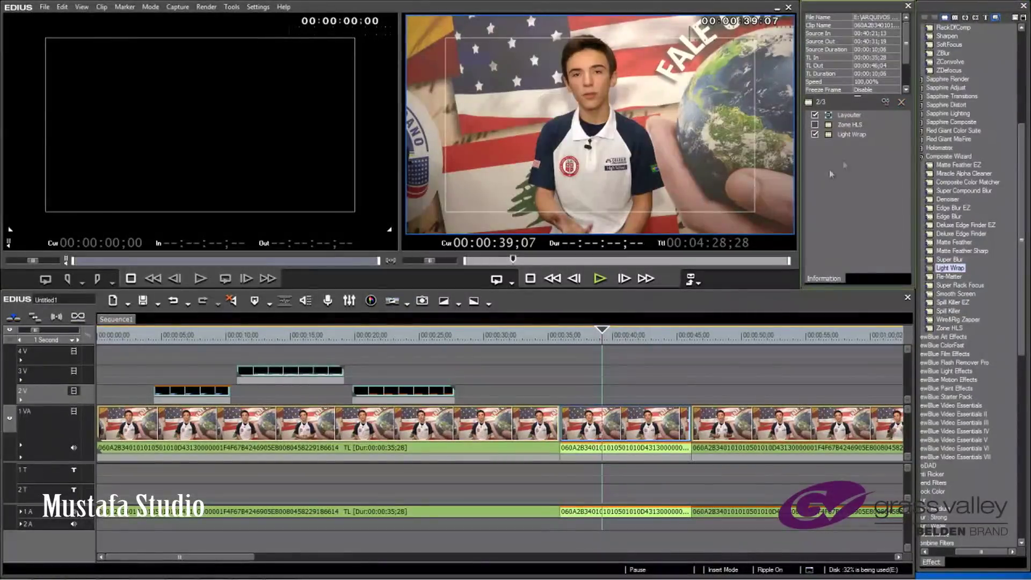
pyautogui.doubleClick(851, 135)
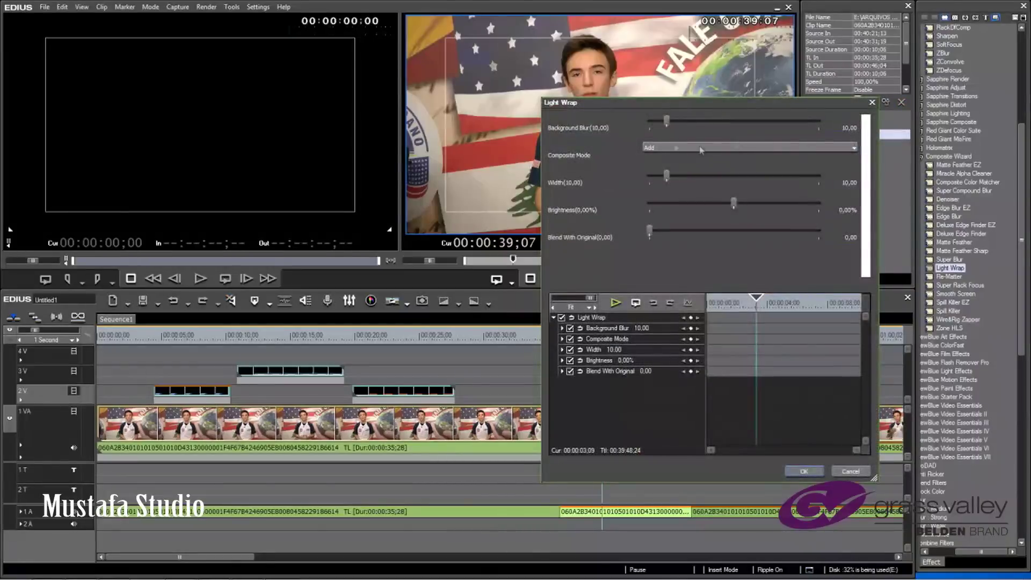
pyautogui.moveTo(667, 121); pyautogui.dragTo(773, 121)
pyautogui.click(700, 149)
pyautogui.click(675, 168)
pyautogui.moveTo(651, 231); pyautogui.dragTo(841, 232)
pyautogui.moveTo(668, 176); pyautogui.dragTo(800, 176)
pyautogui.moveTo(733, 203); pyautogui.dragTo(795, 203)
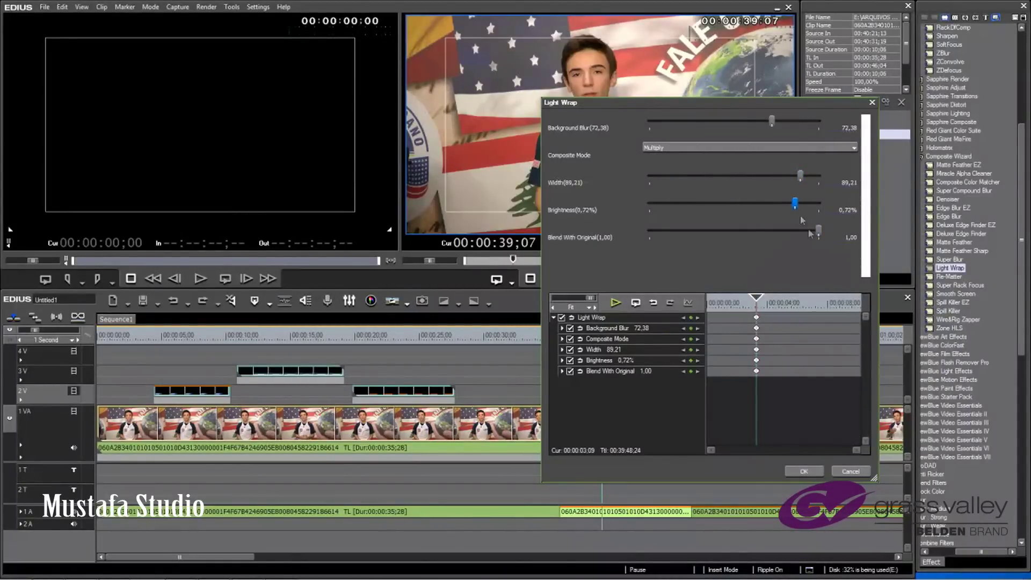
pyautogui.click(811, 473)
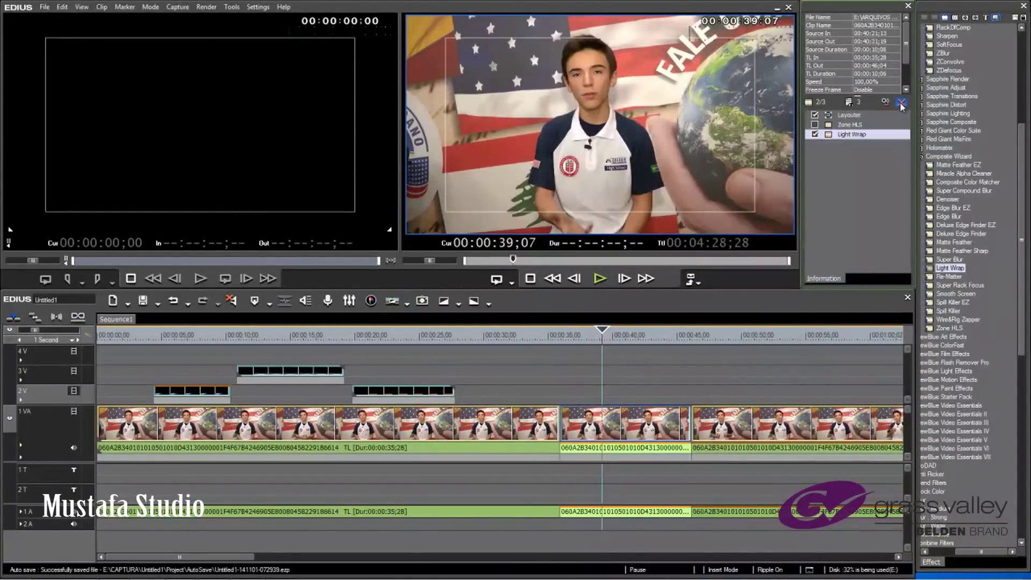
# Delete the Light Wrap filter and add MisFire Flicker from the Red Giant MisFire group to the middle interview clip
pyautogui.click(966, 234)
pyautogui.scroll(3, 964, 235)
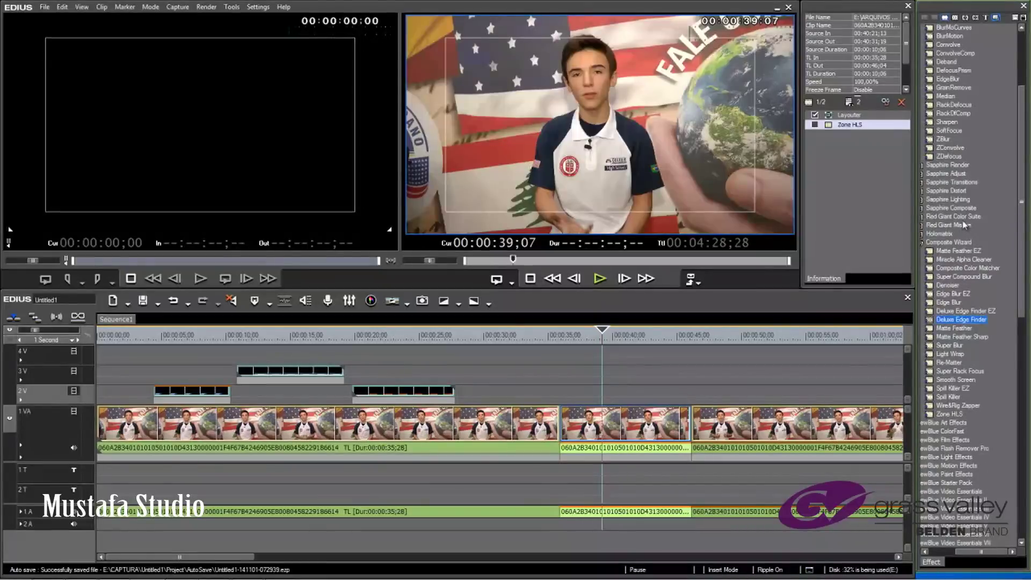
pyautogui.hscroll(-3, 975, 554)
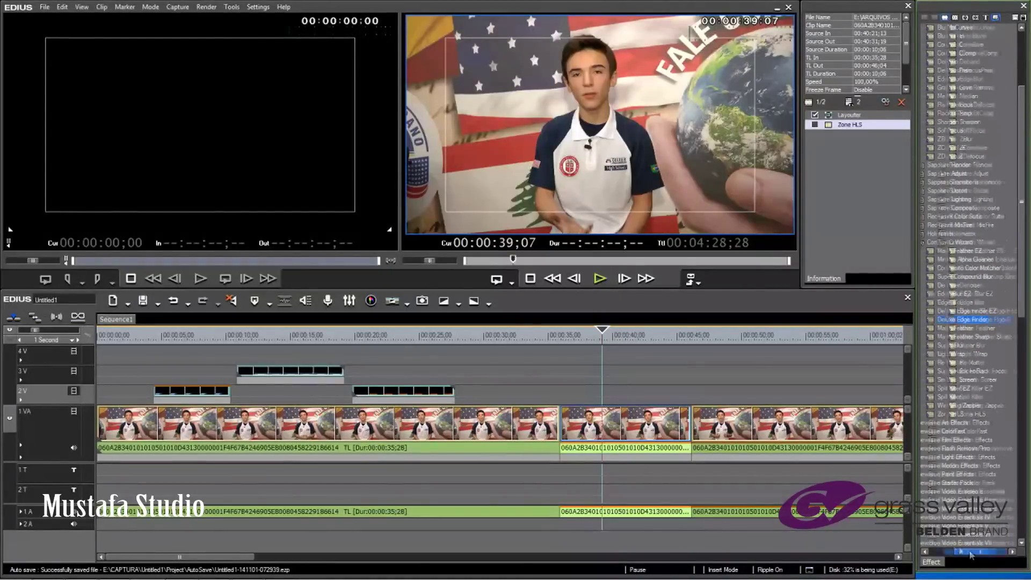
pyautogui.click(948, 226)
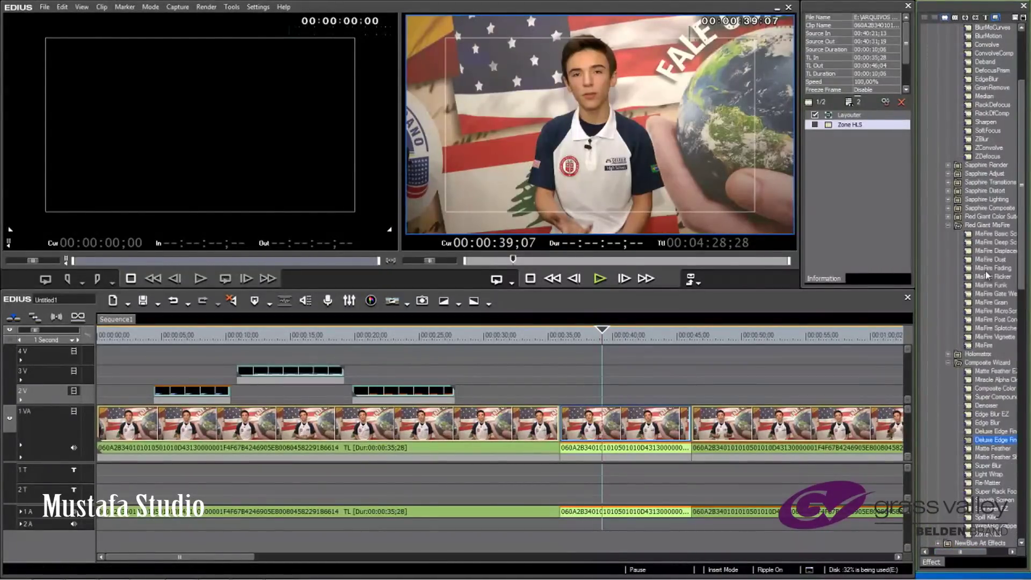
pyautogui.moveTo(986, 277); pyautogui.dragTo(622, 424)
pyautogui.press('space')
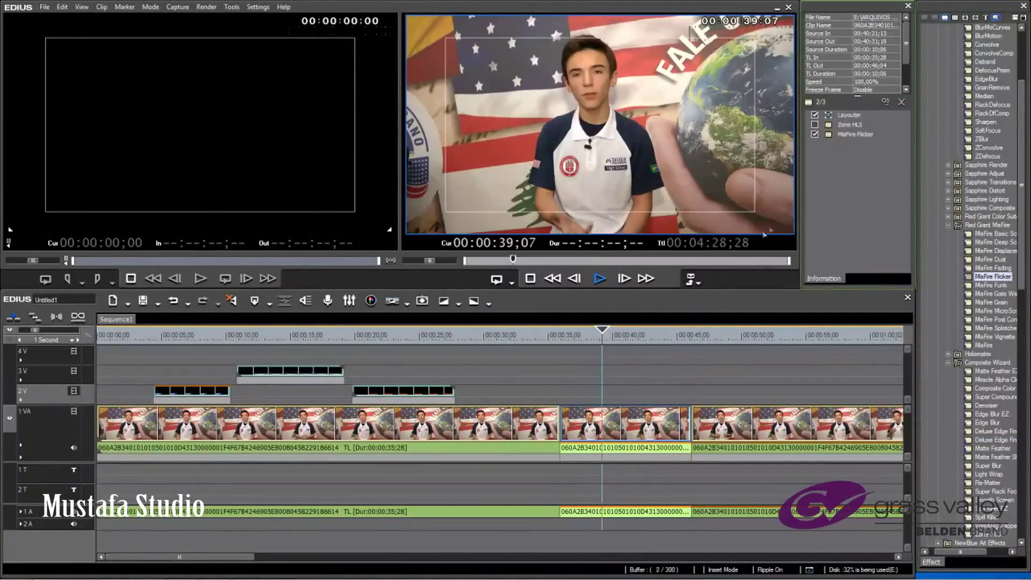
# Set MisFire Flicker's Flicker Amount to about 40, and delete the filter after previewing the clip
pyautogui.doubleClick(851, 135)
pyautogui.moveTo(669, 149); pyautogui.dragTo(722, 152)
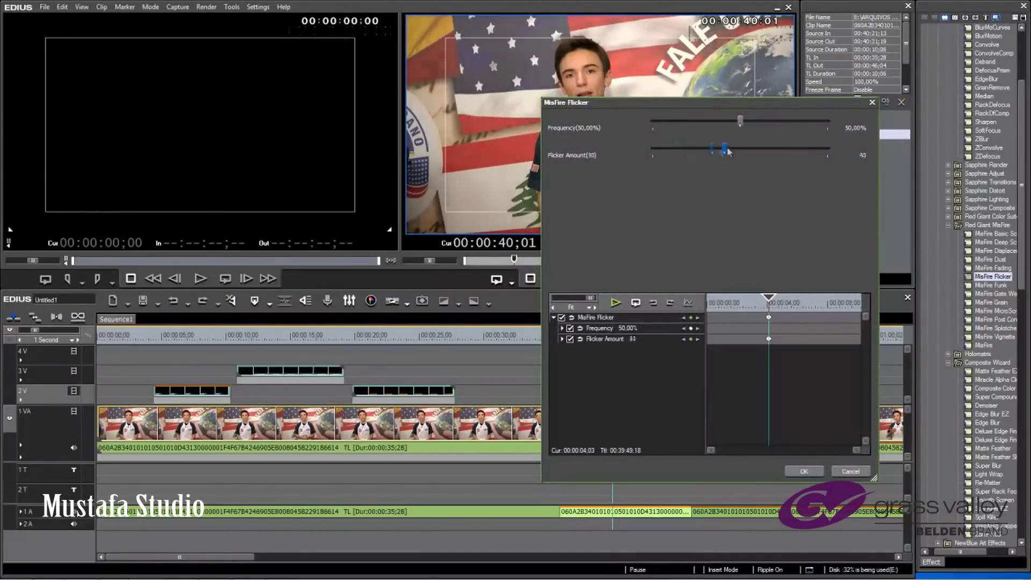
pyautogui.click(805, 472)
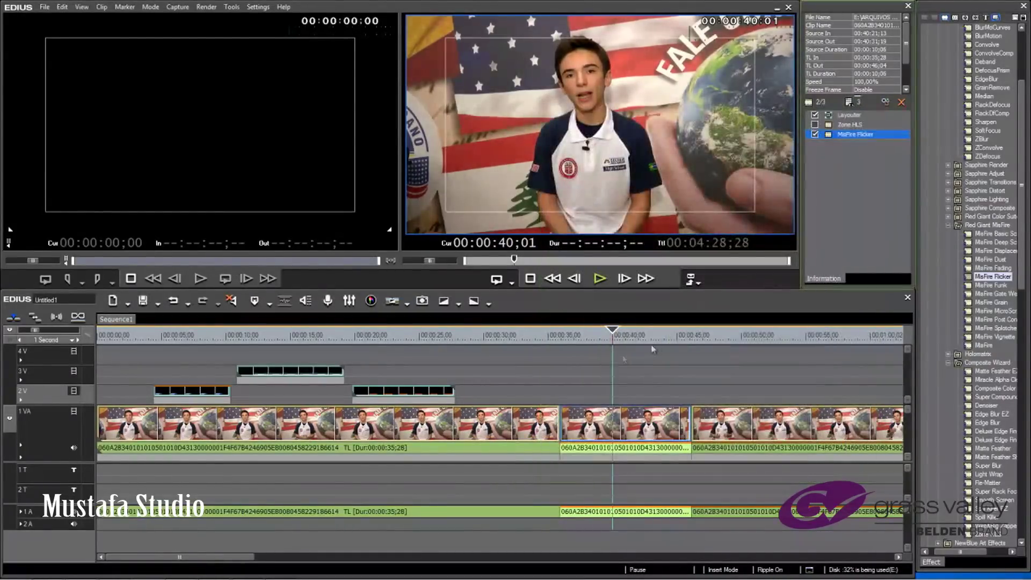
pyautogui.click(584, 334)
pyautogui.press('space')
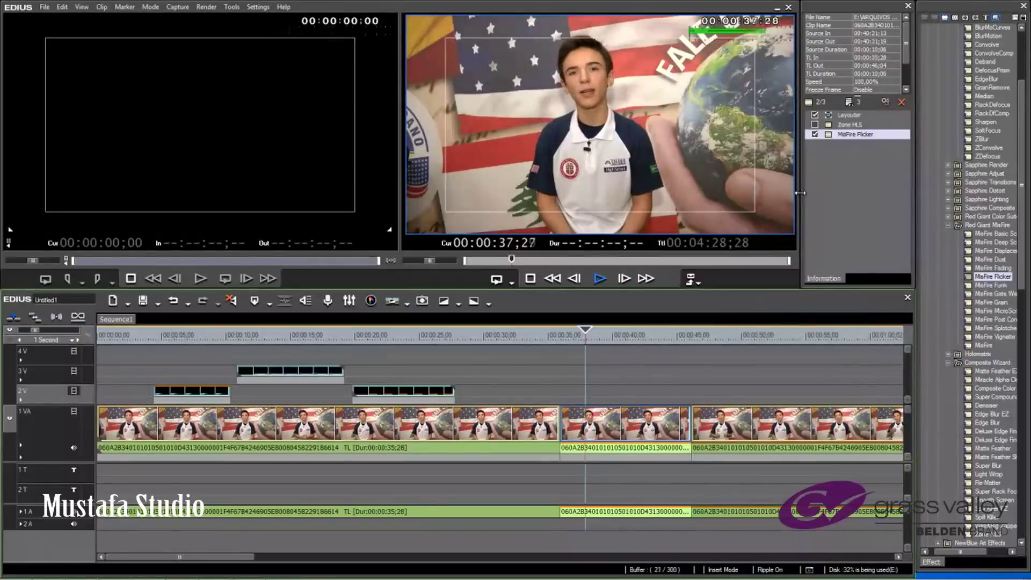
pyautogui.click(902, 102)
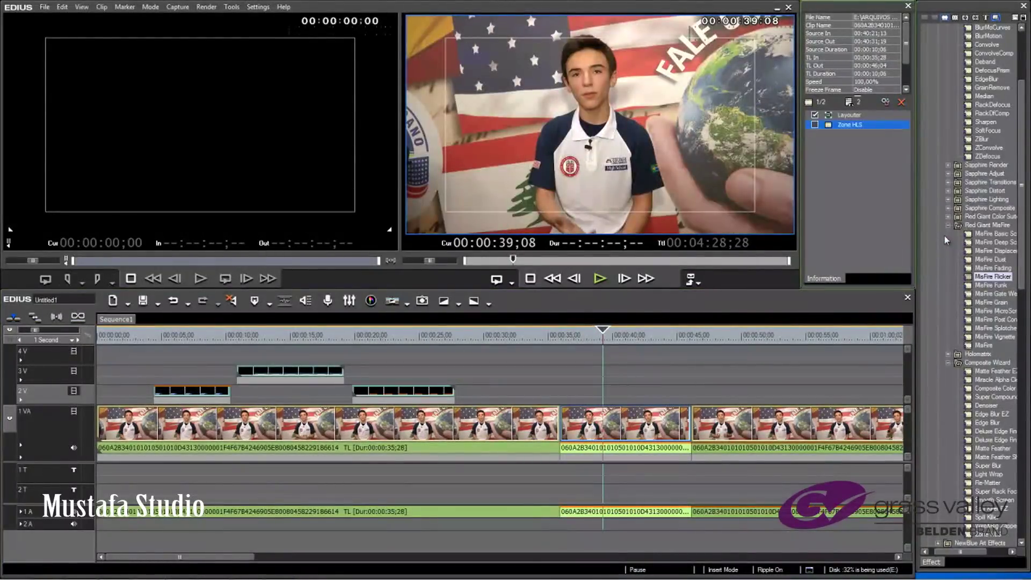
# Collapse the effect tree and expand the After Effects Plug-in group under VideoFilters
pyautogui.click(946, 240)
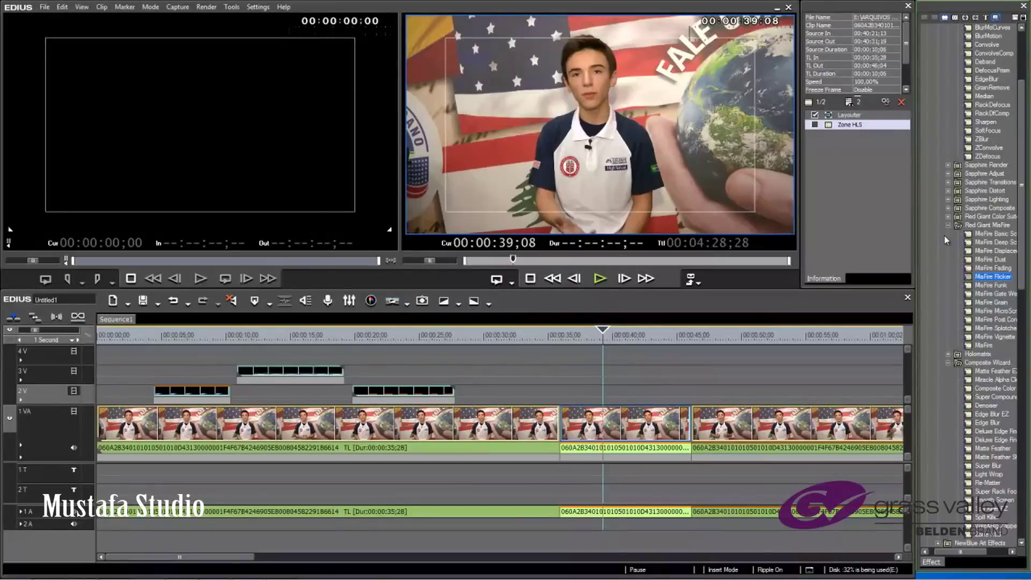
pyautogui.click(997, 17)
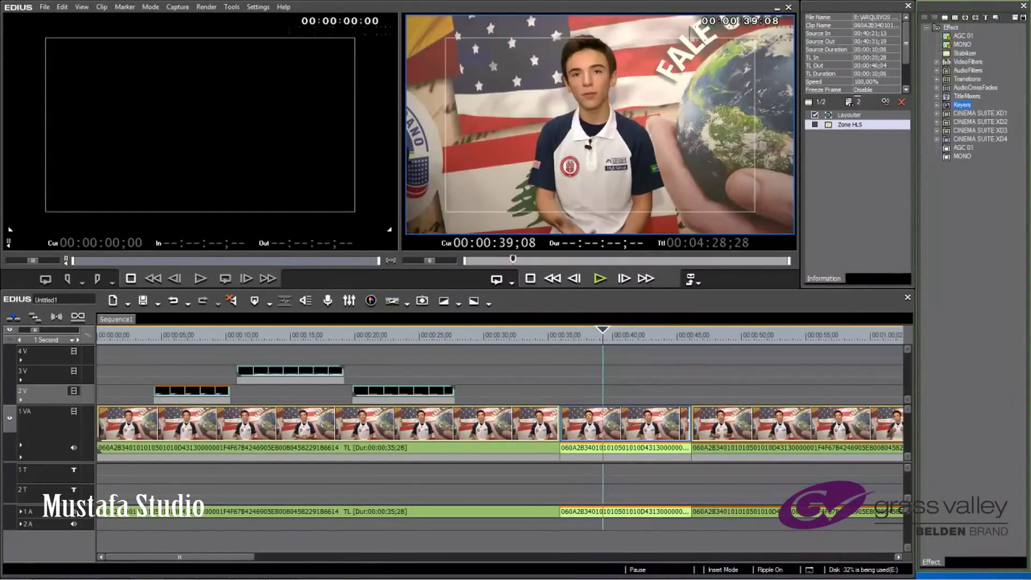
pyautogui.click(937, 62)
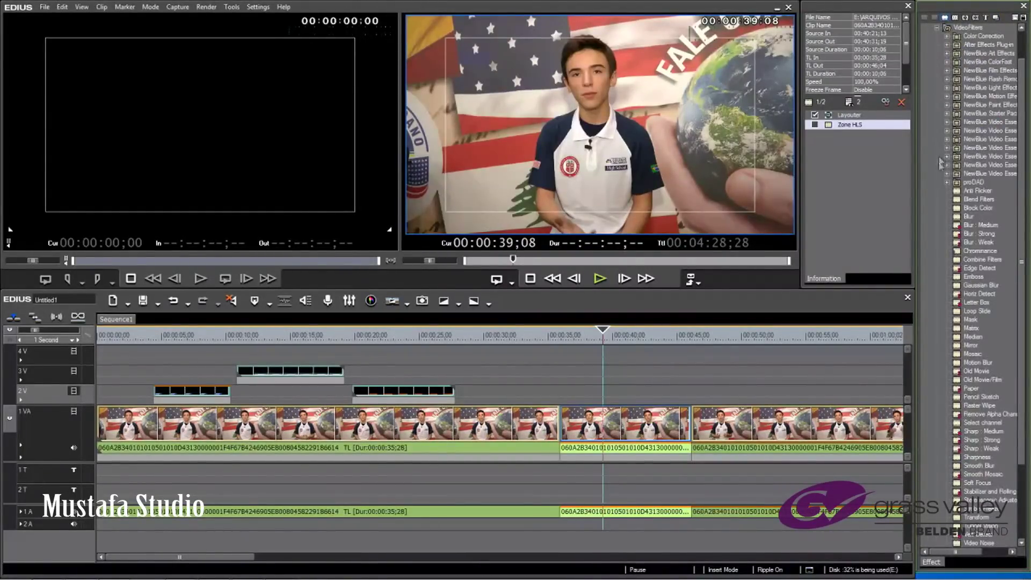
pyautogui.click(947, 45)
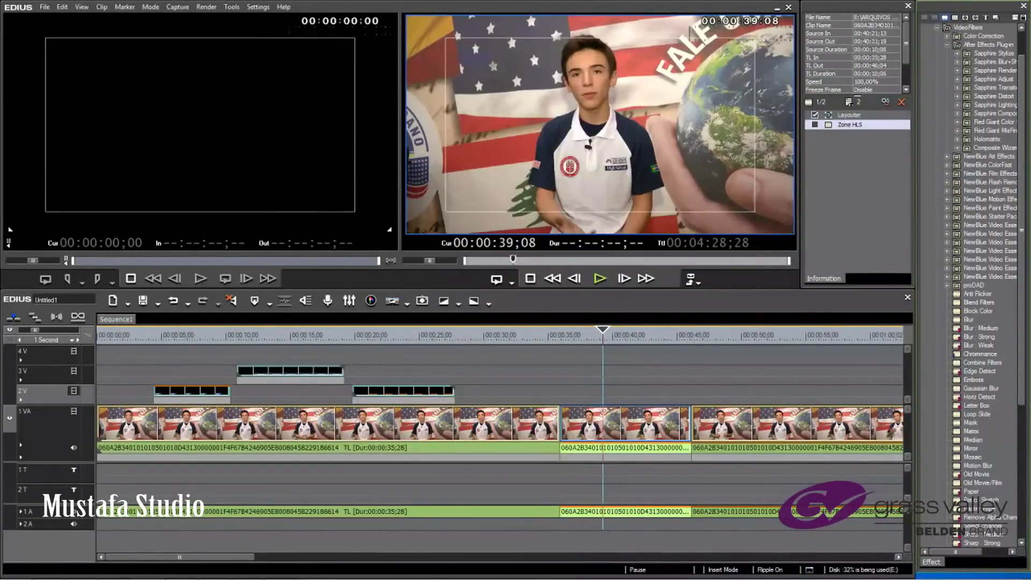
# Review the After Effects Plug-in Bridge search folders in the system settings and close them without changes
pyautogui.click(258, 6)
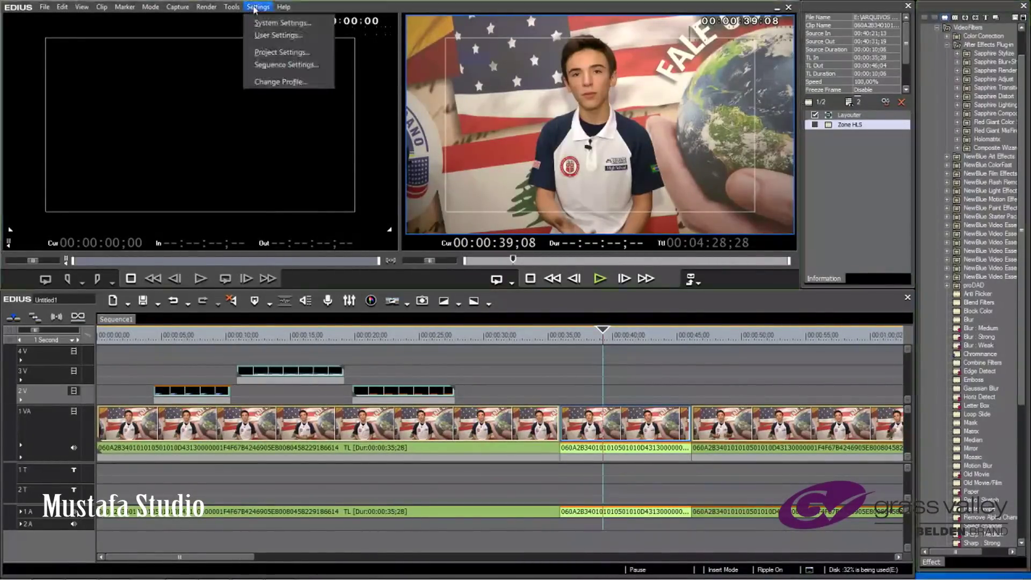
pyautogui.click(274, 24)
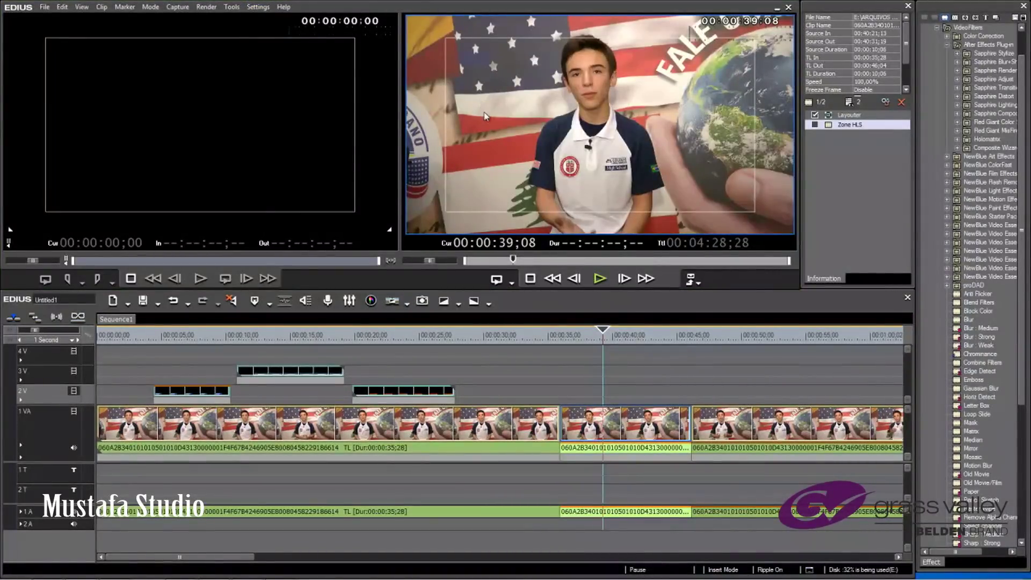
pyautogui.click(348, 41)
pyautogui.click(376, 49)
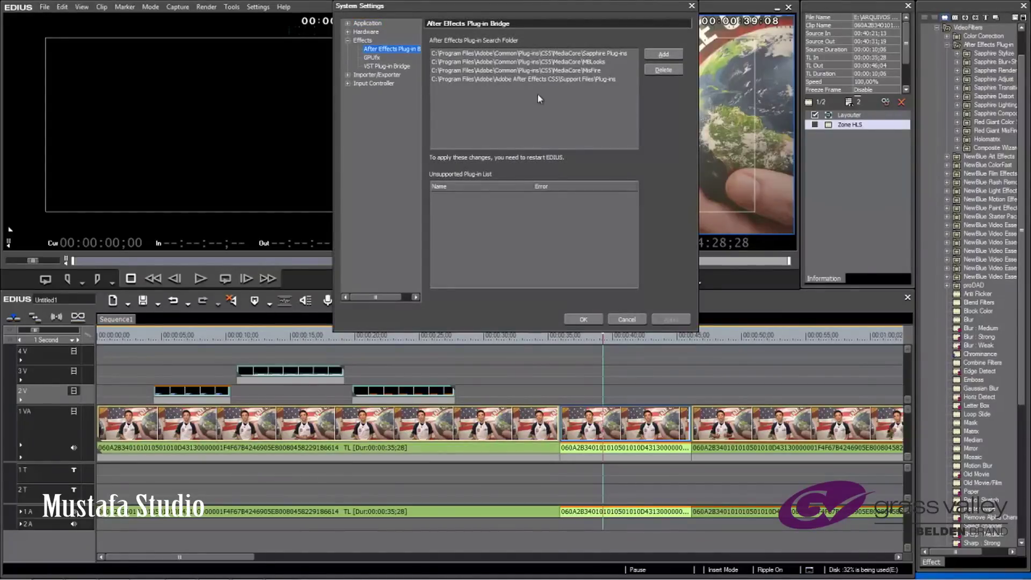
pyautogui.click(627, 319)
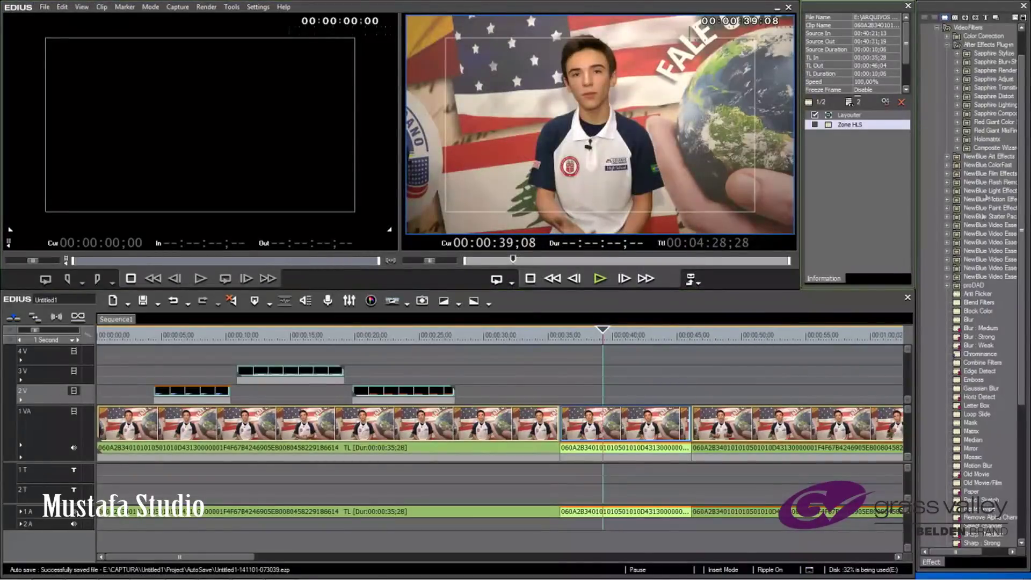
# Widen the effect list and add Magic Bullet Looks from the Red Giant Color Suite group to the middle interview clip
pyautogui.moveTo(974, 553); pyautogui.dragTo(994, 554)
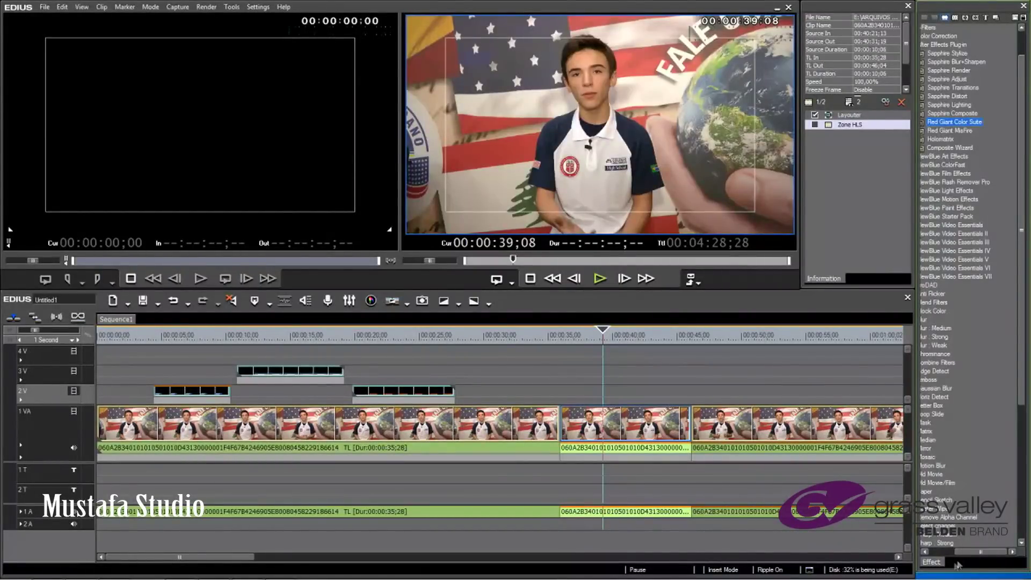
pyautogui.moveTo(965, 554); pyautogui.dragTo(950, 553)
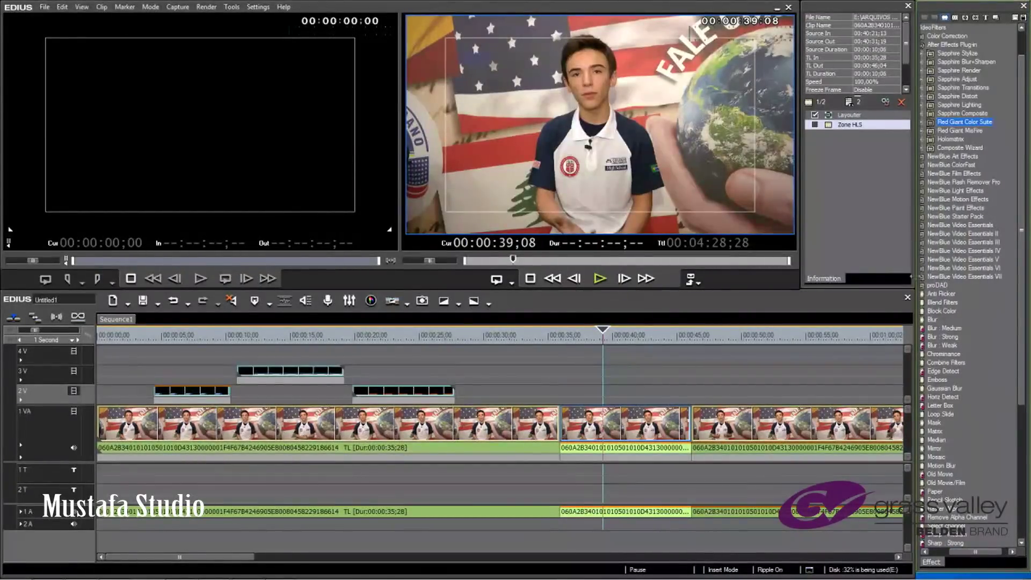
pyautogui.moveTo(913, 274); pyautogui.dragTo(905, 274)
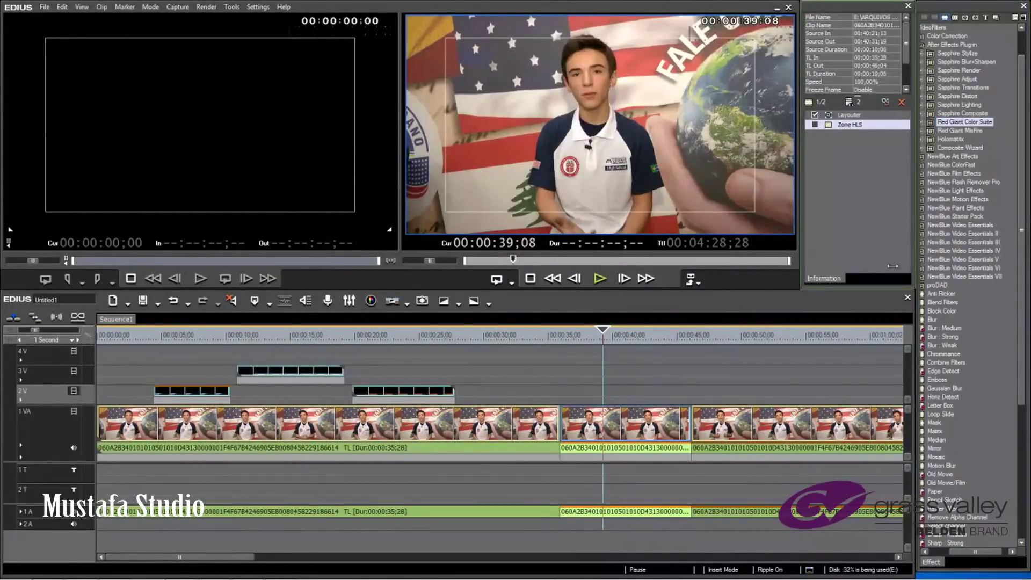
pyautogui.click(914, 123)
pyautogui.moveTo(952, 131); pyautogui.dragTo(612, 415)
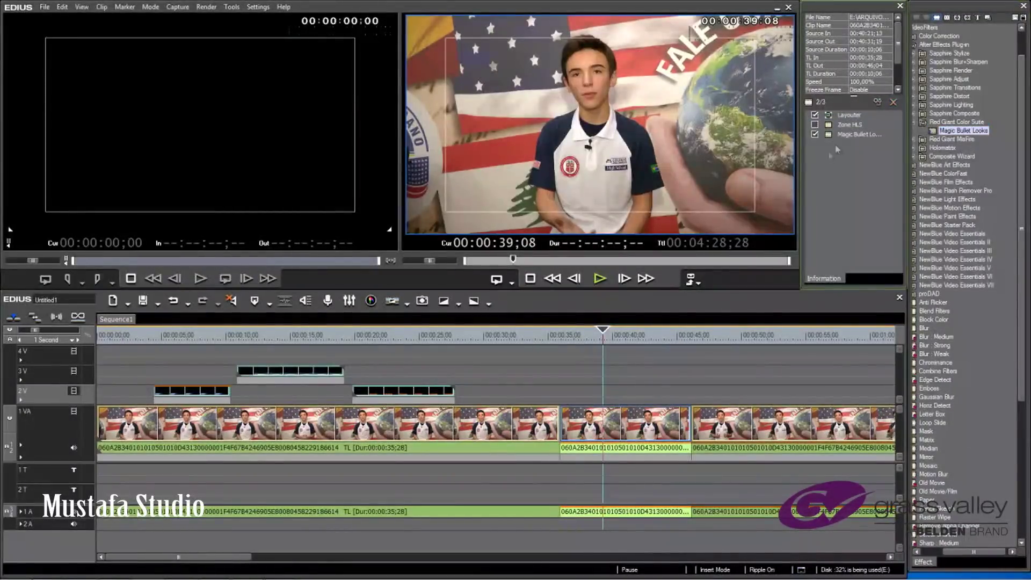
# Apply the Stylized look Streetlight in the Magic Bullet Looks editor and accept the filter settings
pyautogui.doubleClick(847, 134)
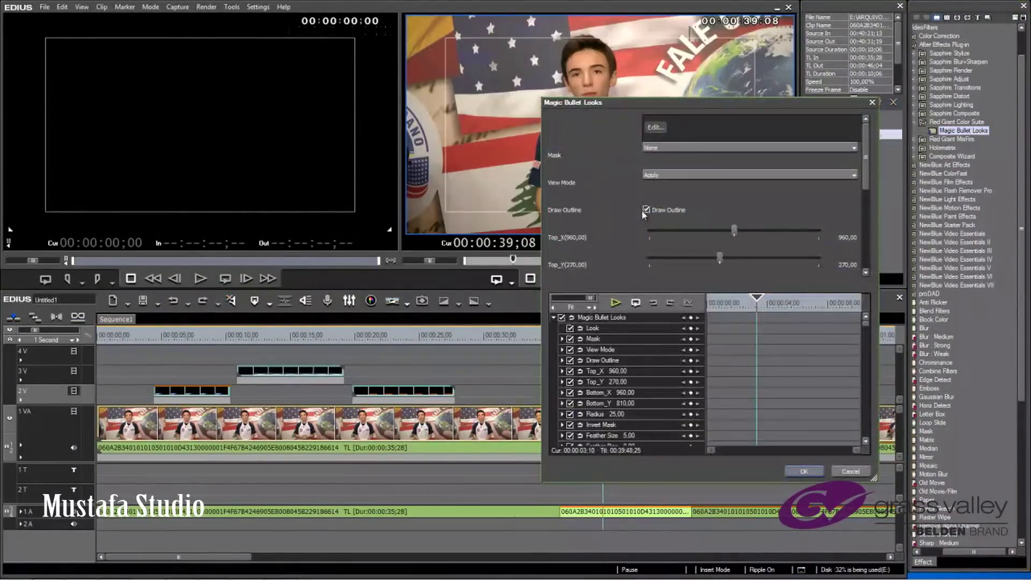
pyautogui.click(653, 129)
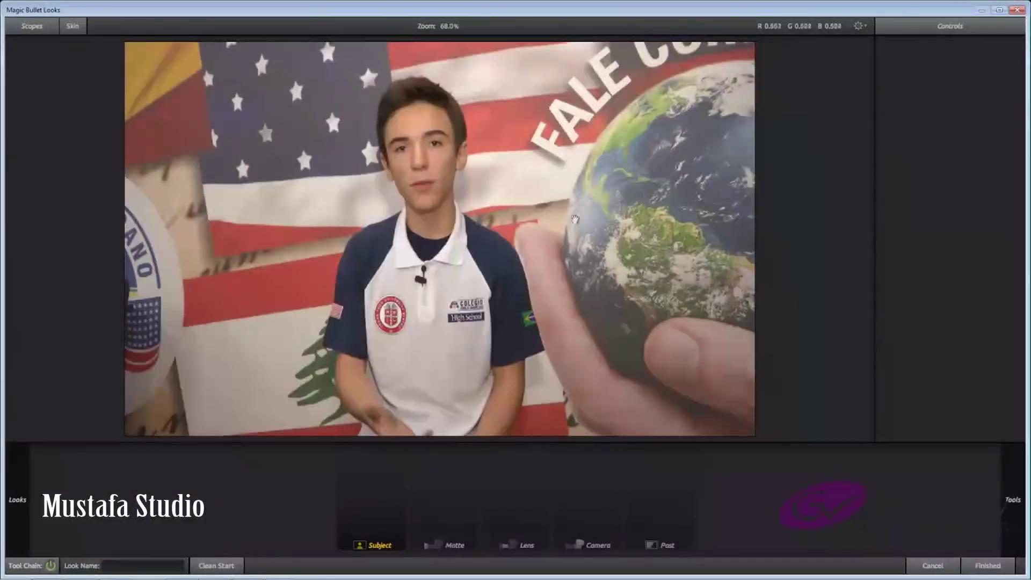
pyautogui.moveTo(16, 503)
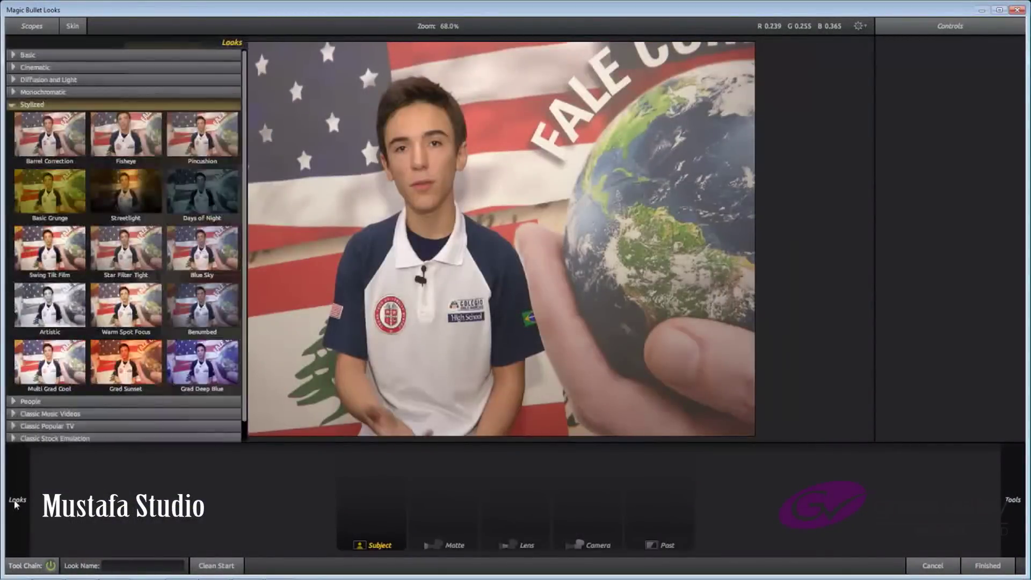
pyautogui.click(131, 191)
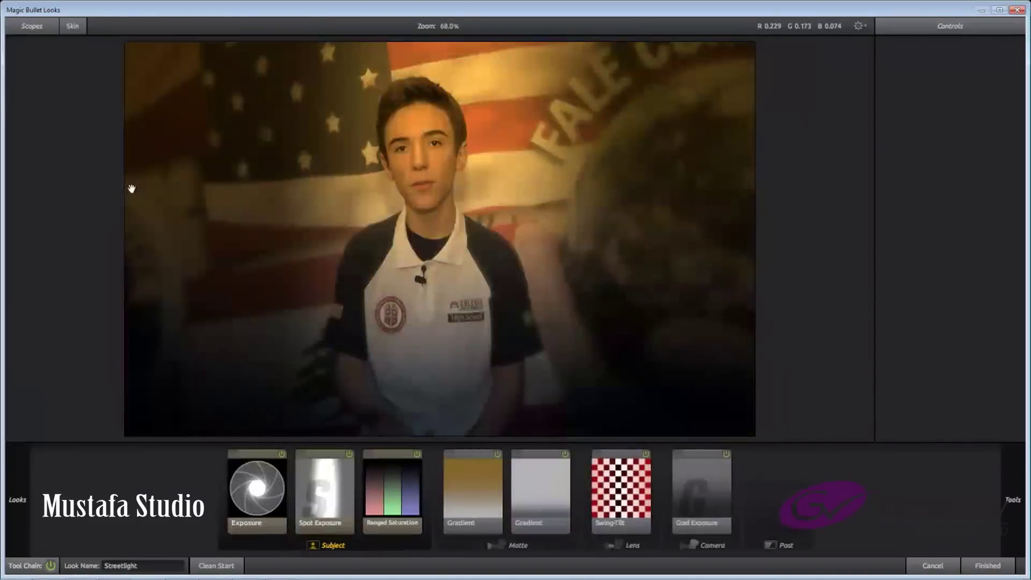
pyautogui.click(1001, 569)
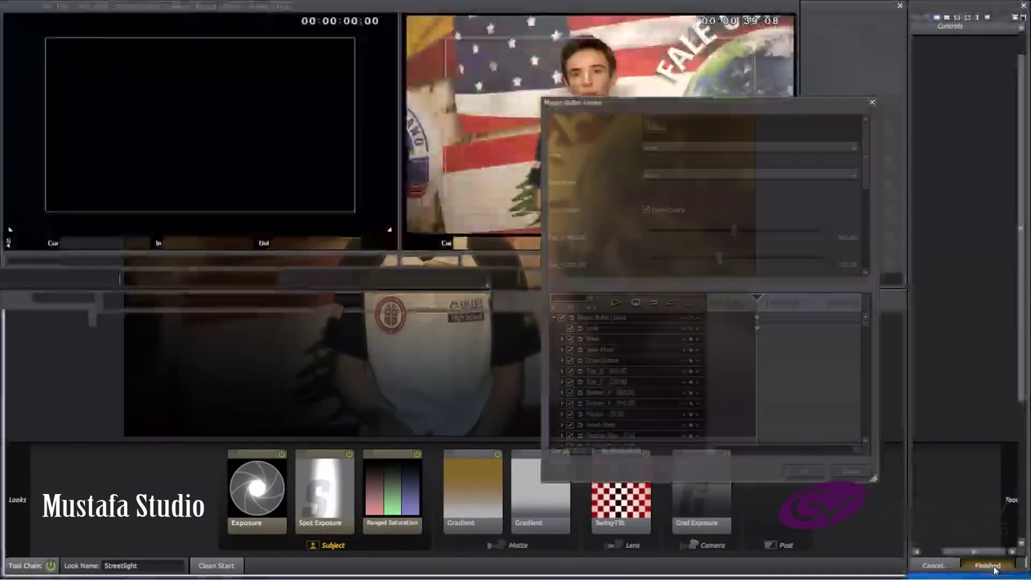
pyautogui.click(804, 472)
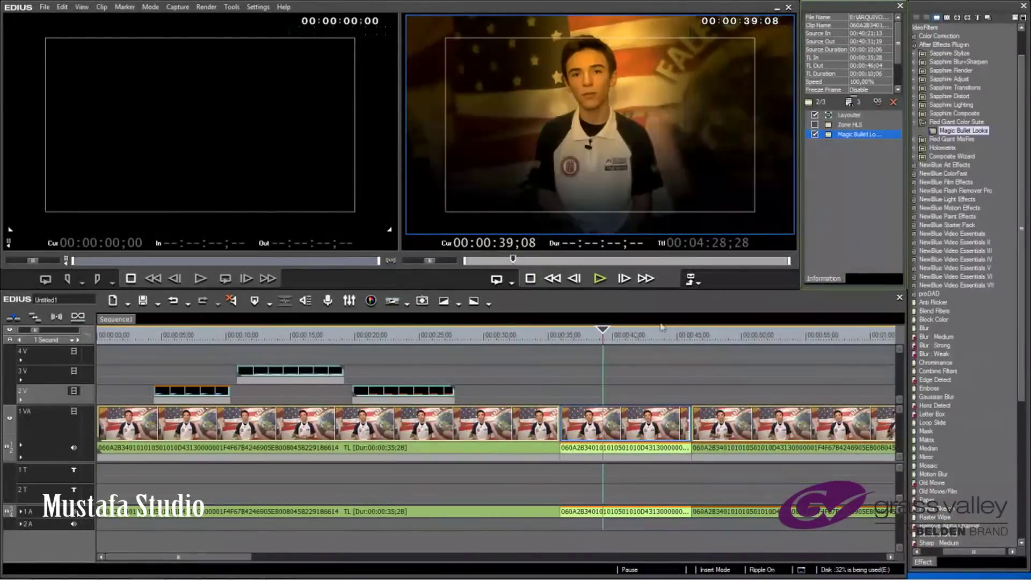
# Play the Streetlight look from just before the middle interview clip, and disable that clip's Magic Bullet Looks filter
pyautogui.click(549, 330)
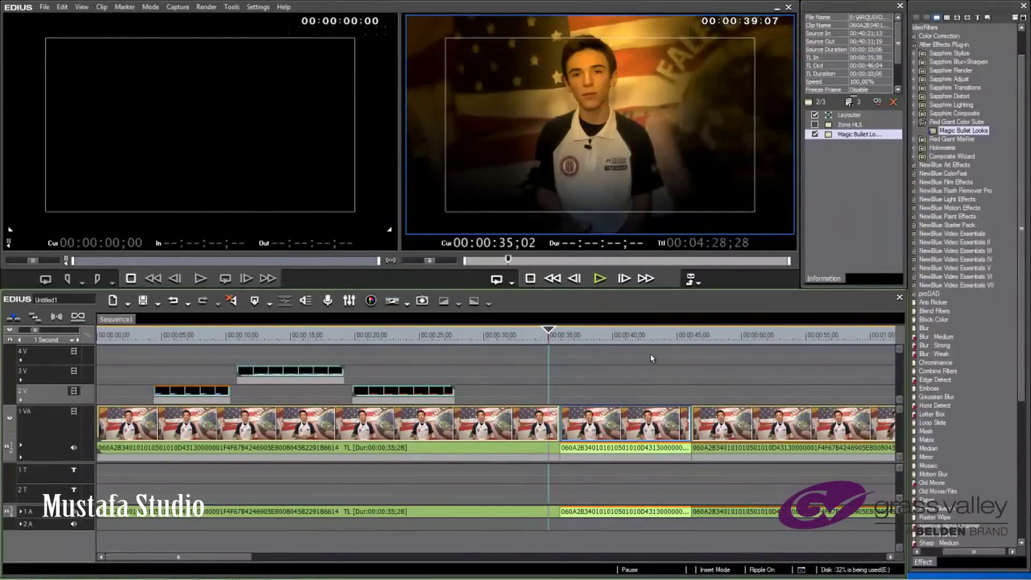
pyautogui.press('space')
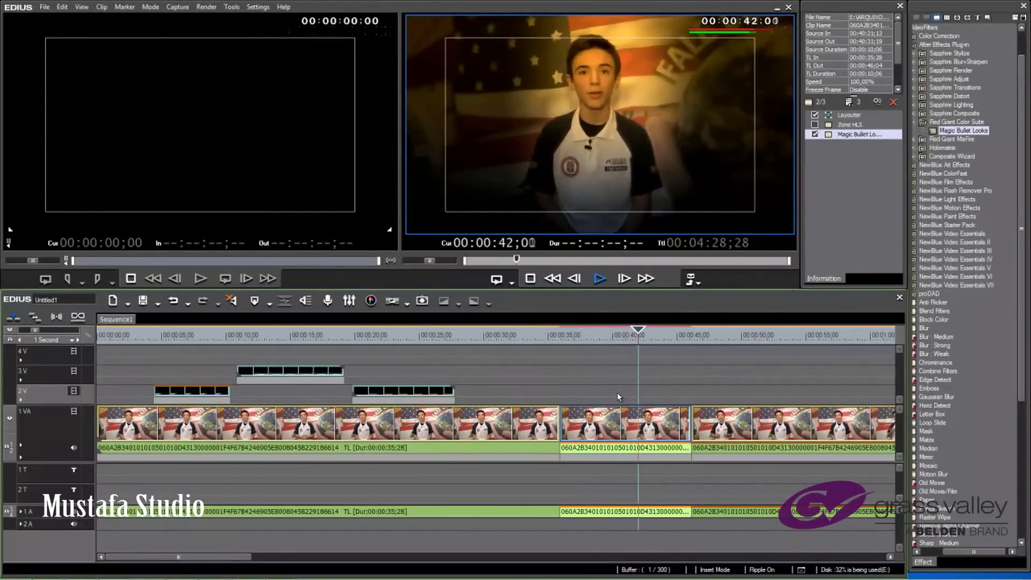
pyautogui.click(654, 432)
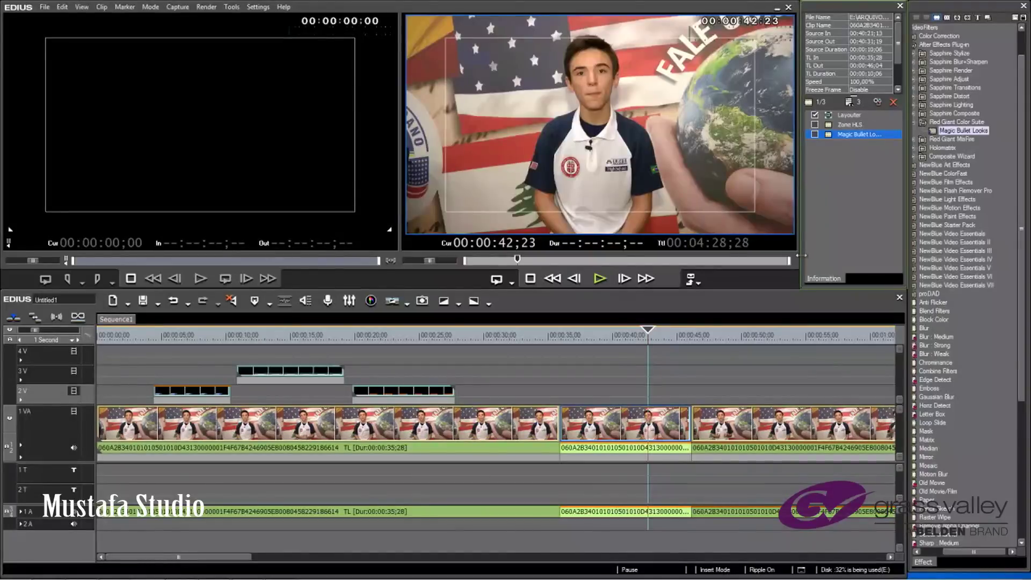
pyautogui.click(964, 210)
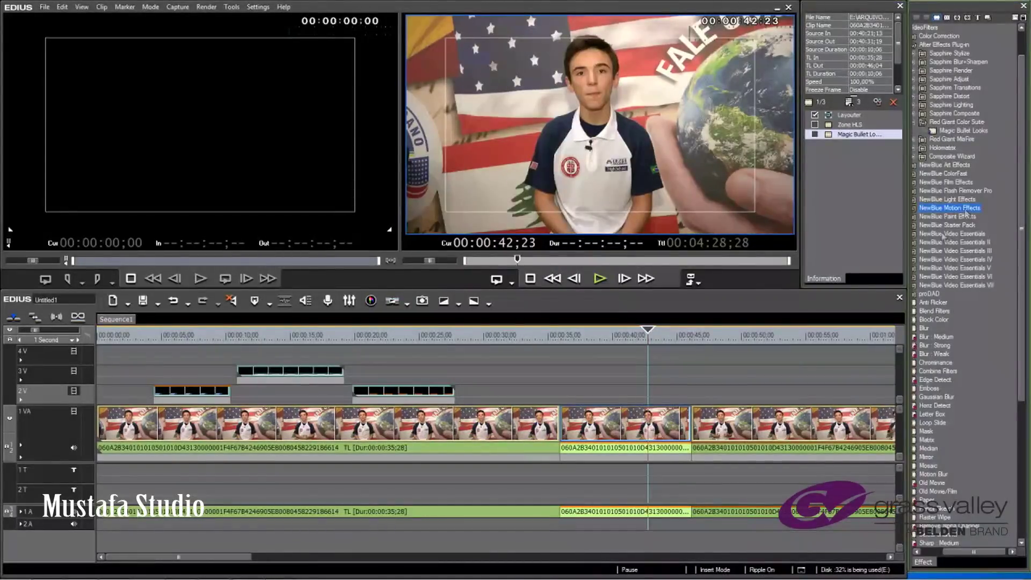
pyautogui.scroll(-2, 961, 218)
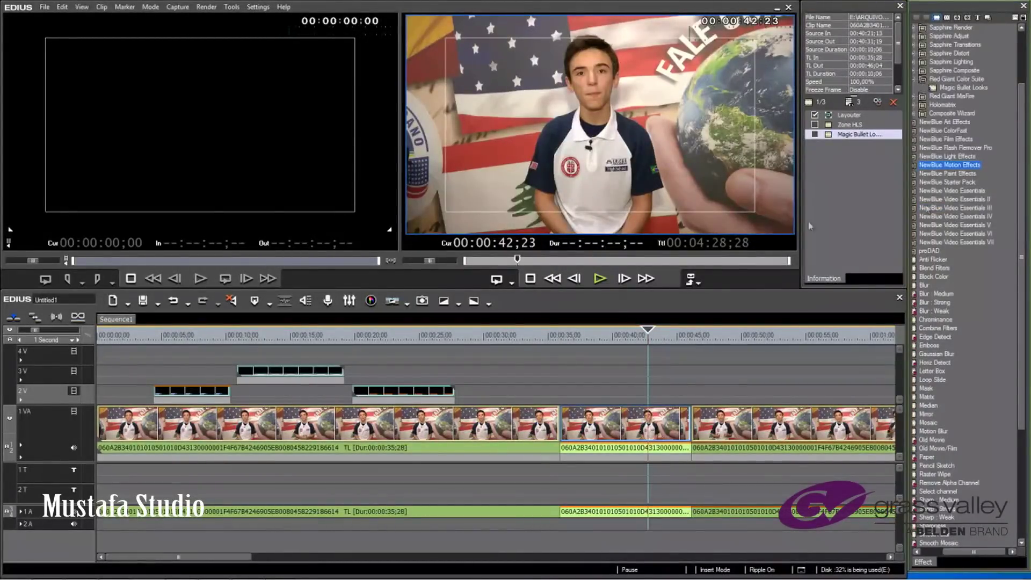
pyautogui.click(614, 417)
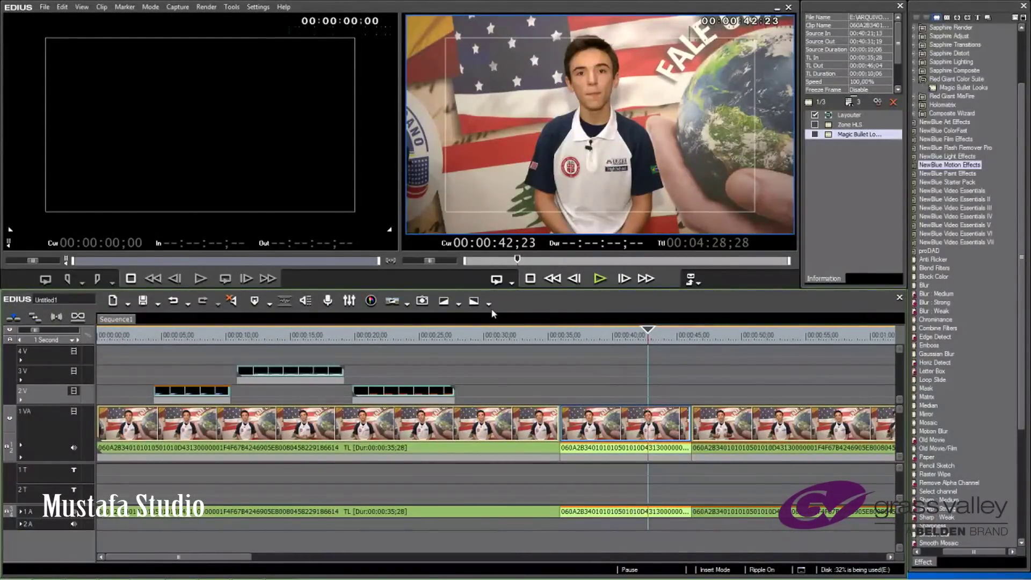
# Review the New Clip types offered on track 2V at the start of the middle interview clip, without creating one
pyautogui.moveTo(649, 330); pyautogui.dragTo(560, 332)
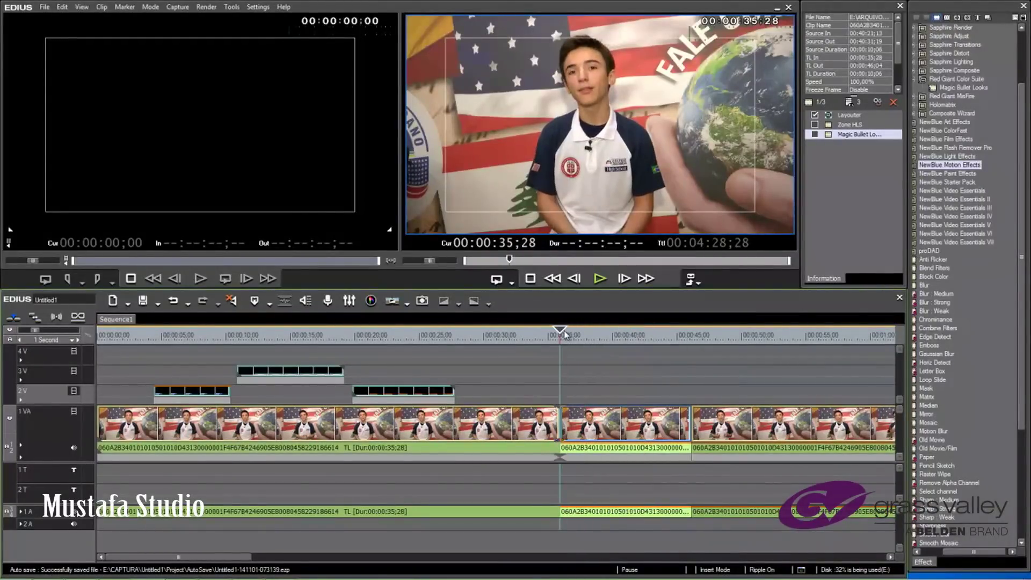
pyautogui.rightClick(571, 391)
pyautogui.moveTo(610, 399)
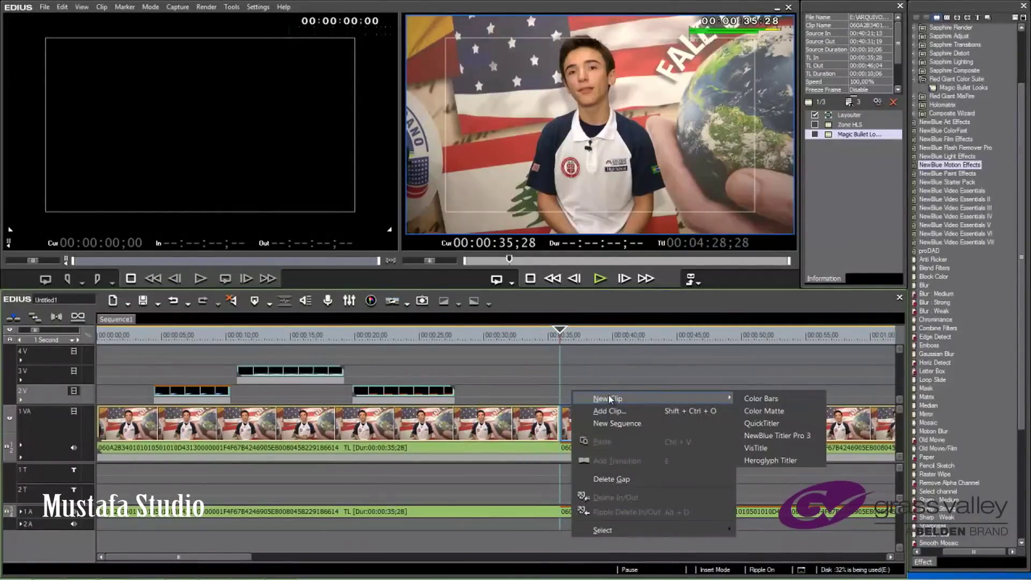
pyautogui.click(618, 371)
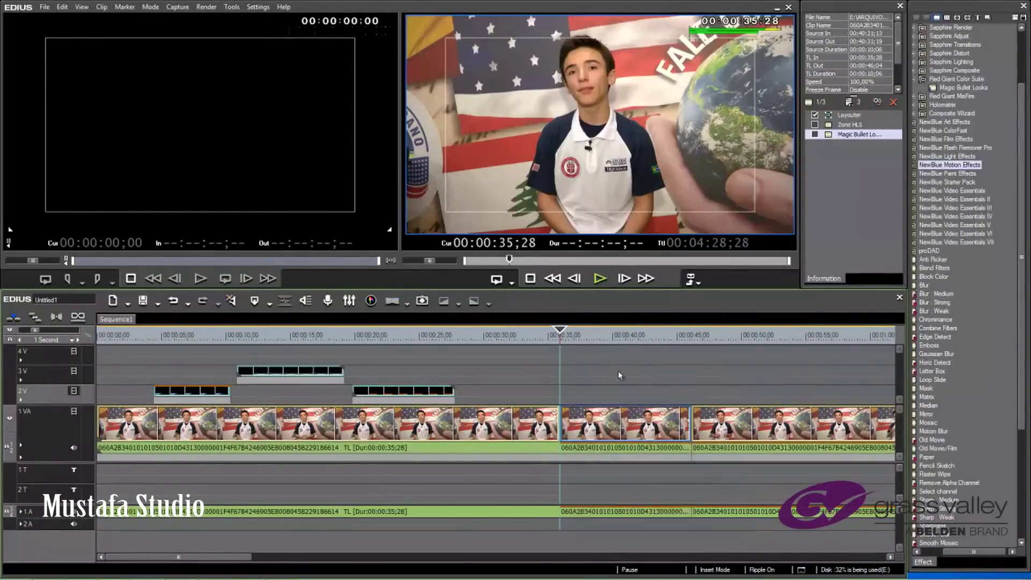
# Show the effect tree by its main groups and expand Transitions and its proDAD group
pyautogui.click(571, 335)
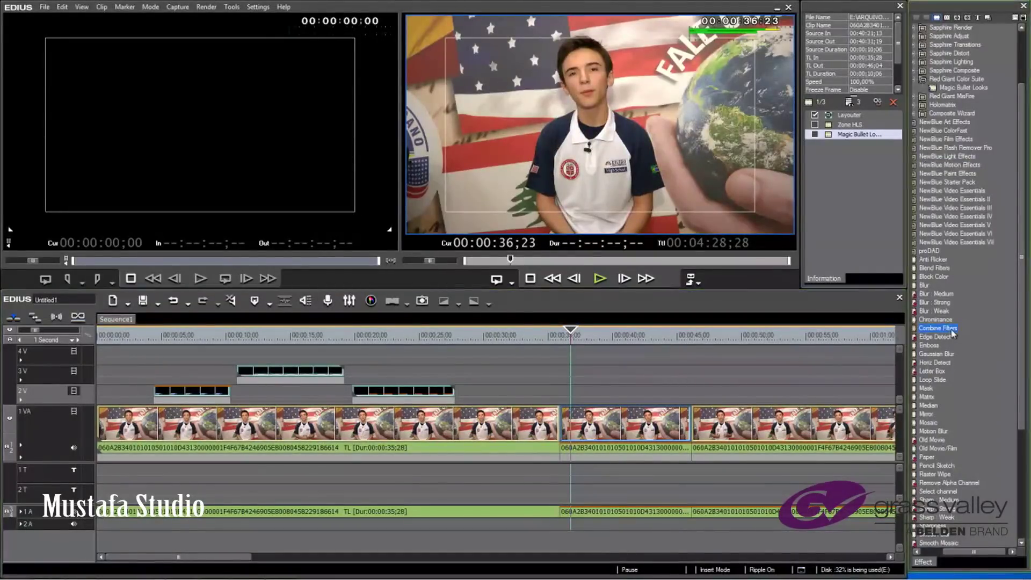
pyautogui.scroll(-6, 945, 338)
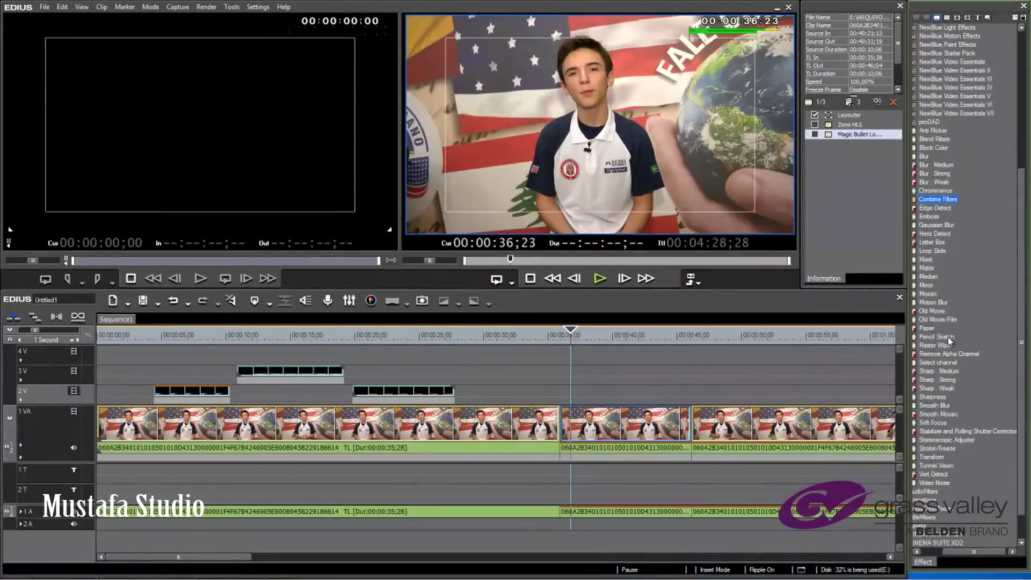
pyautogui.click(988, 17)
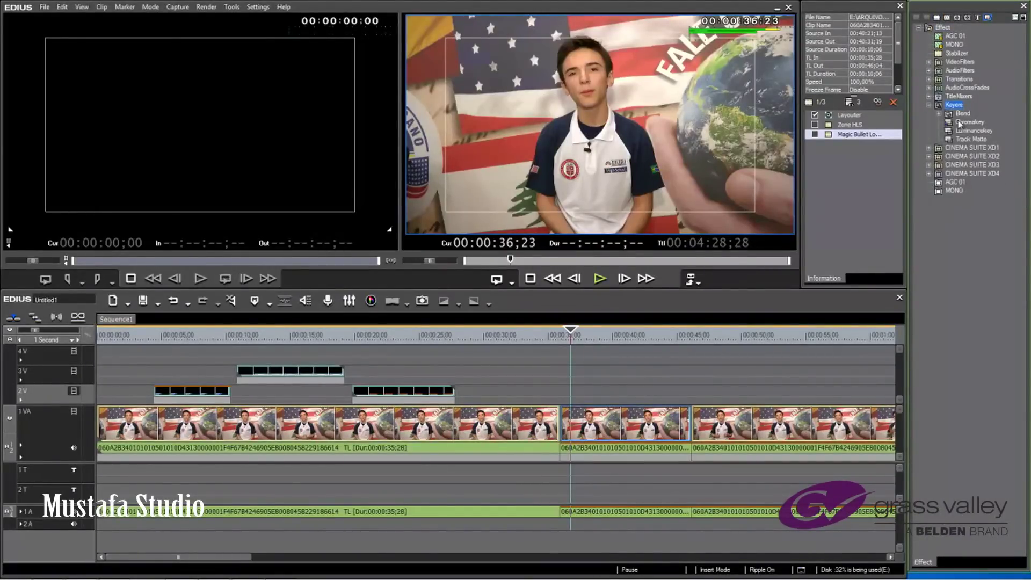
pyautogui.click(928, 79)
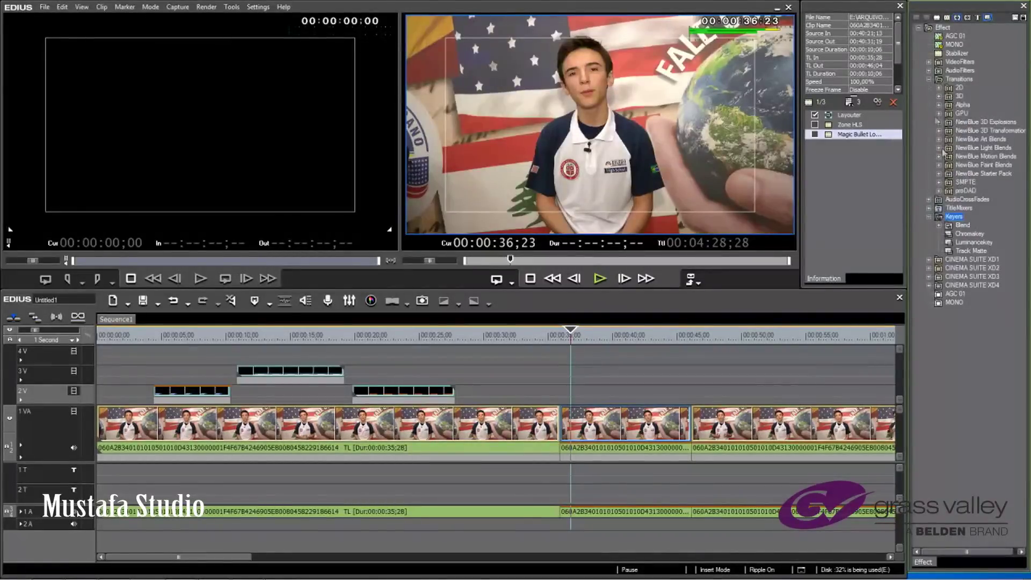
pyautogui.click(939, 191)
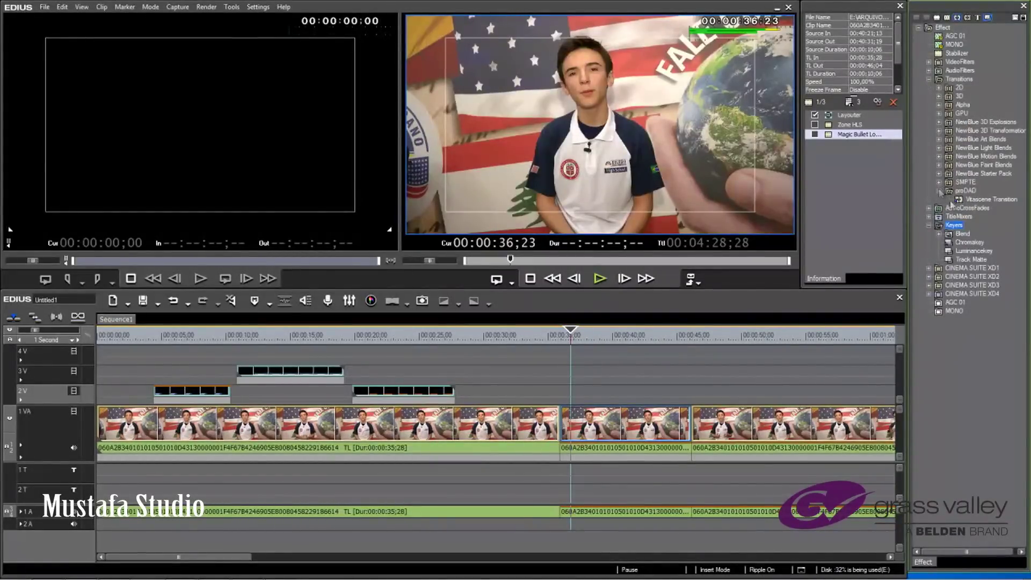
# Expand CINEMA SUITE XD3 and CINEMA SUITE XD4 down to the TRANSIÇÕES group of XD4
pyautogui.click(931, 286)
pyautogui.click(930, 302)
pyautogui.click(940, 311)
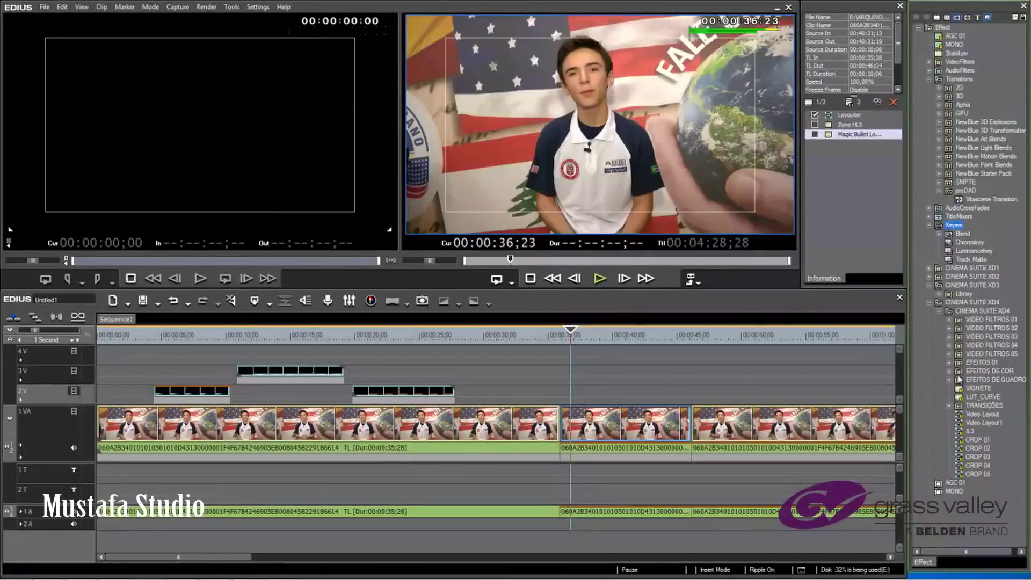
pyautogui.click(950, 406)
# Add the VITASCENE 01 transition at the cut between the first and middle interview clips and play it back
pyautogui.moveTo(994, 320); pyautogui.dragTo(528, 336)
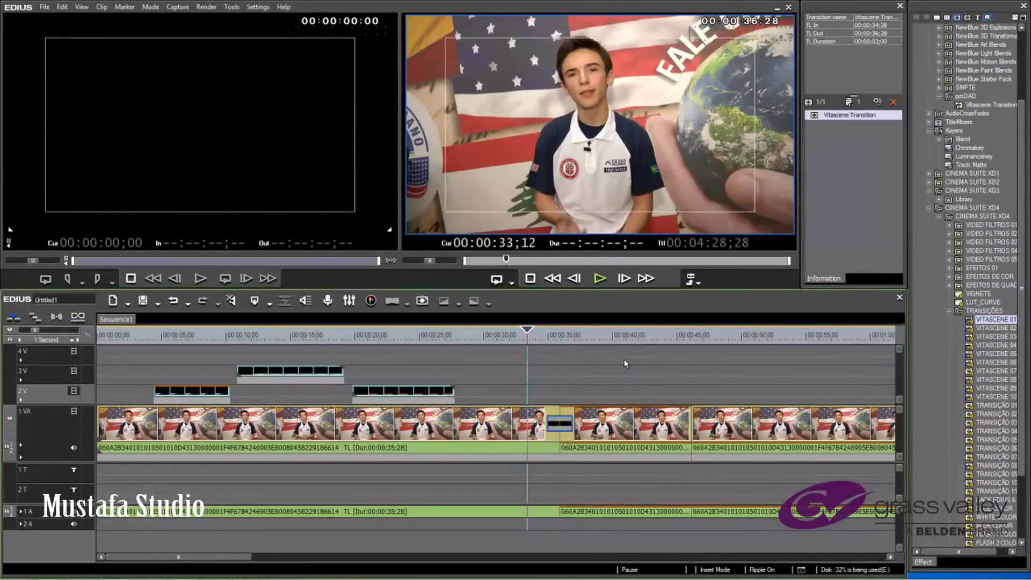
pyautogui.press('space')
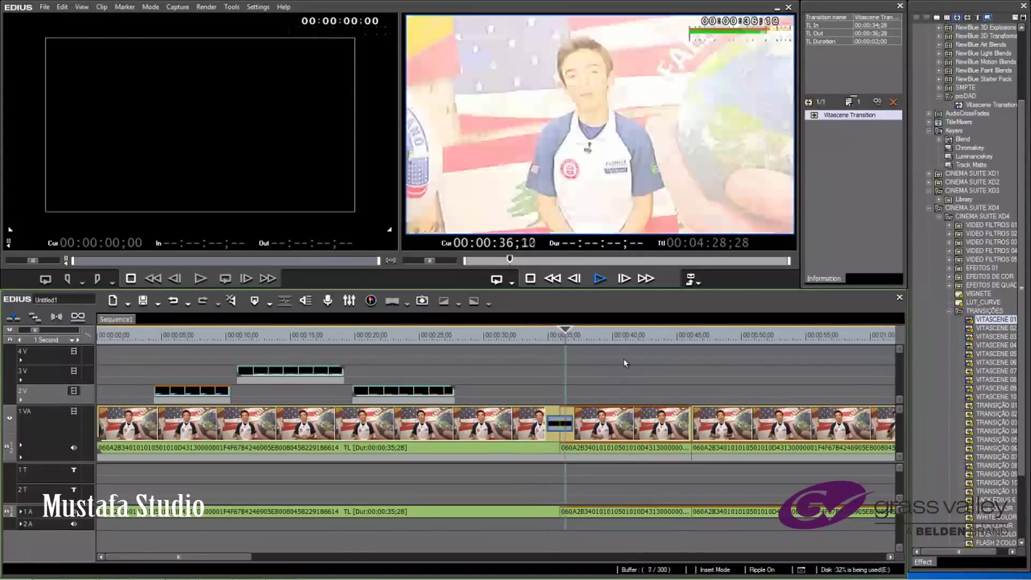
pyautogui.press('space')
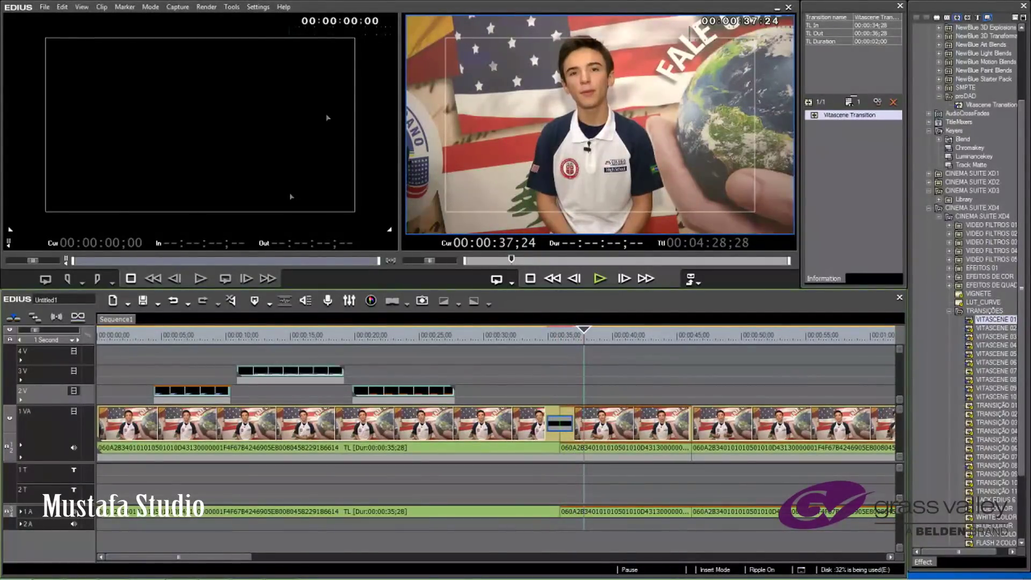
# Review the hardware Preview Device options in the system settings and close them without saving changes
pyautogui.click(258, 7)
pyautogui.click(269, 24)
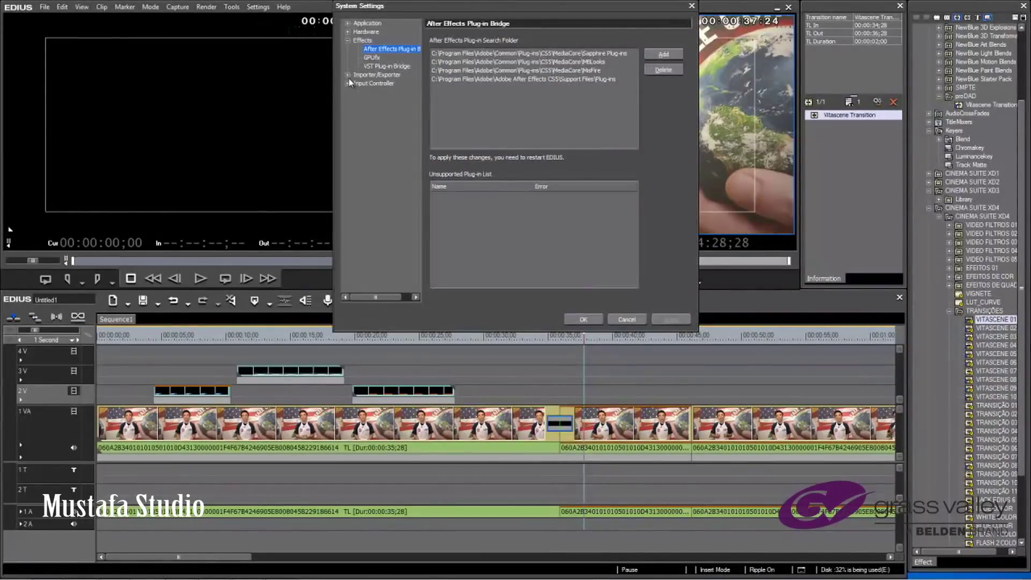
pyautogui.click(348, 32)
pyautogui.click(375, 50)
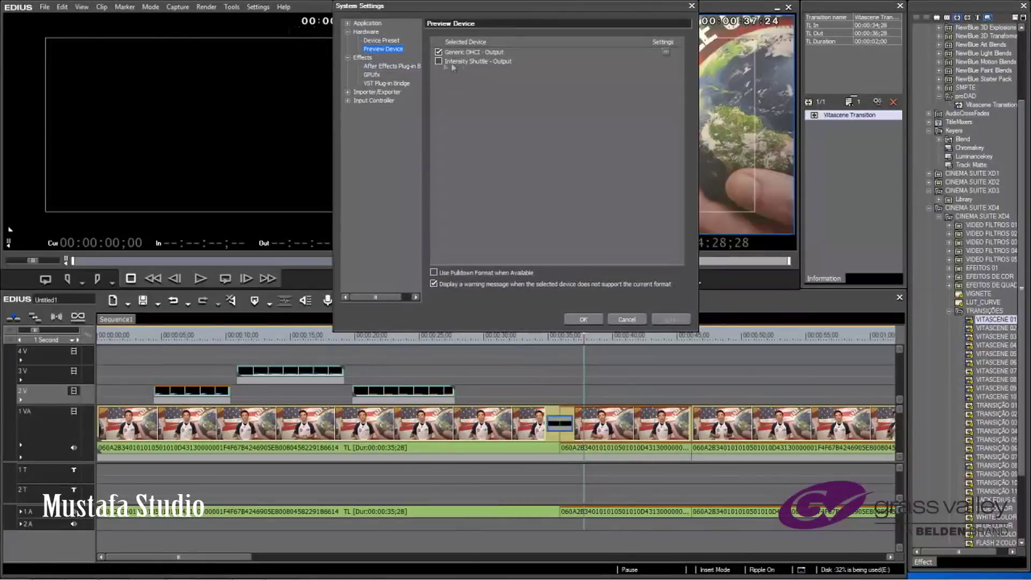
pyautogui.click(437, 63)
pyautogui.click(438, 62)
pyautogui.click(439, 53)
pyautogui.click(639, 320)
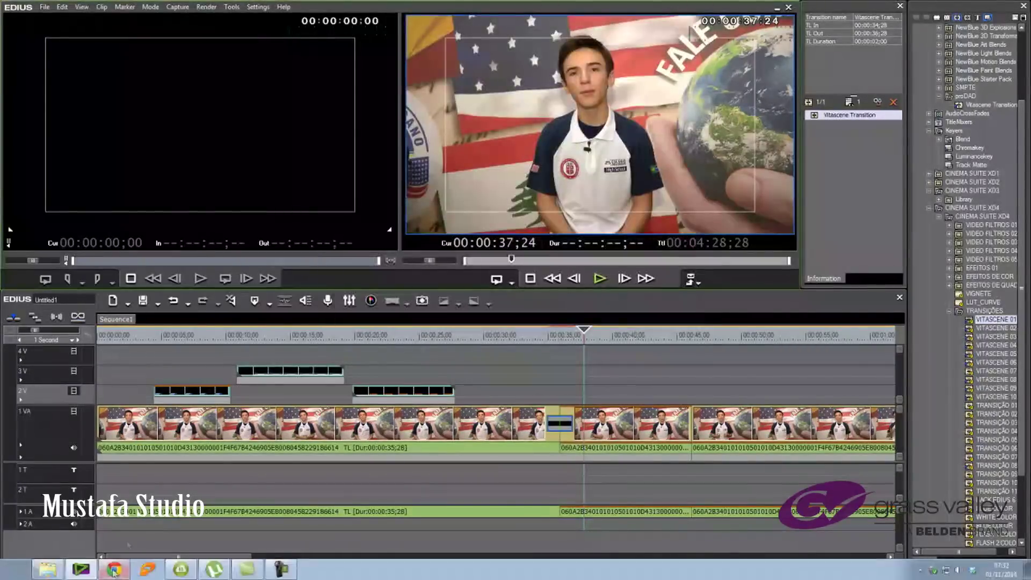